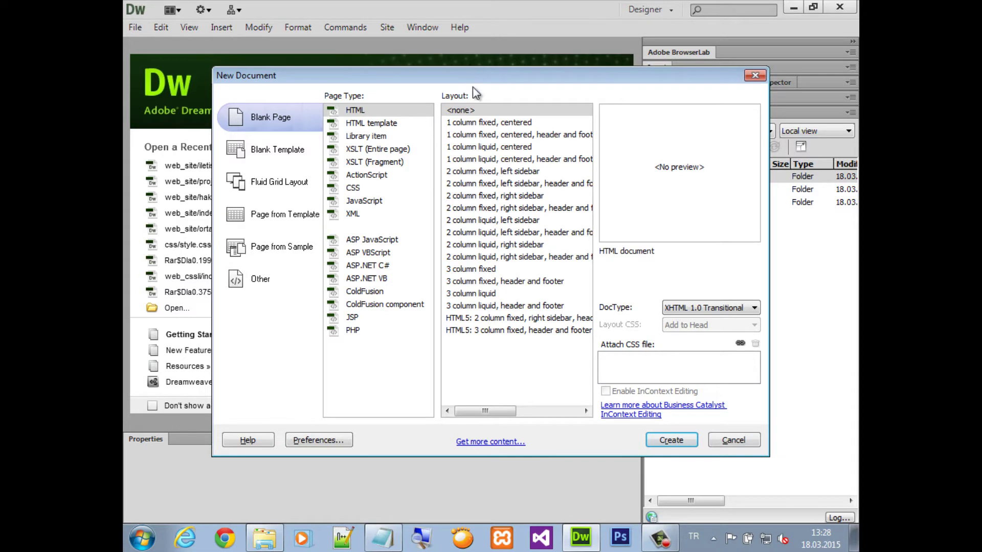
Step: Create a blank HTML page with no layout and save it in the websitesi folder as index.html
left_click(663, 443)
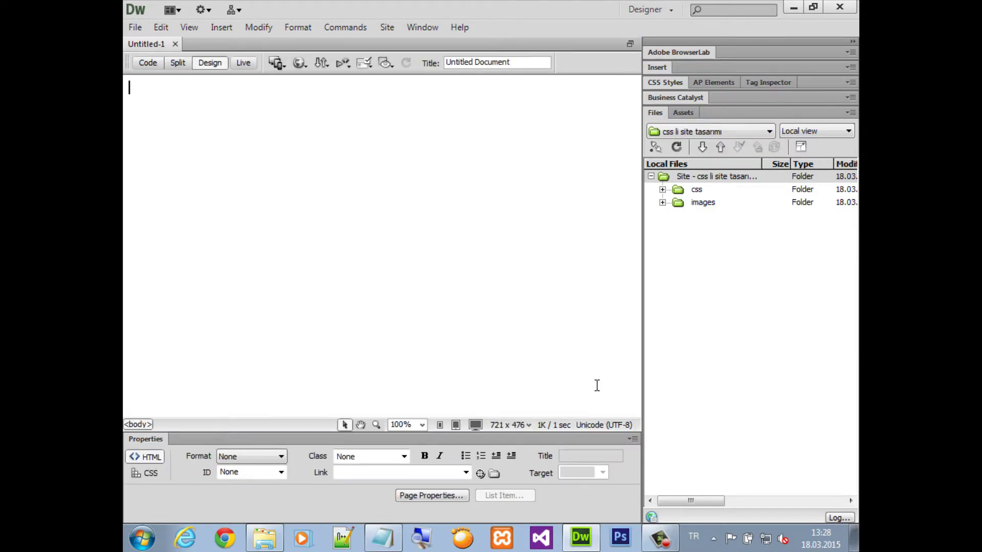
key("ctrl+s")
type("index")
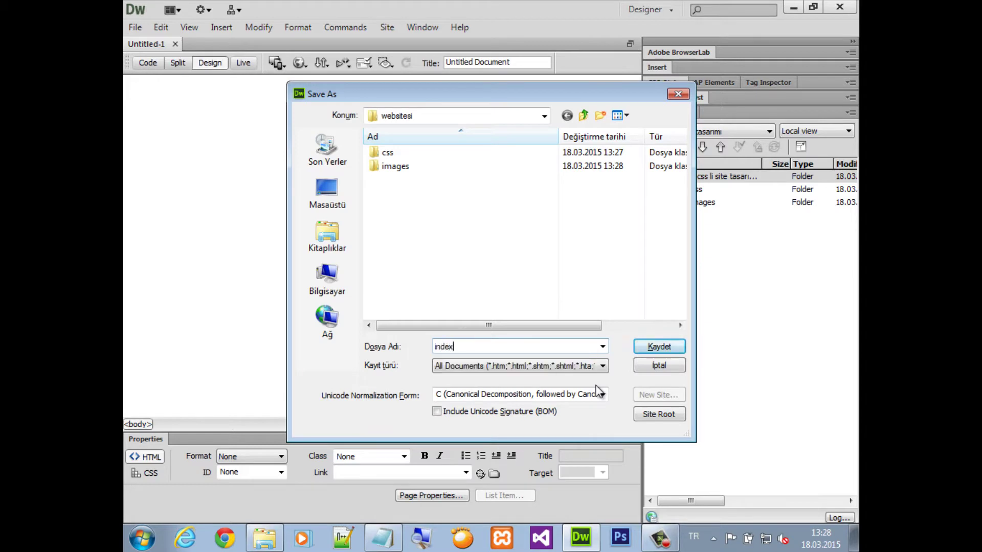
type(".html")
key("Return")
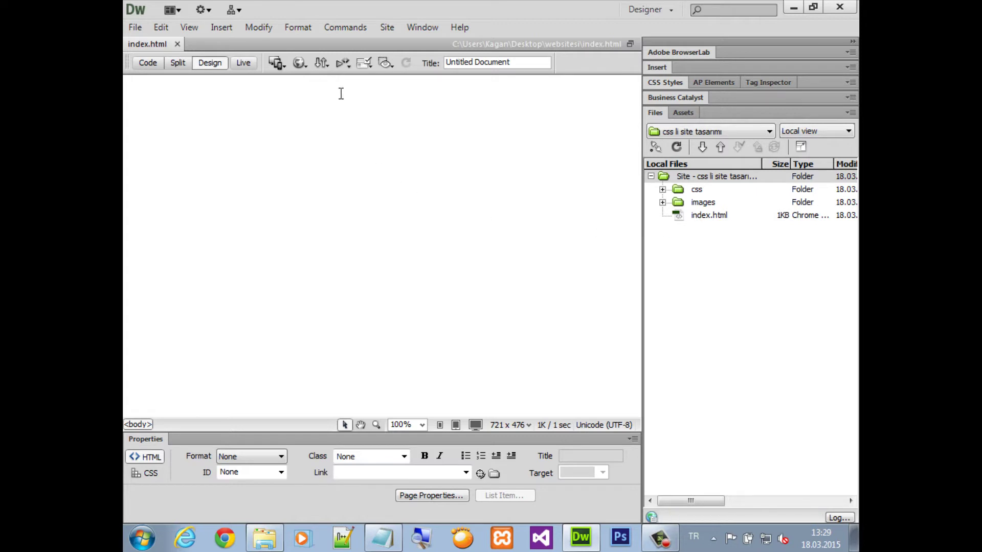
Step: Set up a new div tag at the insertion point with the ID wrapper and start a new CSS rule for it
left_click(221, 28)
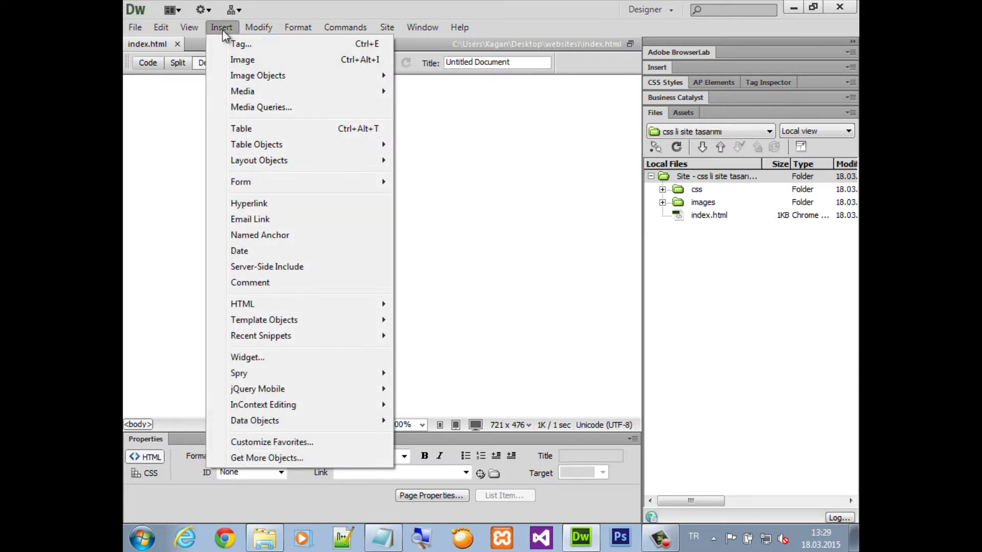
mouse_move(270, 163)
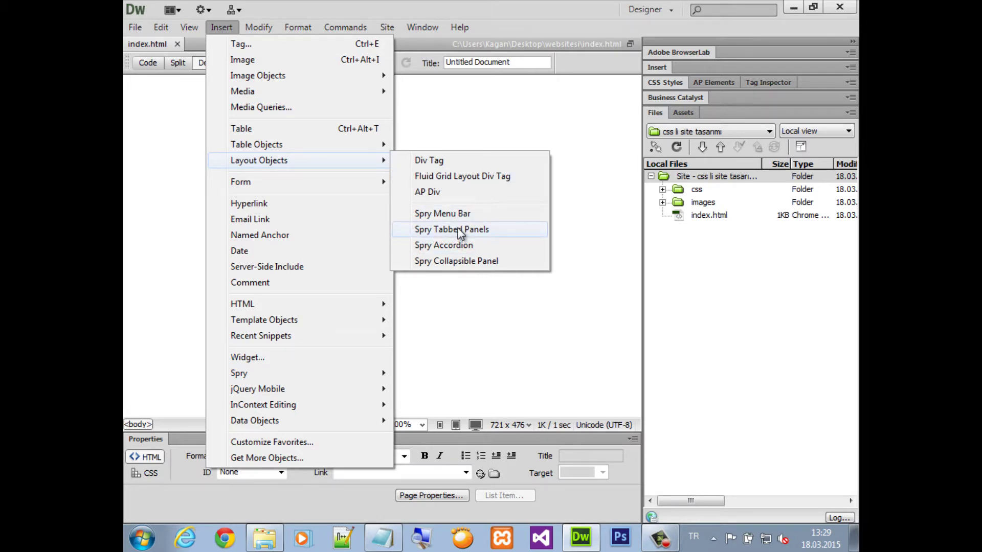
left_click(462, 162)
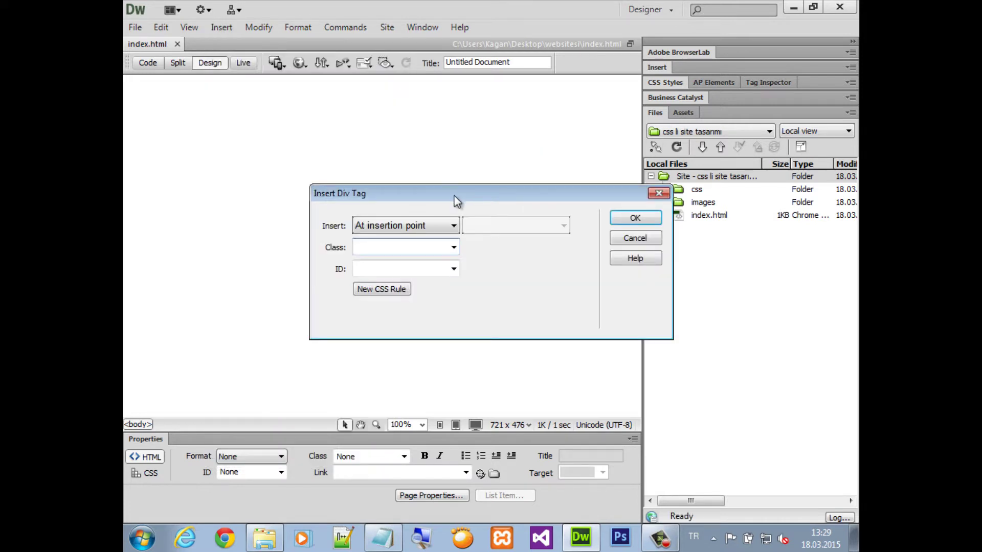
left_click_drag(458, 200, 387, 129)
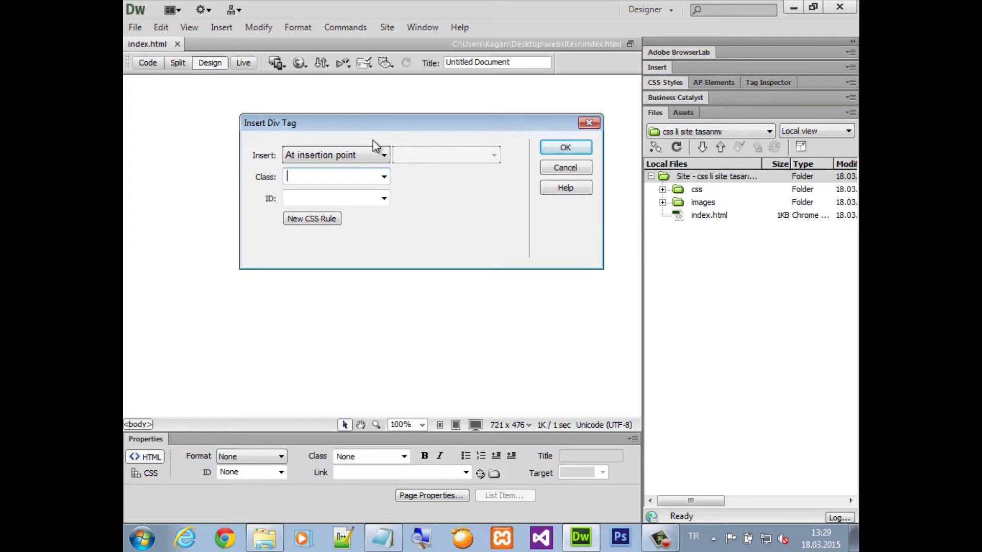
left_click(357, 158)
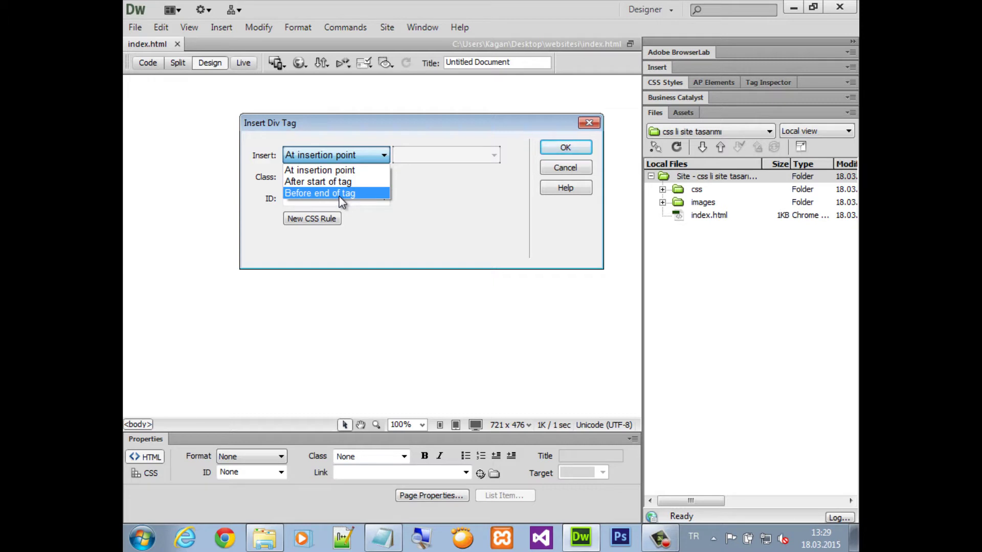
left_click(335, 171)
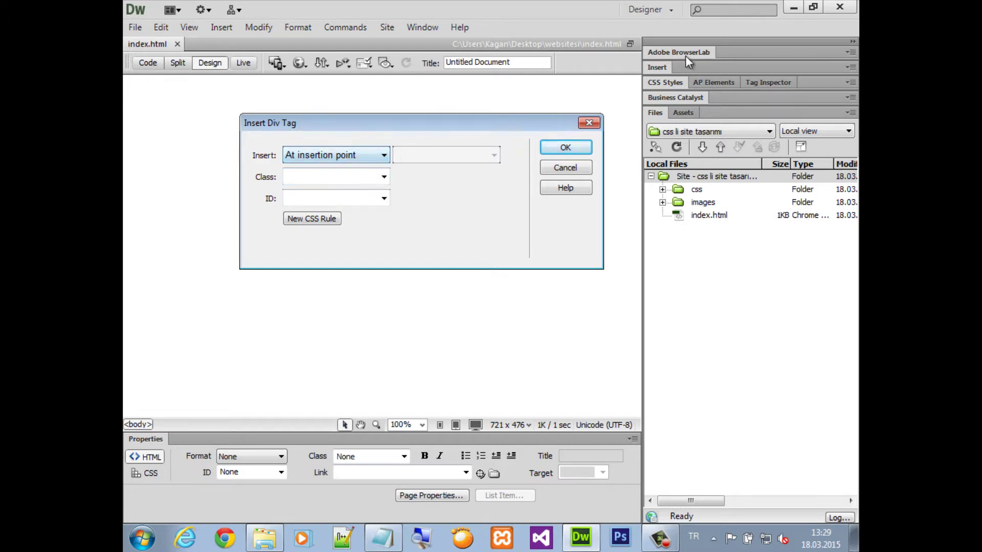
left_click(664, 83)
left_click(299, 199)
type("apper")
left_click(329, 224)
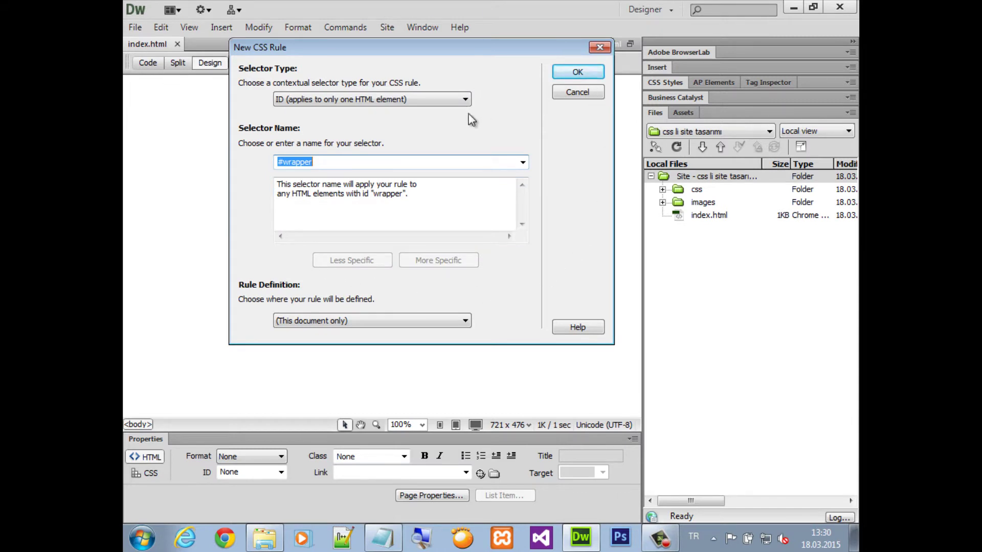
left_click(284, 162)
left_click_drag(284, 162, 381, 164)
left_click(286, 164)
left_click_drag(282, 163, 260, 162)
left_click(284, 162)
Step: Switch to the Notepad notes and add the line "# div id" below the word class at the end
left_click(383, 541)
key("Down")
key("Down")
key("Down")
key("Down")
key("Down")
key("Down")
key("Down")
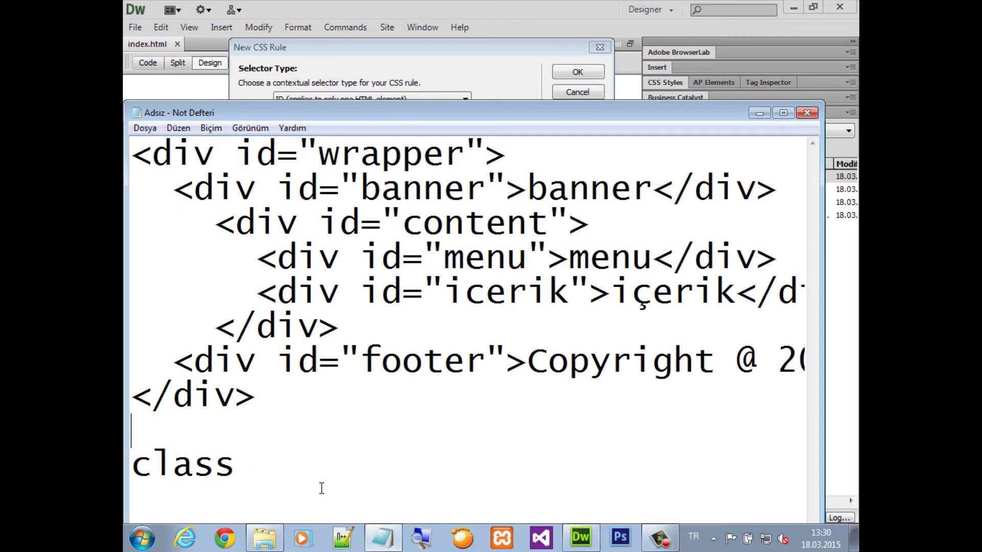
key("End")
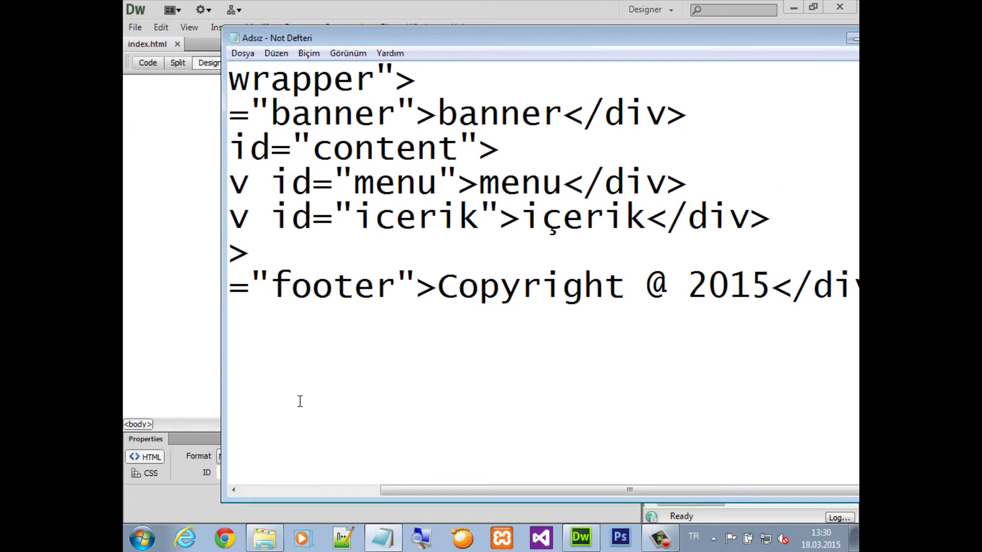
left_click(307, 490)
left_click(355, 399)
key("Return")
key("Return")
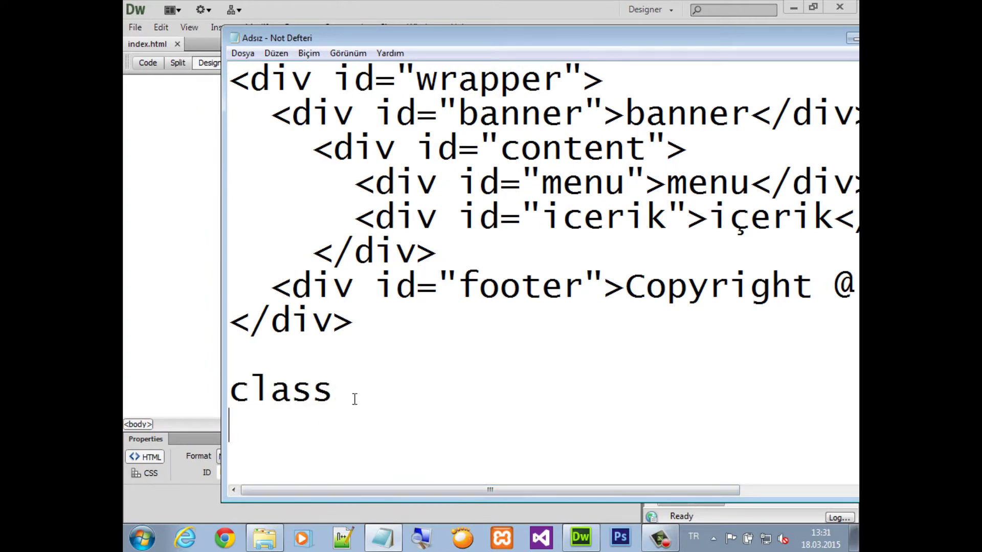
type("#")
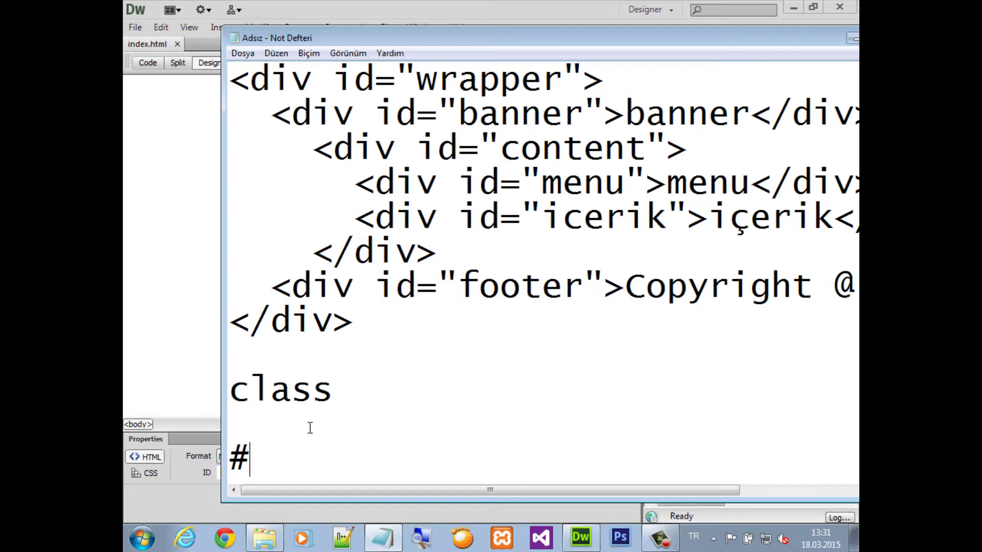
type("  div id")
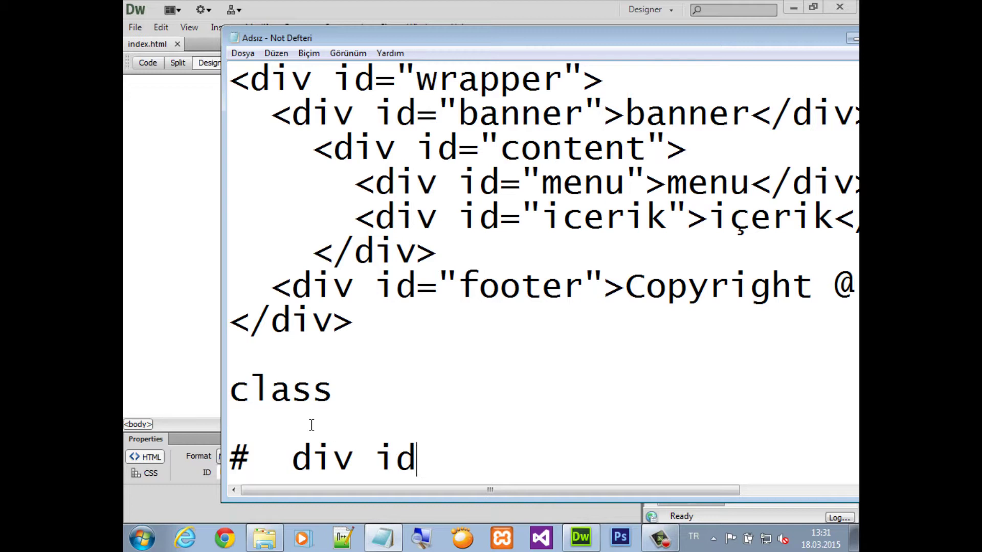
Step: Add the line ". div class" to the notes and return to Dreamweaver's New CSS Rule dialog
key("Return")
type(".  div ")
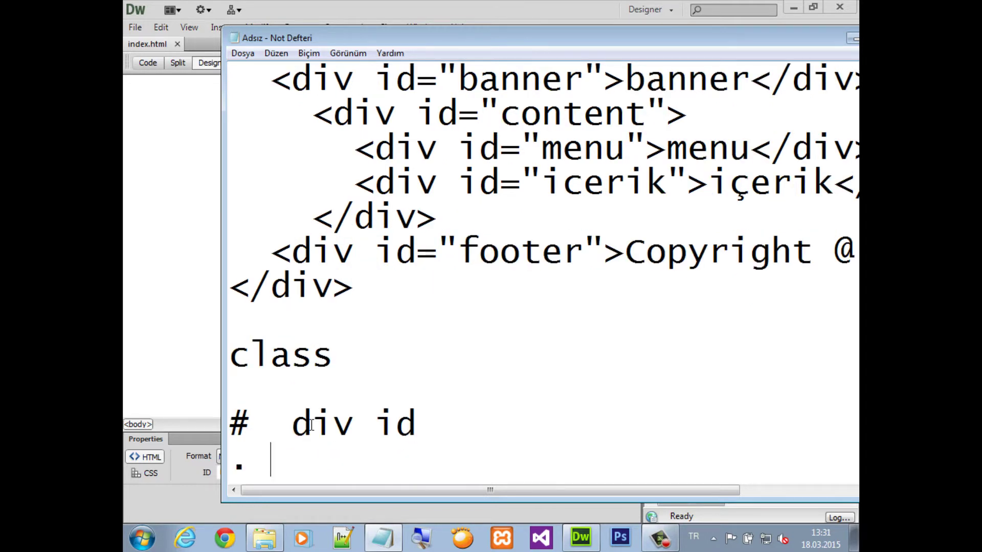
type("class")
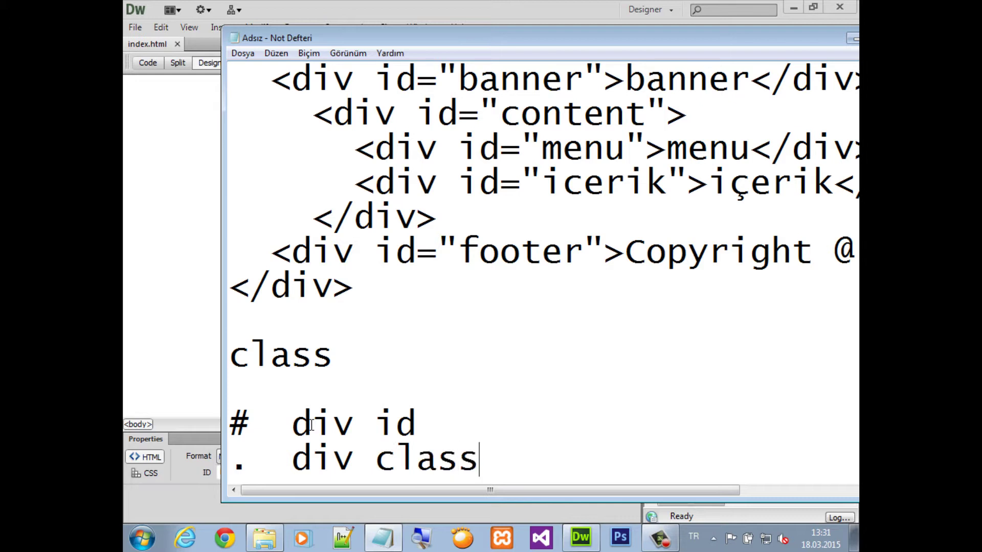
left_click(412, 8)
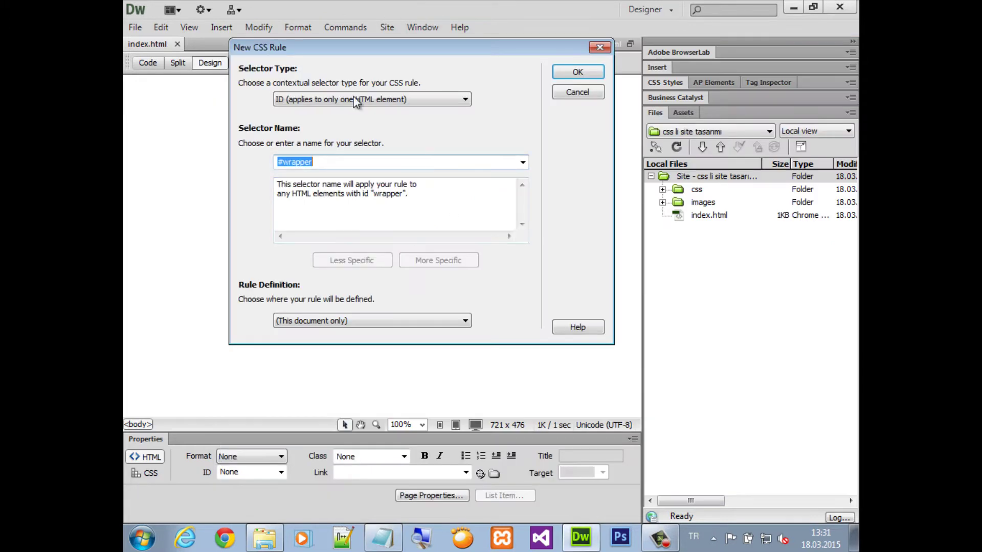
Step: Define the #wrapper rule in a new style sheet file and save it as Style in the css folder
left_click(330, 162)
left_click(340, 323)
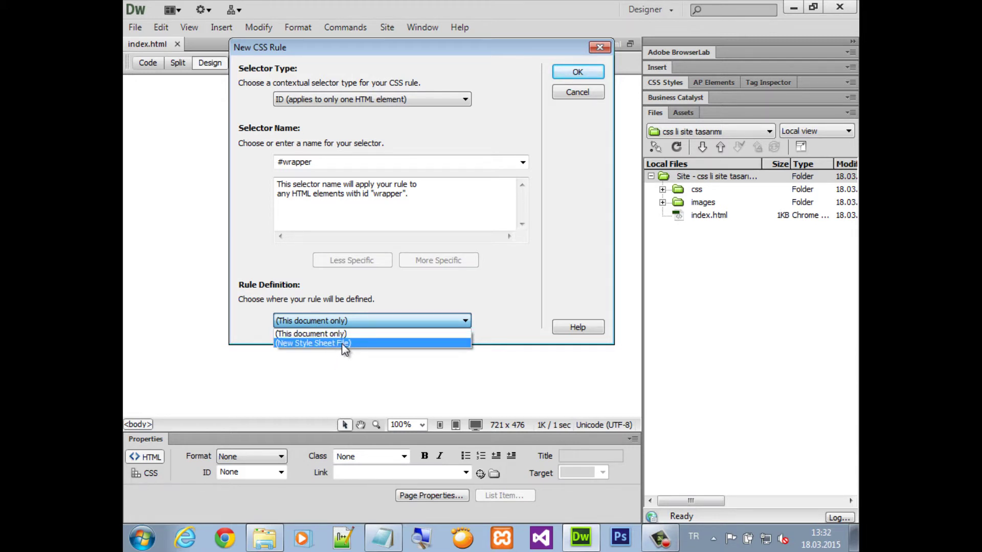
left_click(341, 343)
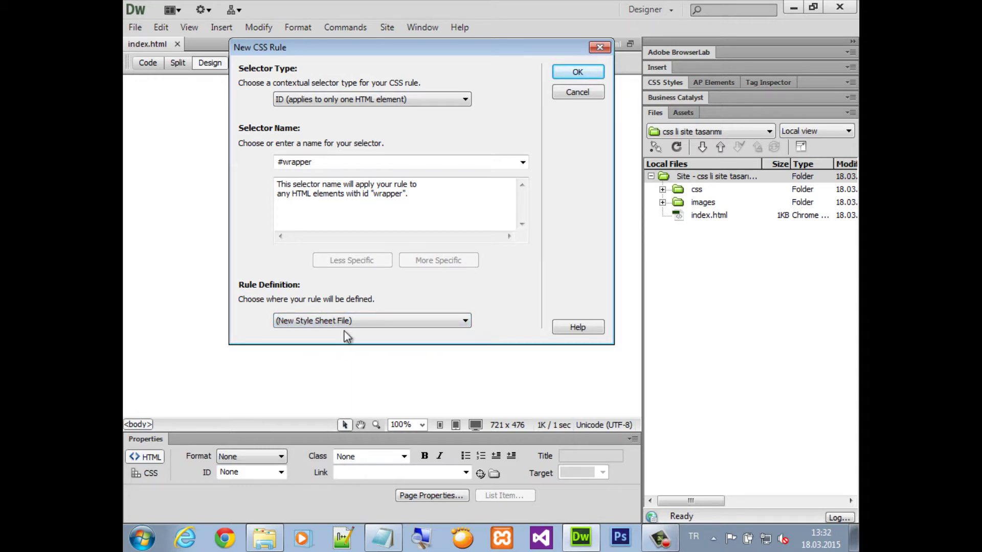
left_click(585, 75)
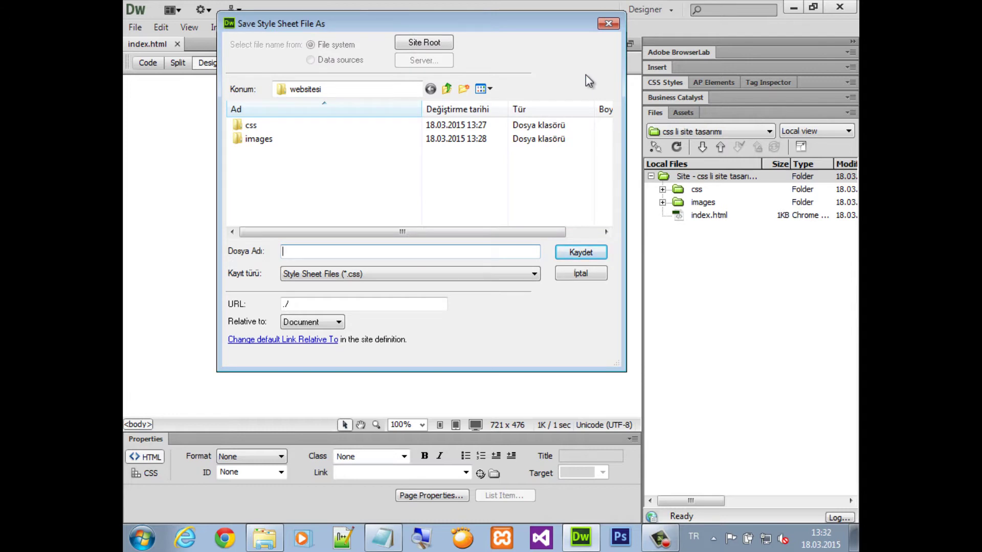
double_click(250, 128)
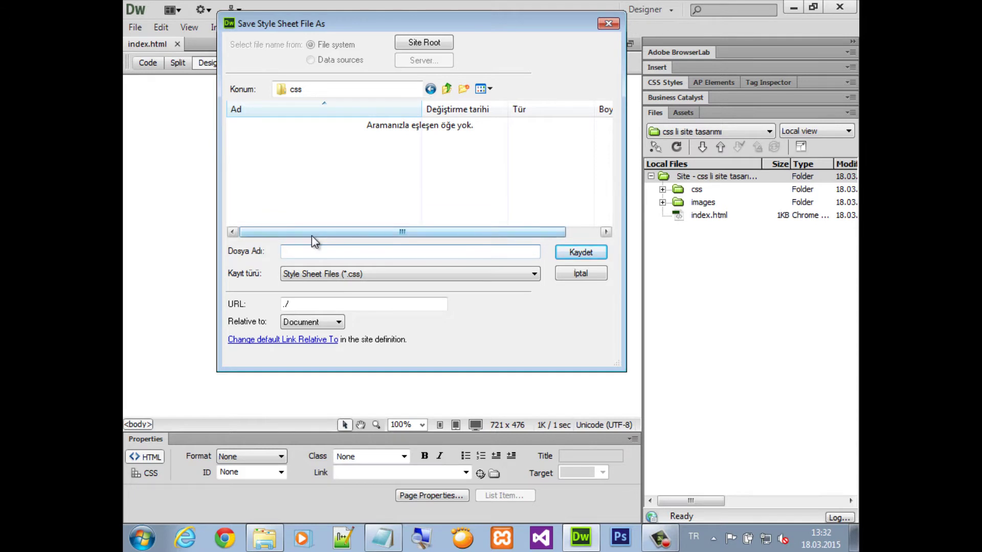
type("Style")
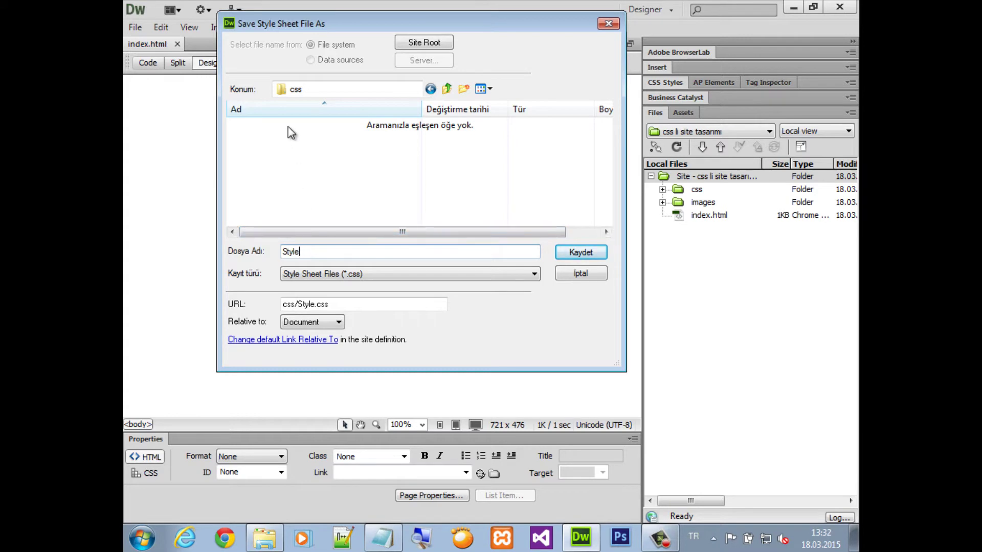
left_click(598, 253)
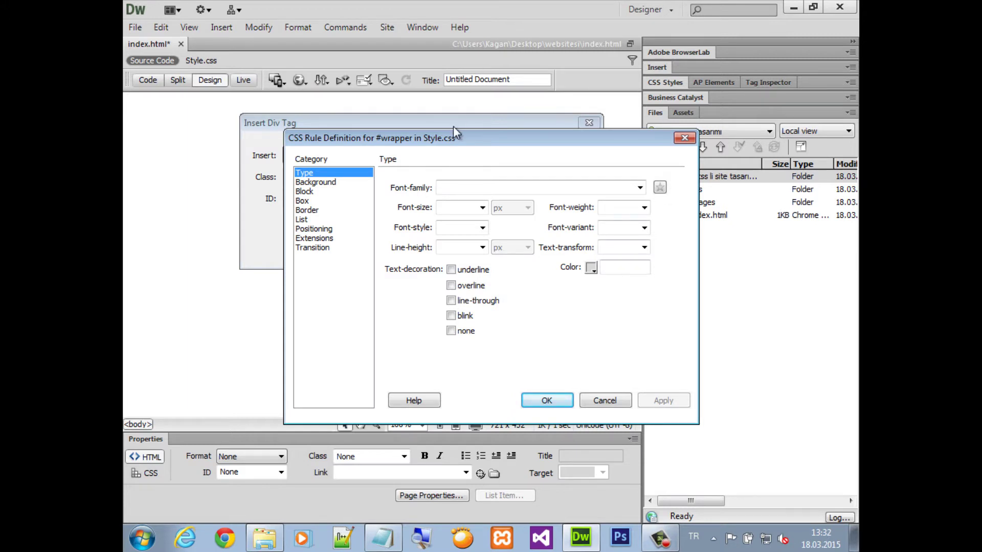
Step: Look through the property categories available for the #wrapper rule, from Type and Background to Positioning
left_click_drag(459, 134, 431, 91)
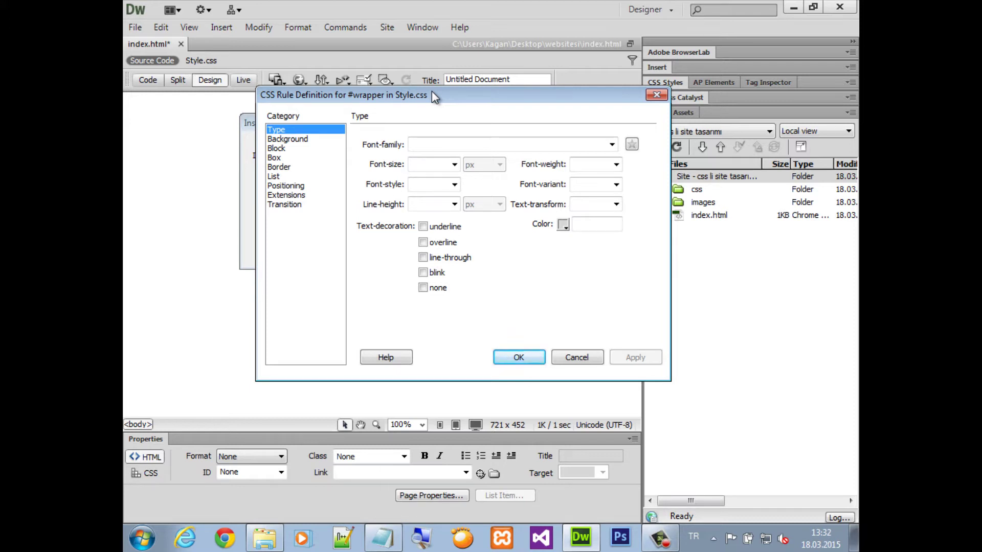
left_click(284, 141)
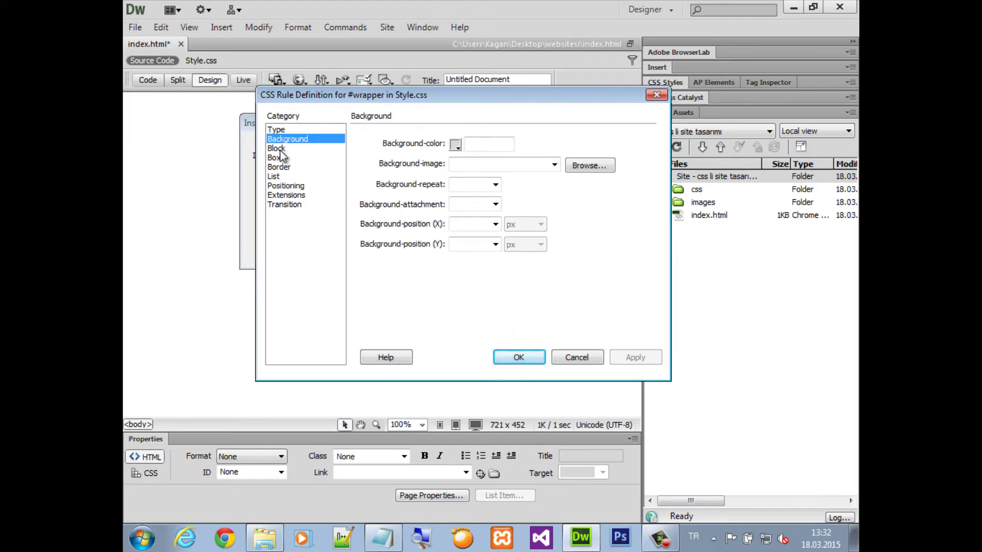
left_click(277, 148)
left_click(275, 157)
left_click(276, 167)
left_click(273, 178)
key("Down")
key("Down")
key("Down")
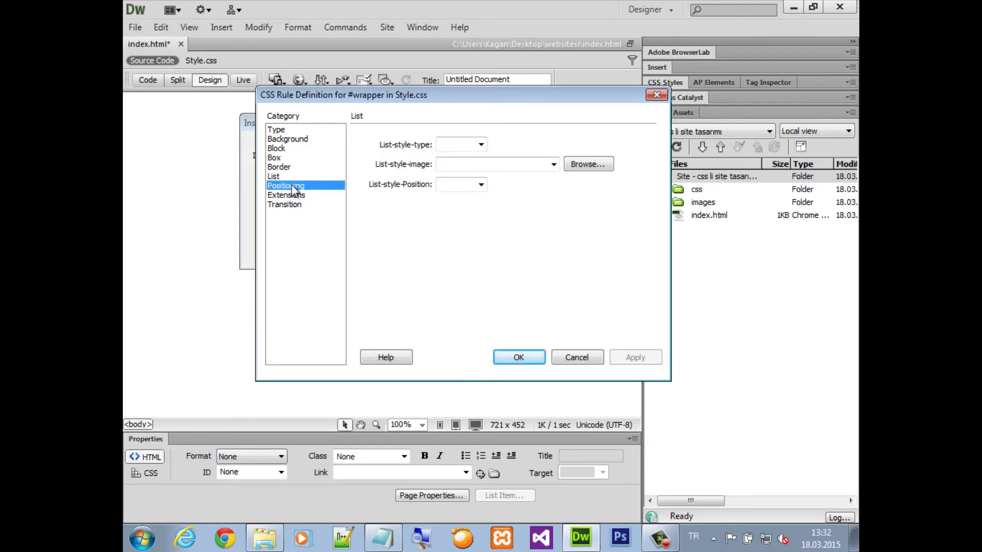
key("Up")
key("Up")
key("Up")
key("Up")
key("Up")
key("Up")
key("Up")
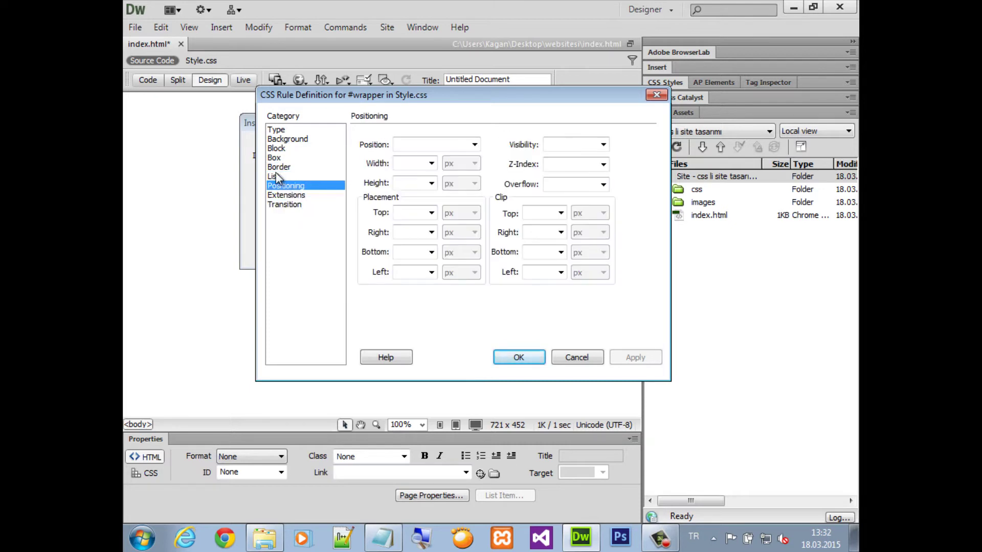
key("Up")
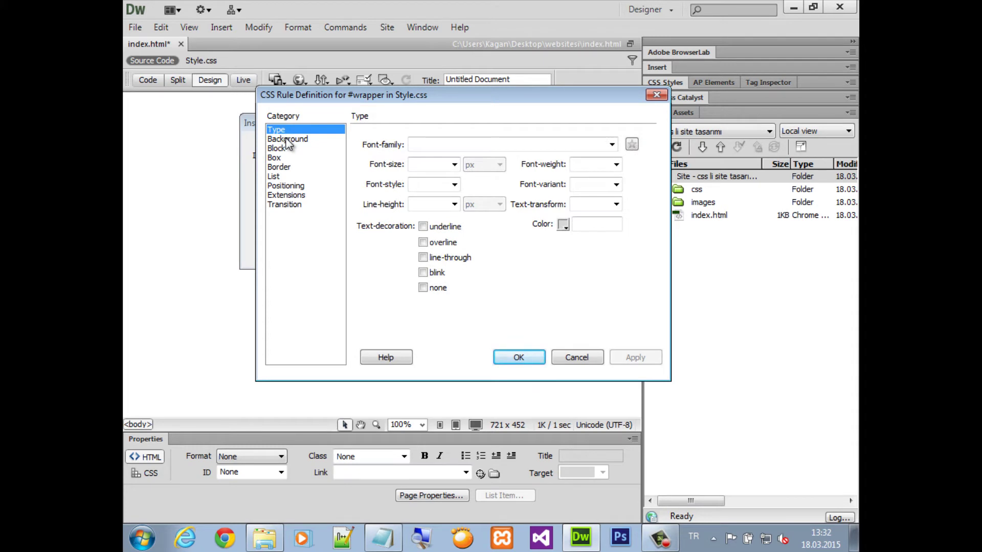
Step: Set the background colour of the #wrapper rule to light yellow #FF9
left_click_drag(286, 140, 322, 138)
left_click(284, 141)
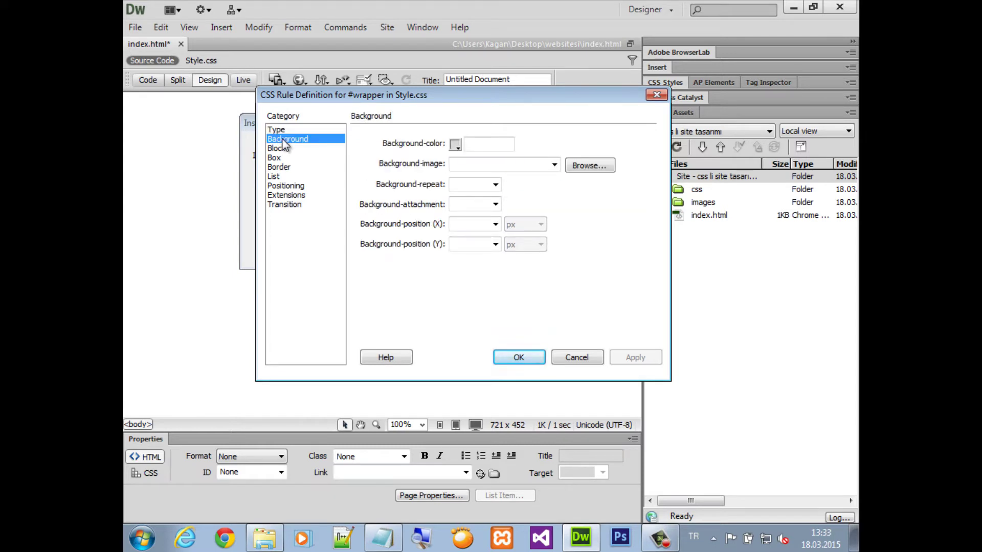
left_click(454, 145)
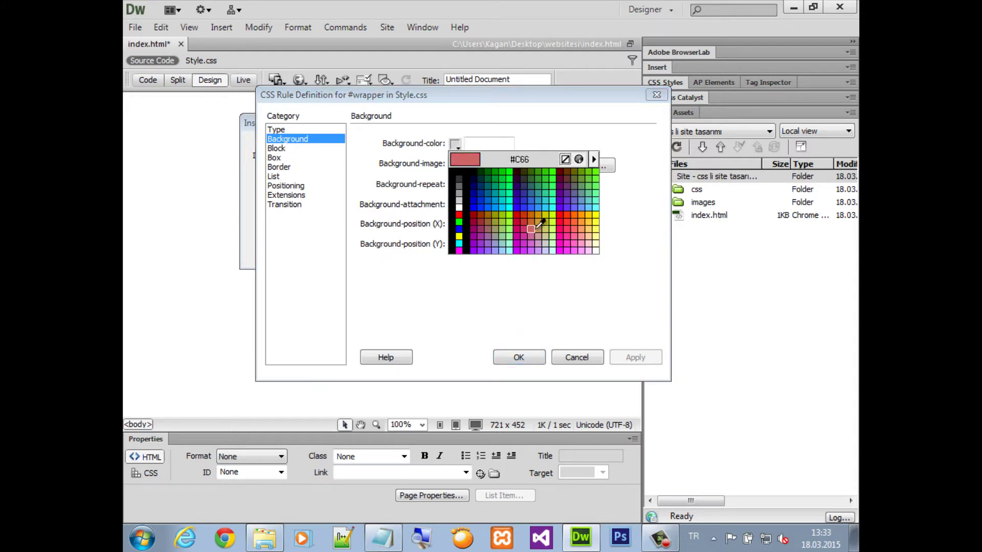
left_click(597, 234)
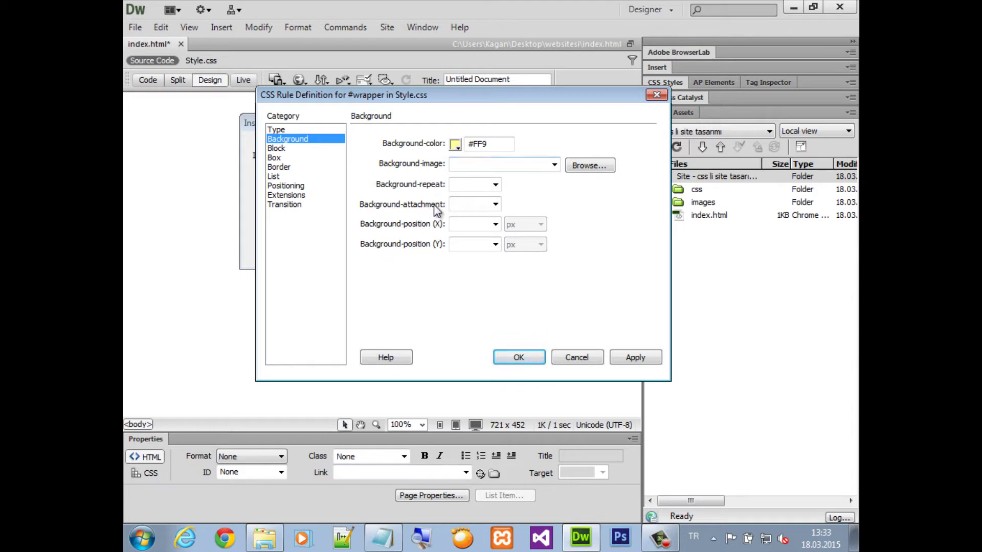
Step: Set the box width of the #wrapper rule to 650 px
left_click(276, 148)
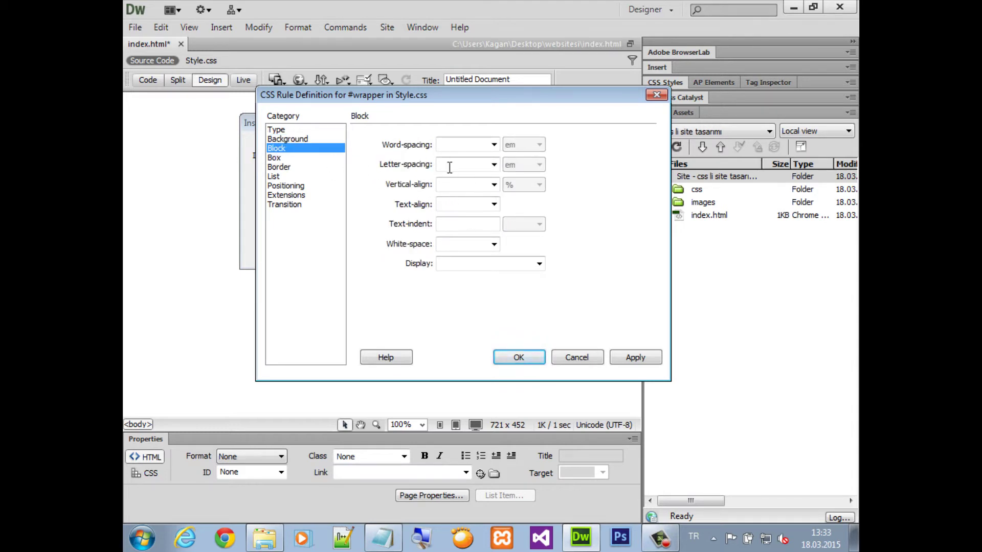
left_click(285, 158)
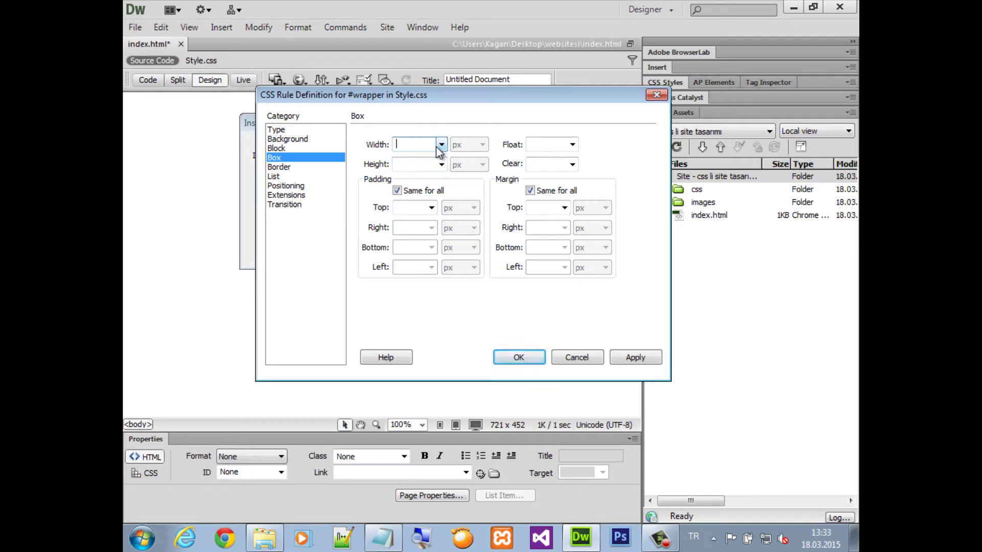
type("650")
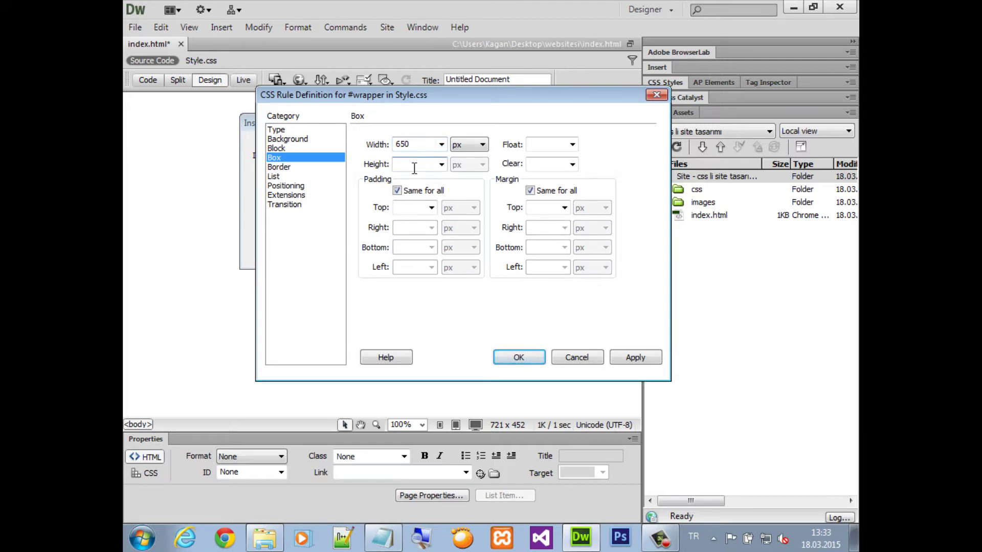
Step: Set the #wrapper rule's height to auto and, with margins set individually, its right and left margins to auto
left_click(441, 164)
left_click(527, 191)
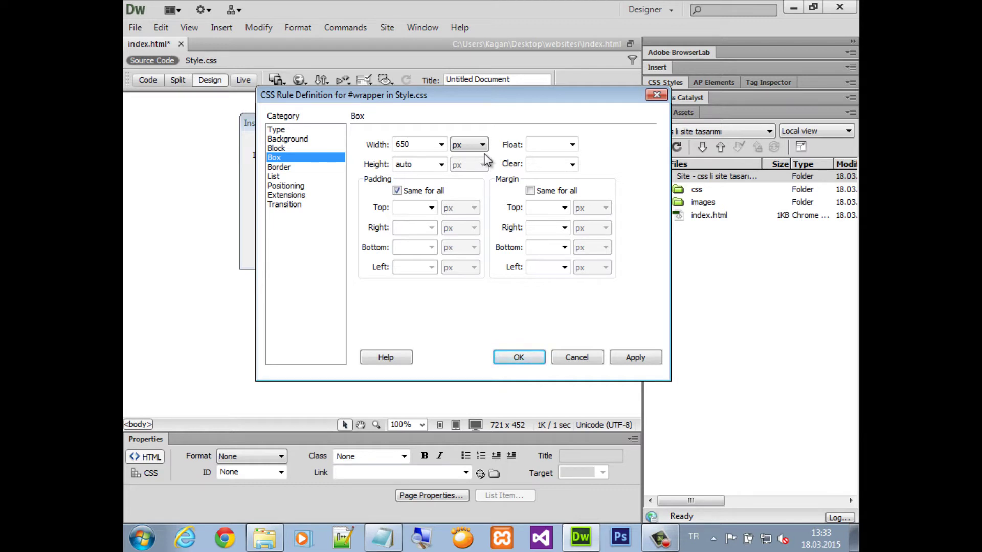
left_click(565, 227)
left_click(537, 241)
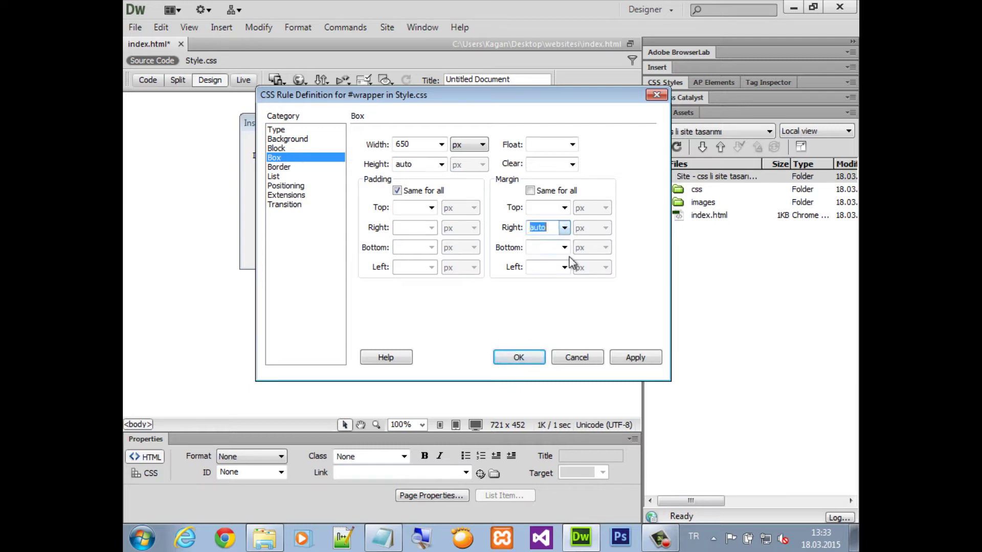
left_click(565, 267)
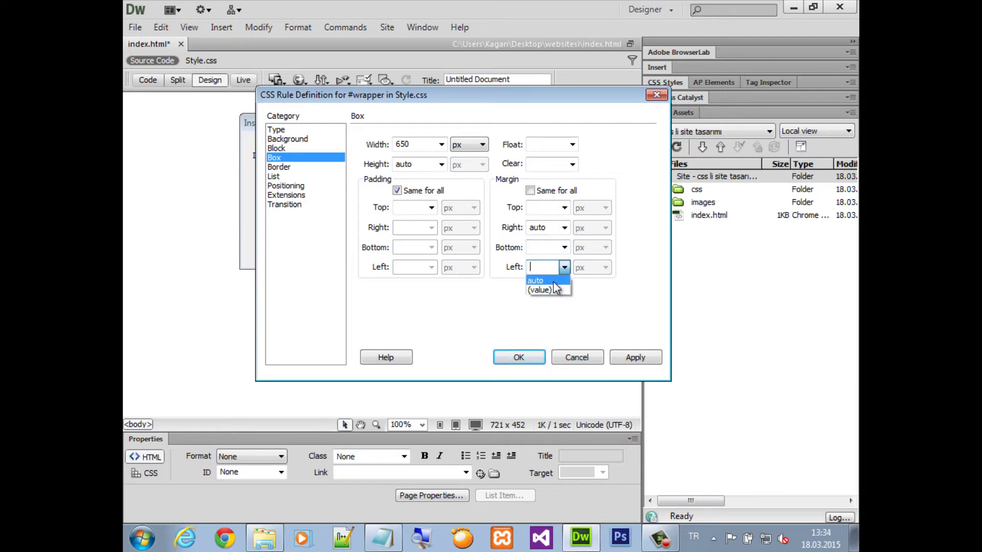
left_click(554, 281)
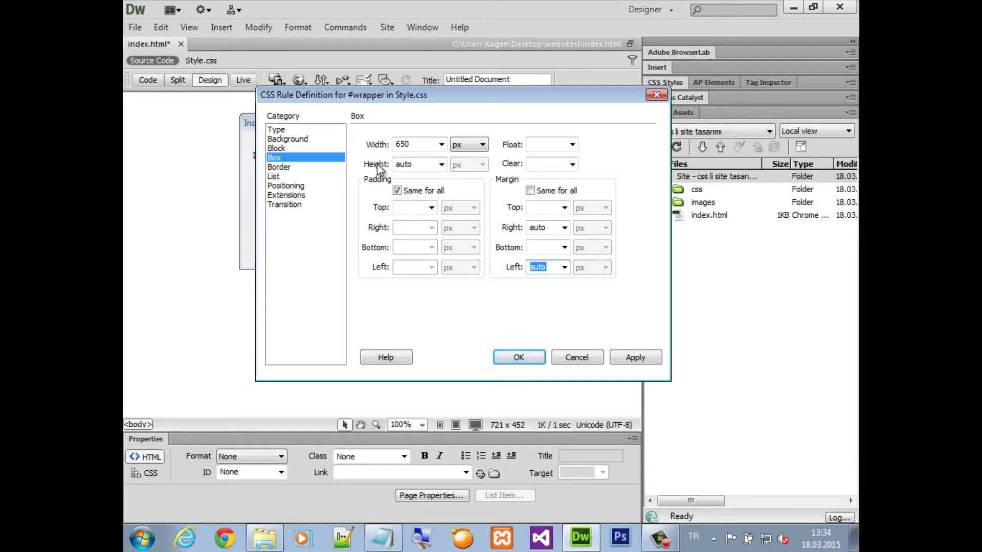
Step: Set the #wrapper rule's padding to 10 px, the same for all sides
left_click(399, 197)
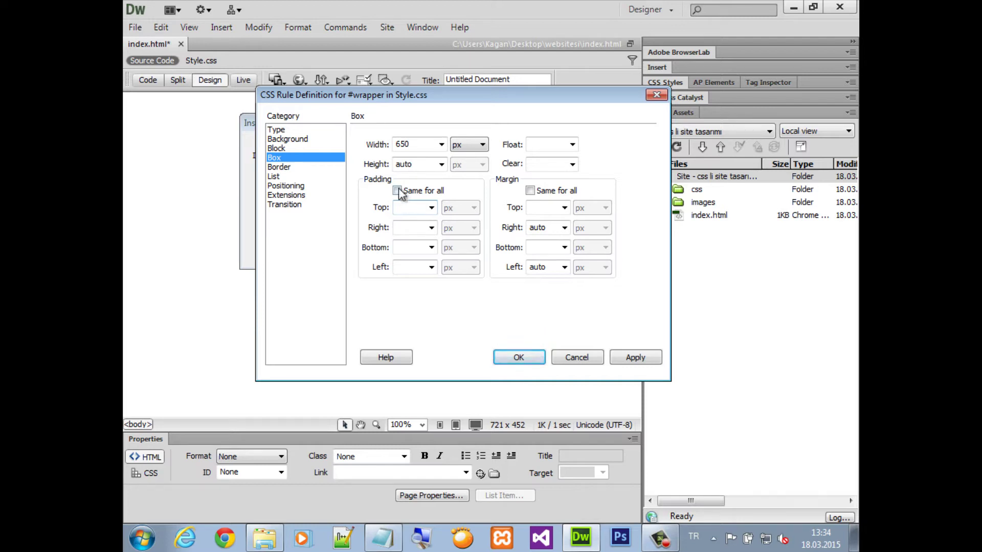
left_click(398, 190)
left_click(402, 208)
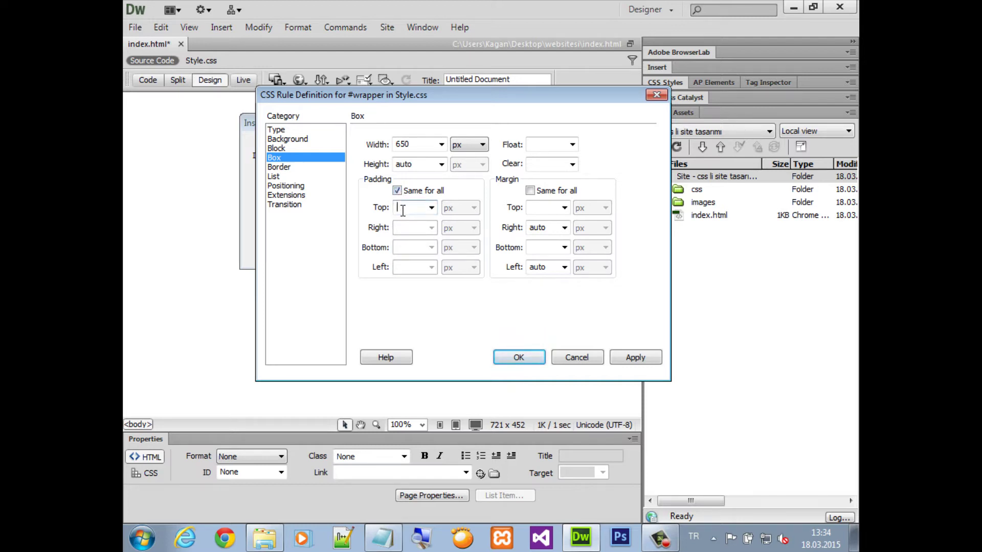
type("10")
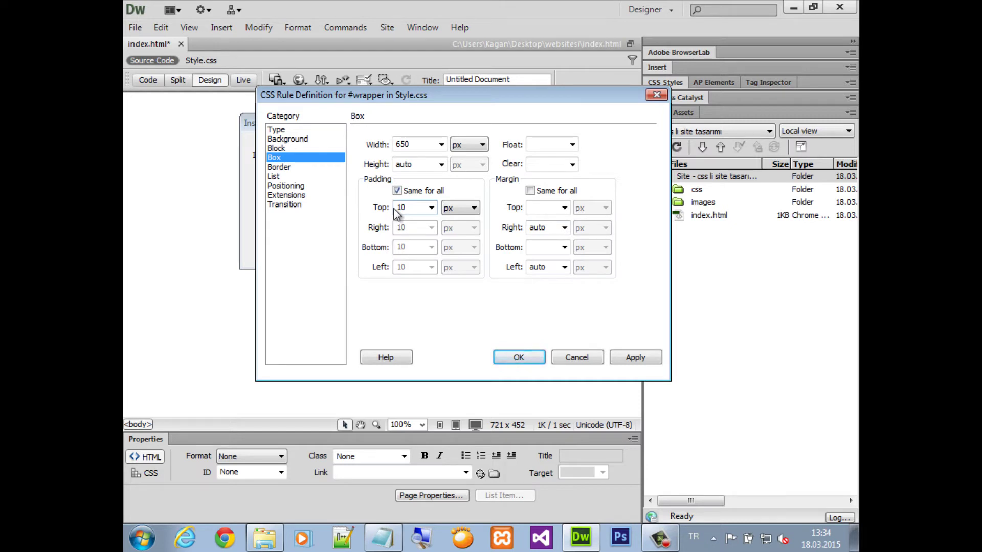
Step: Give the #wrapper rule a solid 1 px border in black #000 on all sides
left_click(301, 167)
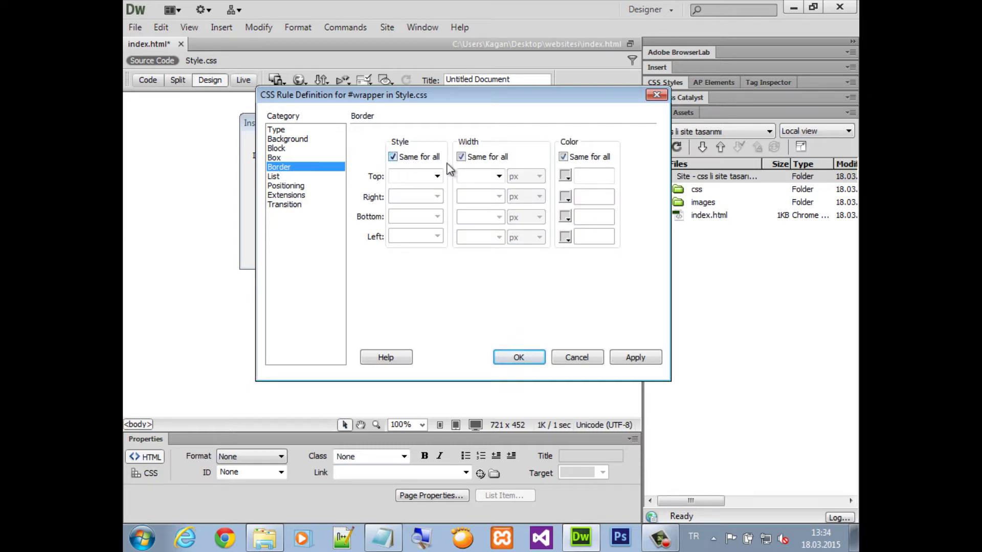
left_click(437, 176)
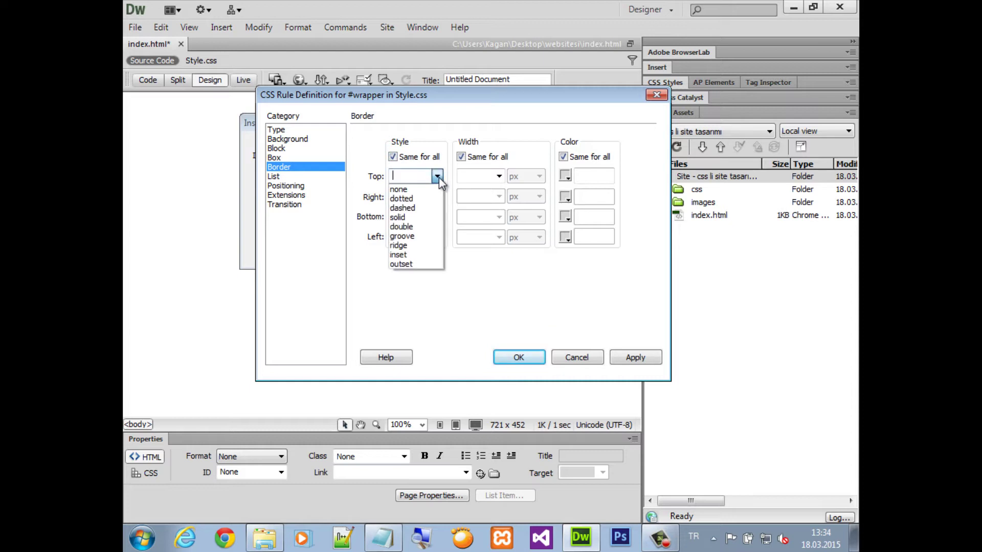
left_click(410, 218)
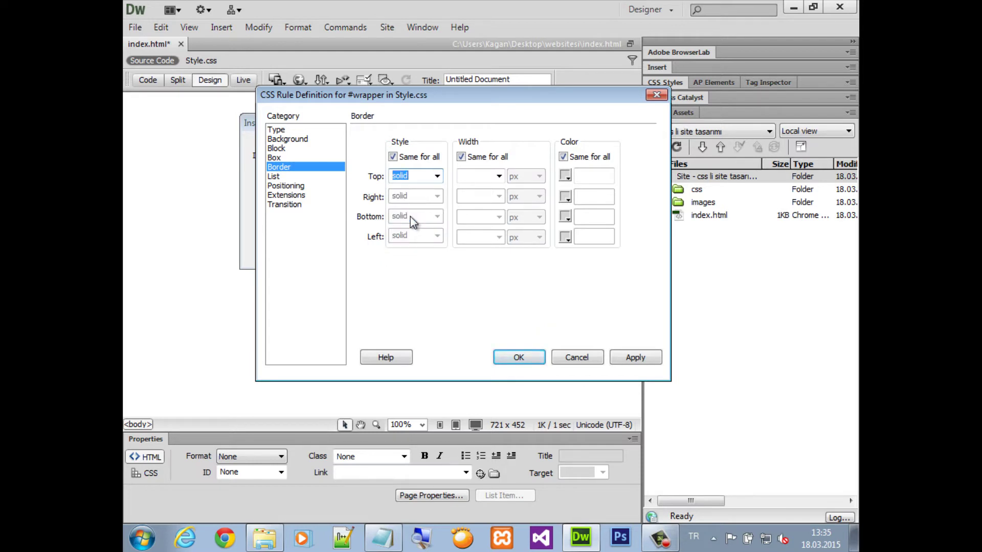
left_click(489, 176)
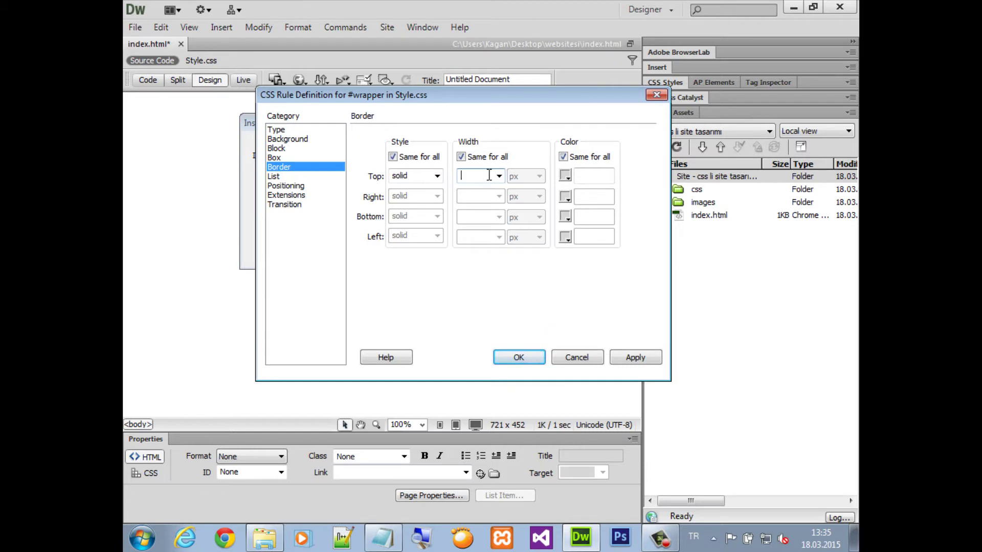
type("1")
left_click(567, 177)
left_click(567, 203)
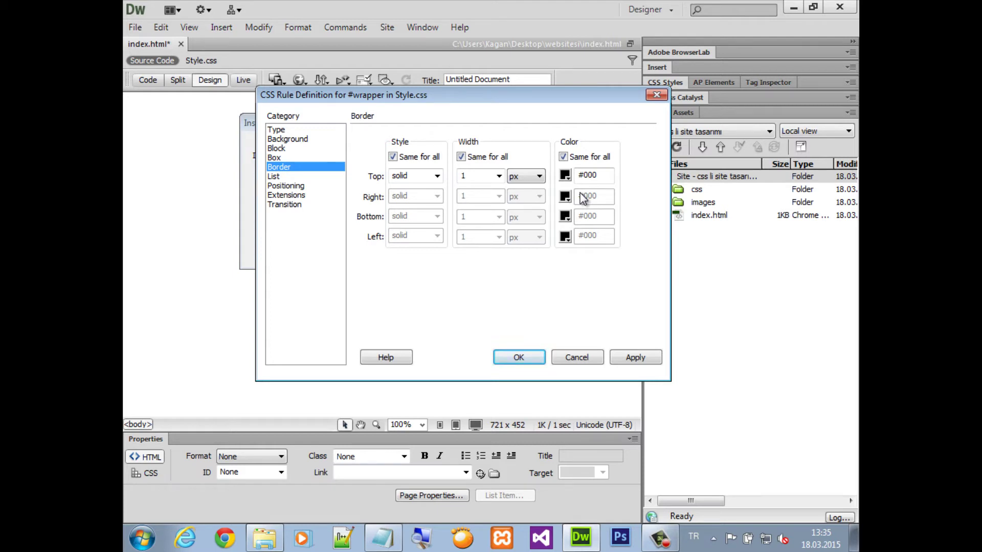
Step: Check the remaining property categories, accept the #wrapper rule and insert the wrapper div at the insertion point
left_click(302, 177)
left_click(302, 186)
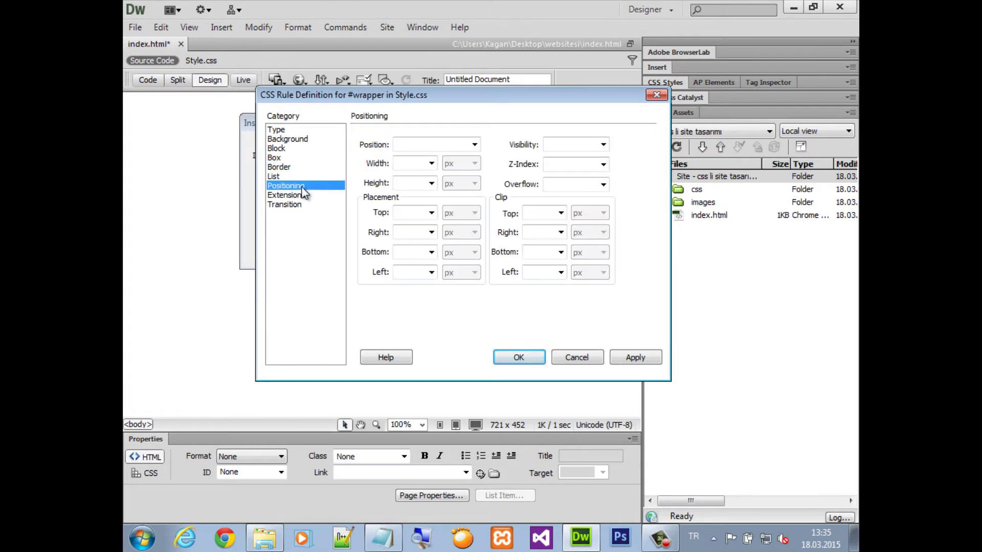
left_click(302, 196)
left_click(300, 205)
left_click(289, 148)
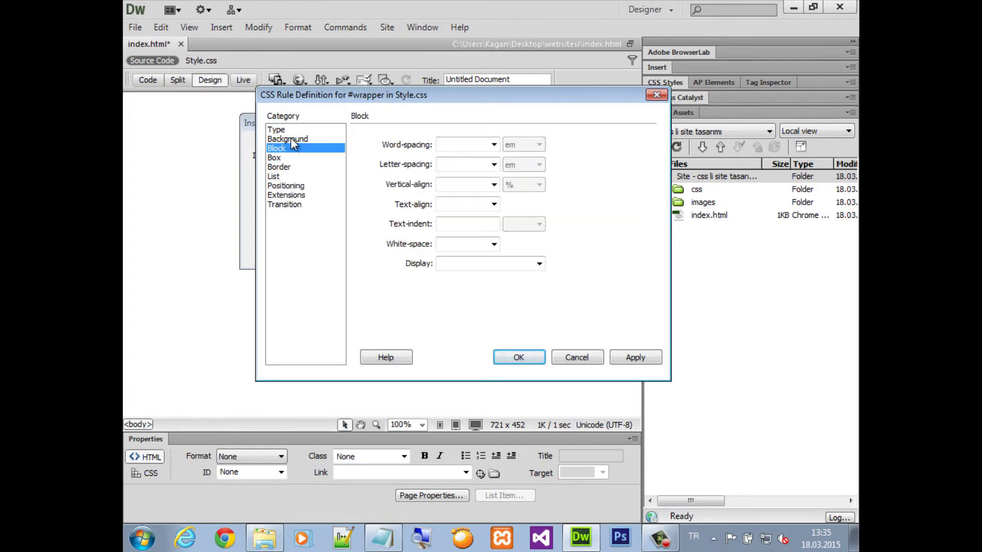
left_click(288, 139)
left_click(286, 131)
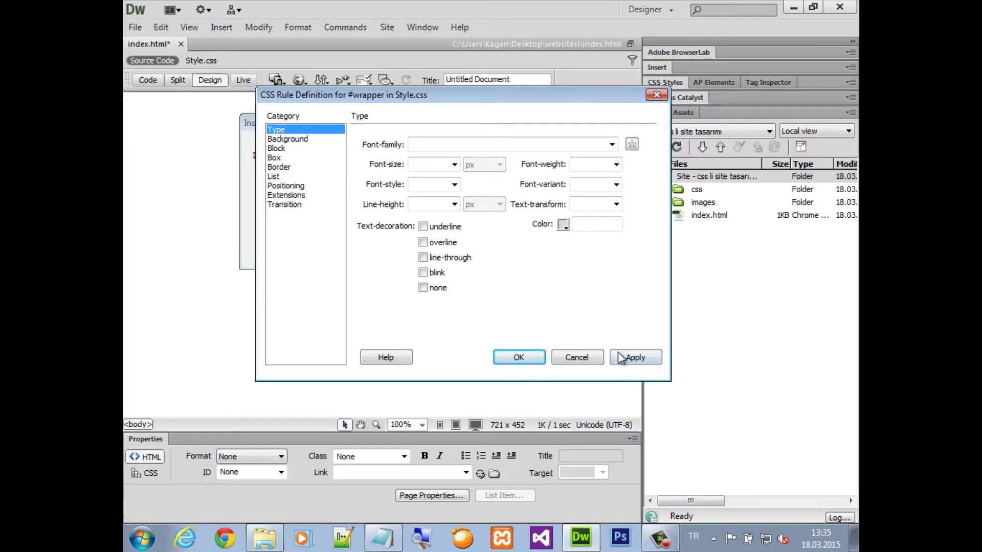
left_click(506, 358)
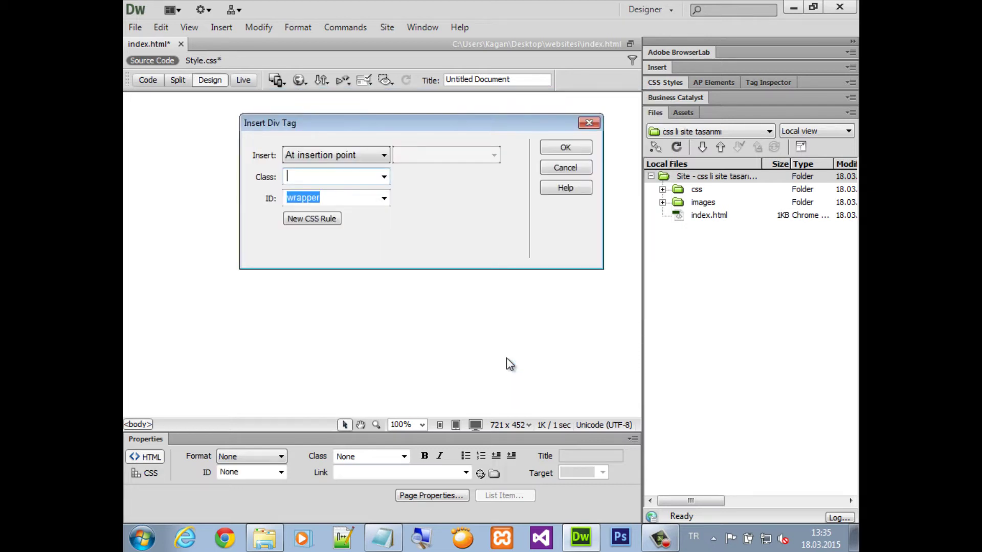
left_click(566, 148)
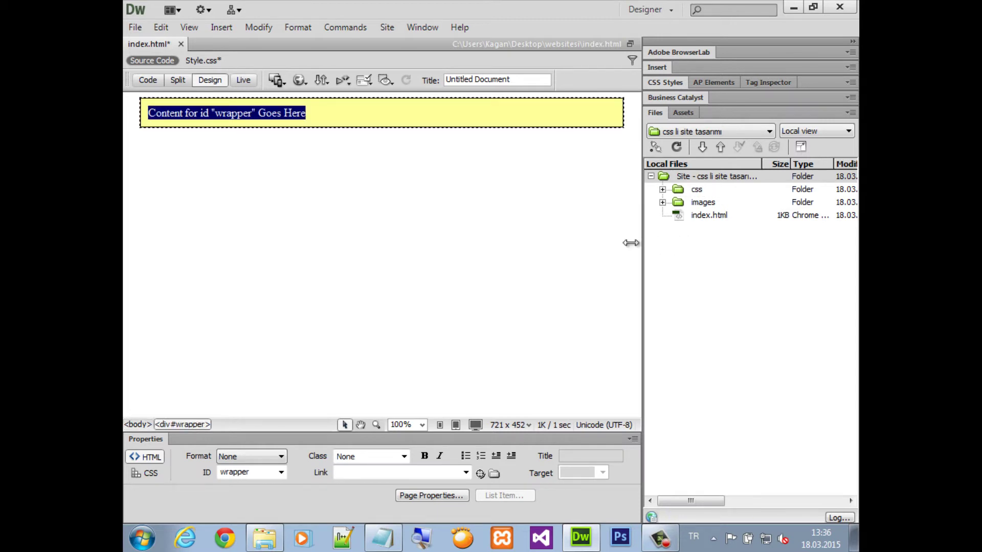
Step: Examine the #wrapper rule and its properties under Style.css in the list of CSS styles
left_click(701, 272)
left_click(636, 274)
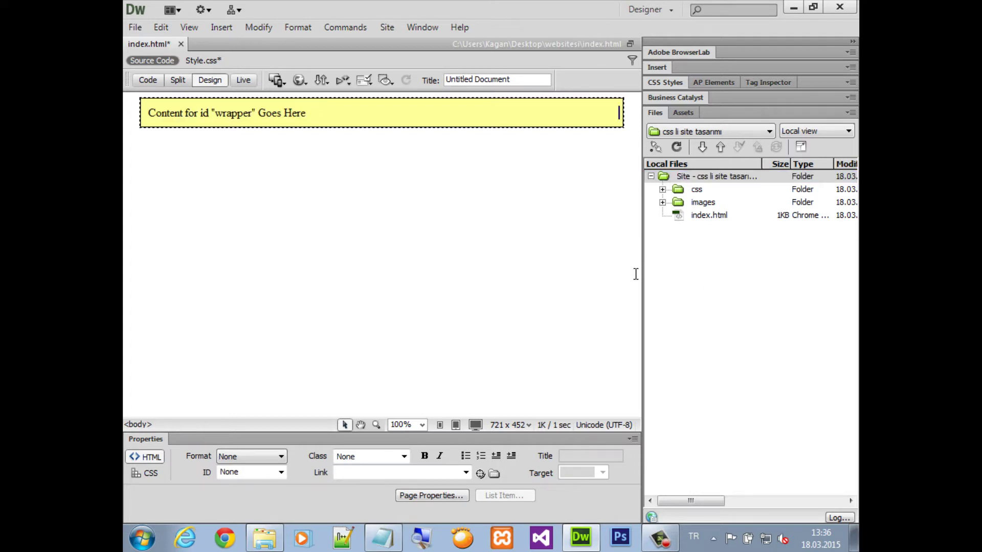
left_click(718, 277)
left_click(658, 84)
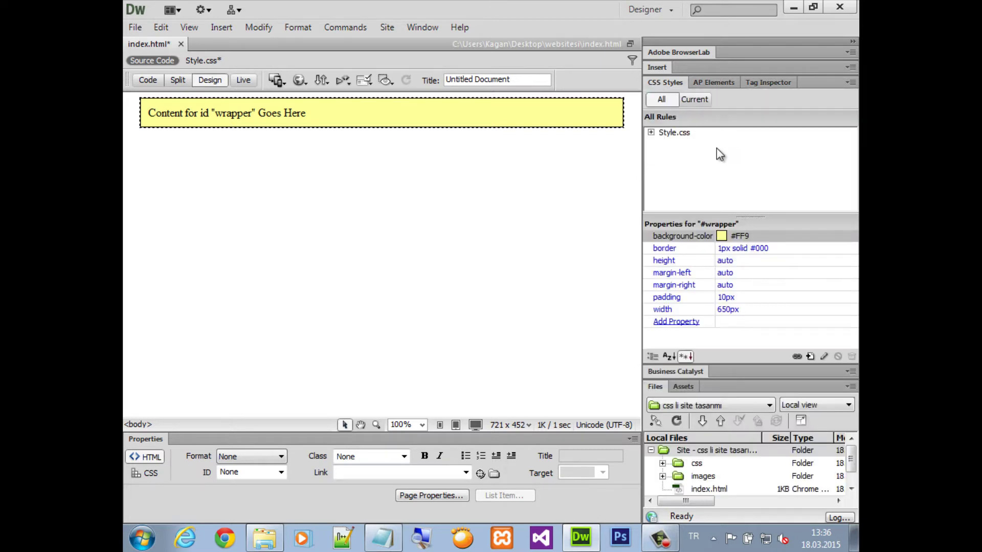
left_click(651, 133)
left_click(654, 141)
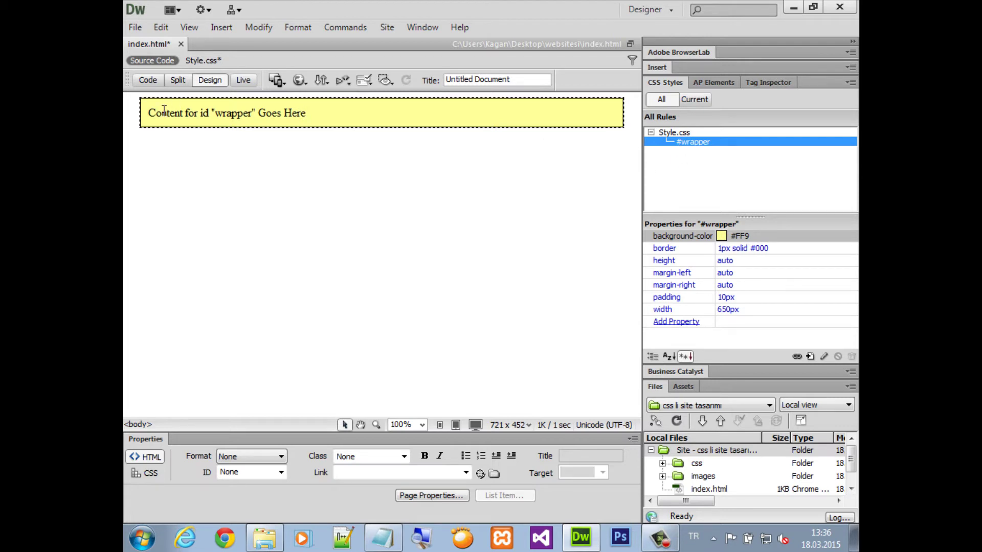
Step: Delete the placeholder text inside the wrapper div
left_click_drag(156, 112, 185, 112)
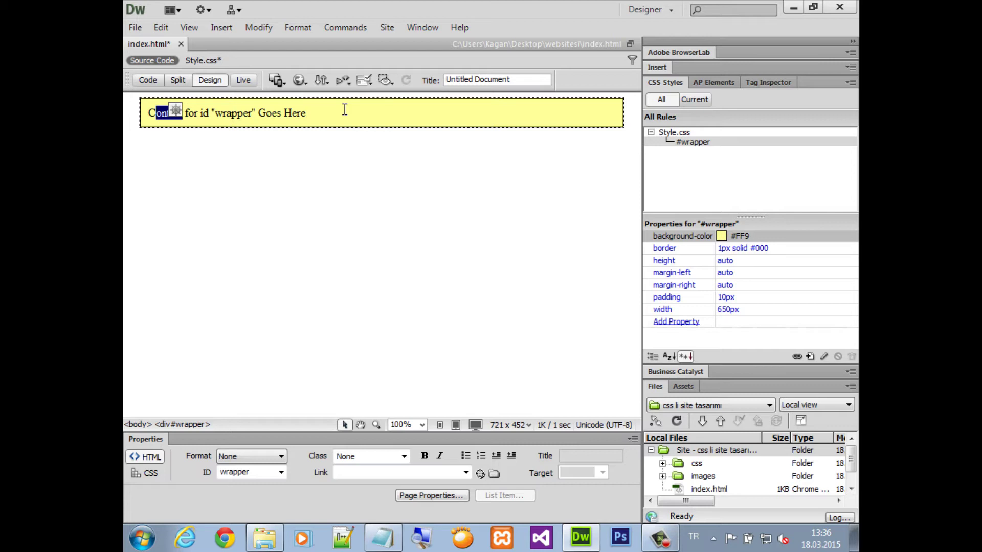
left_click_drag(329, 110, 142, 113)
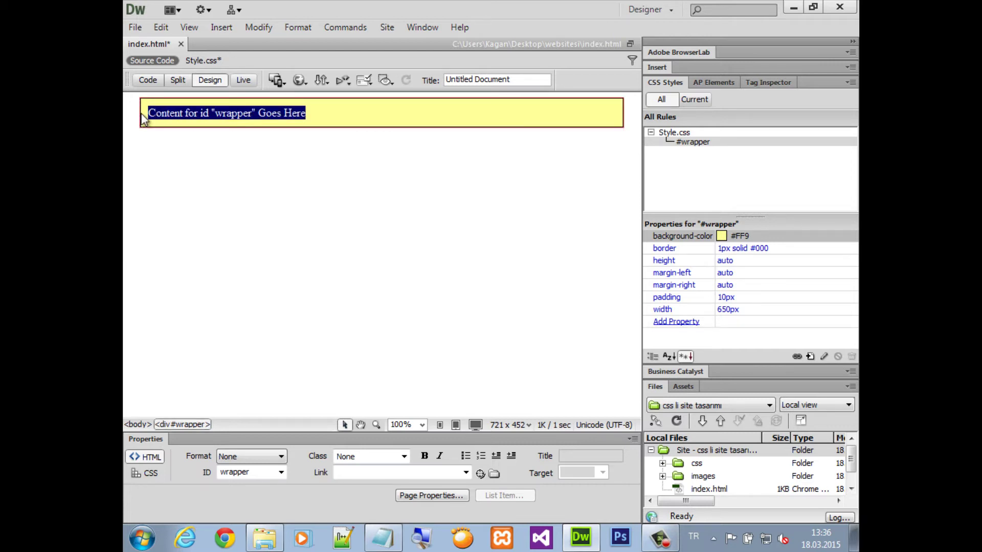
key("Delete")
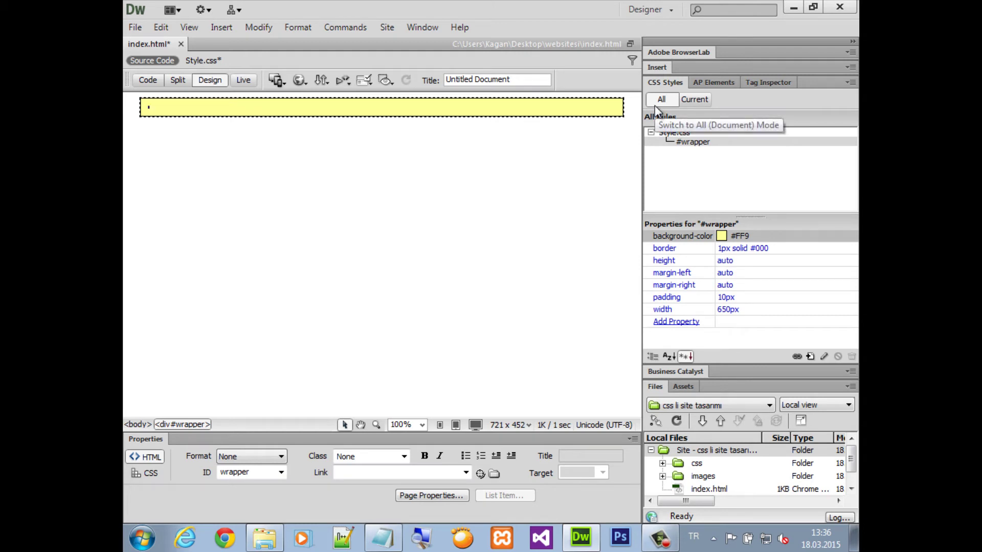
Step: Save both index.html and the Style.css style sheet
key("ctrl+s")
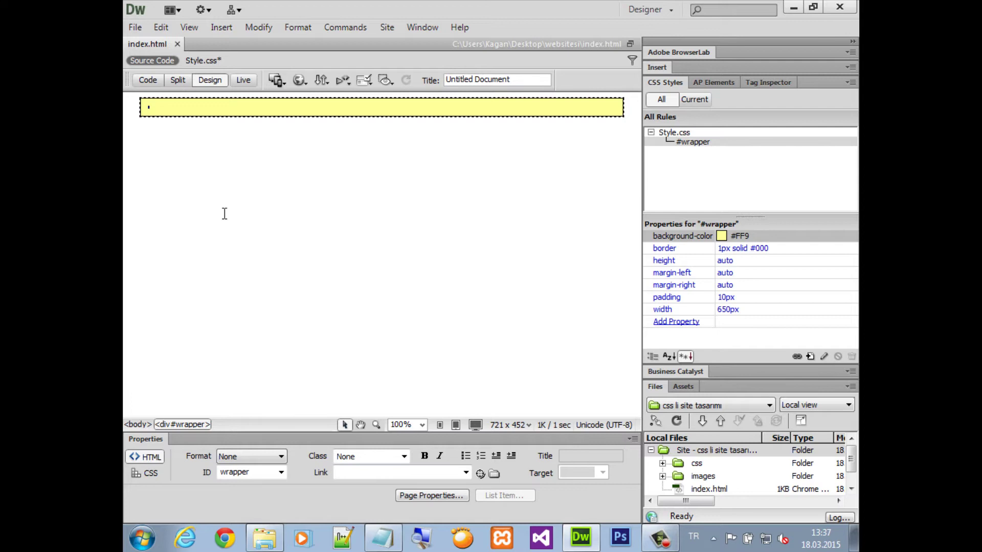
left_click(219, 63)
key("ctrl+s")
Step: Preview index.html in the browser and check the wrapper box at several zoom levels, ending at the default zoom
left_click(152, 60)
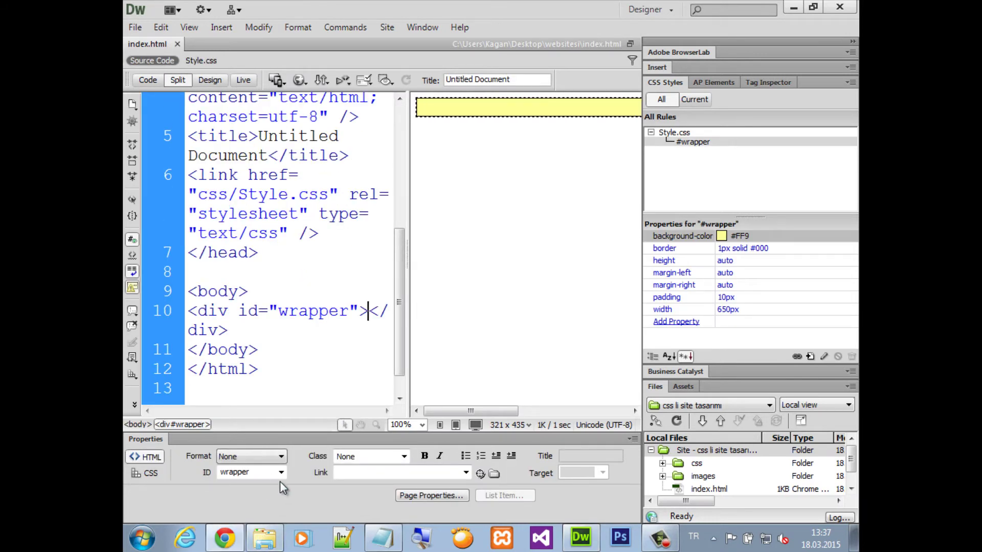
key("F12")
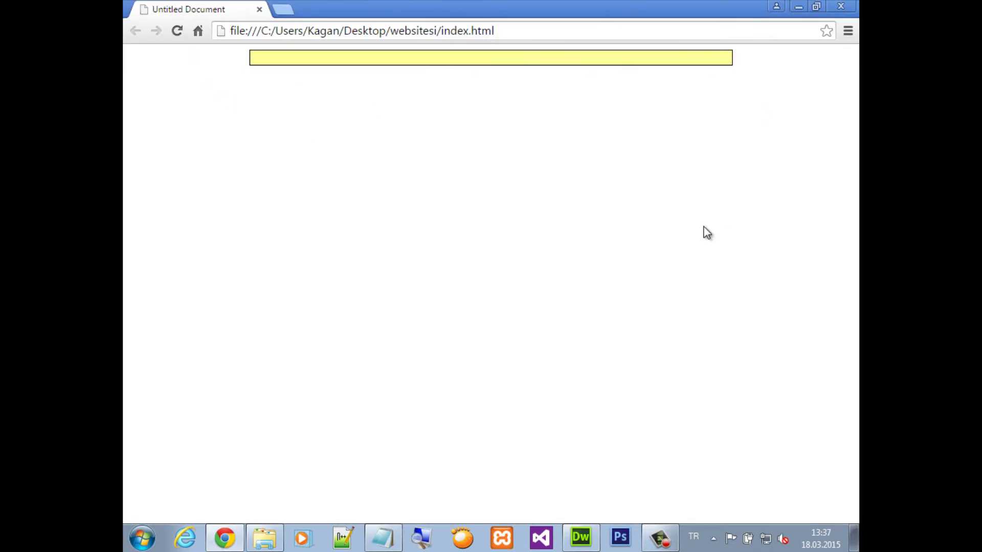
key("ctrl+plus")
key("ctrl+plus")
key("ctrl+plus")
key("ctrl+plus")
key("ctrl+plus")
key("ctrl+plus")
key("ctrl+plus")
key("ctrl+plus")
key("ctrl+minus")
key("ctrl+minus")
key("ctrl+minus")
key("ctrl+minus")
key("ctrl+minus")
key("ctrl+minus")
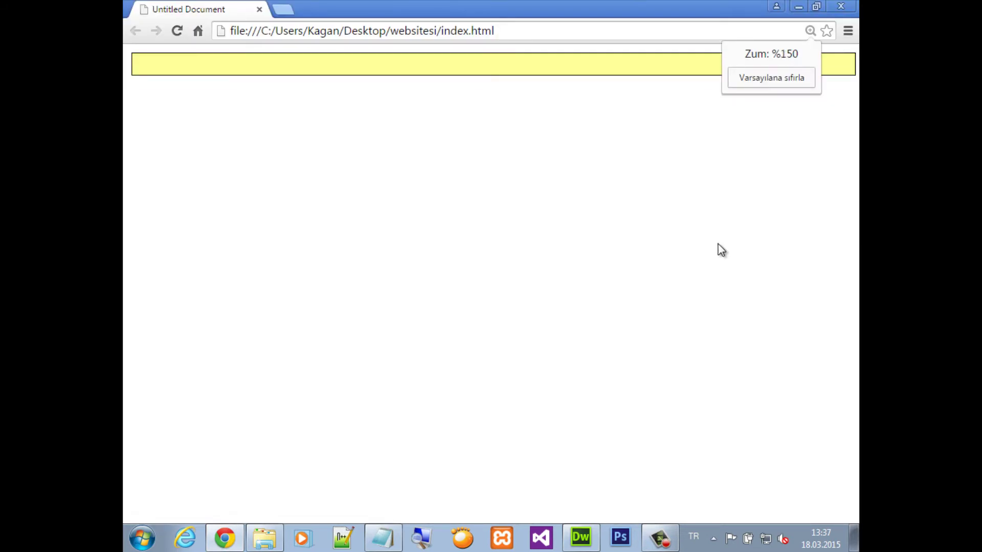
key("ctrl+0")
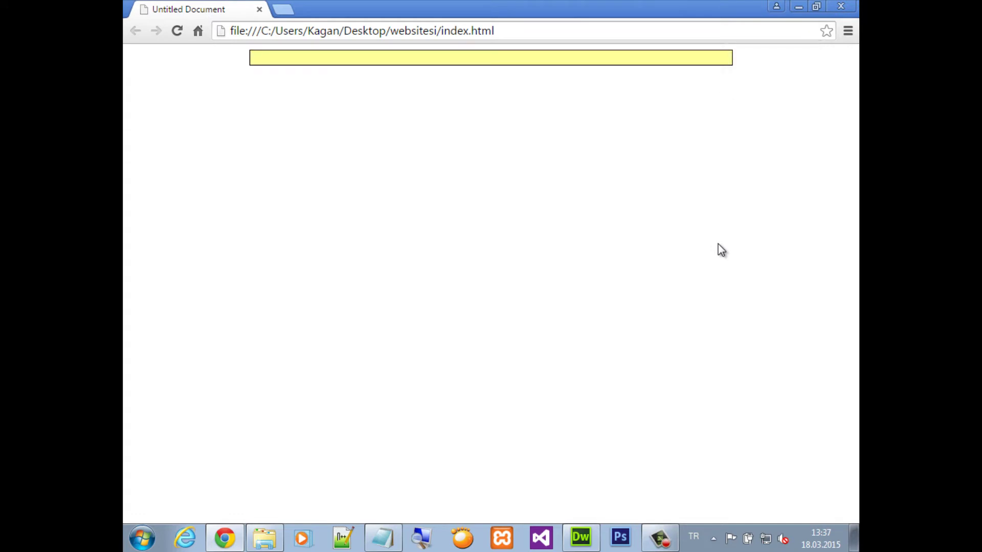
Step: Switch back to Dreamweaver and open Style.css from the css folder to review the #wrapper code
left_click(583, 537)
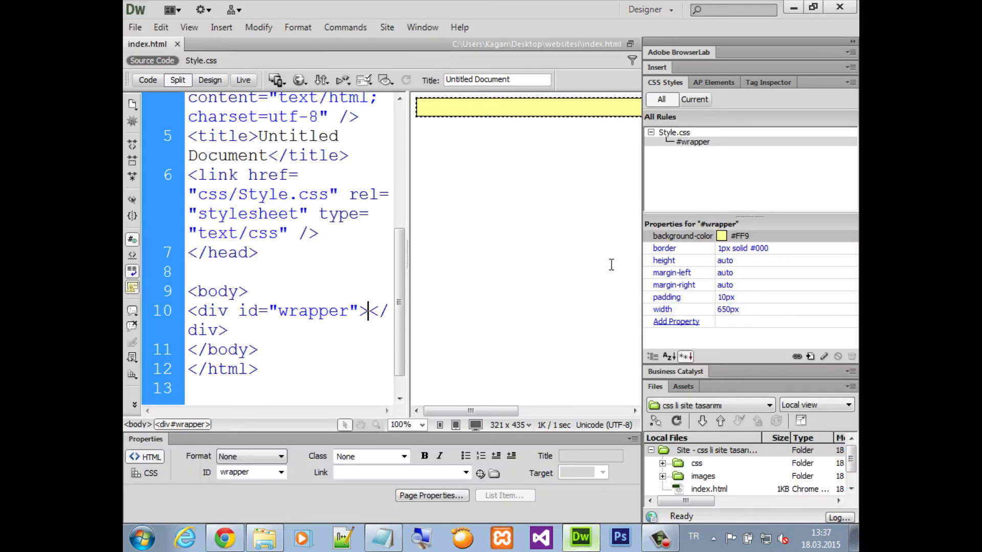
left_click(209, 80)
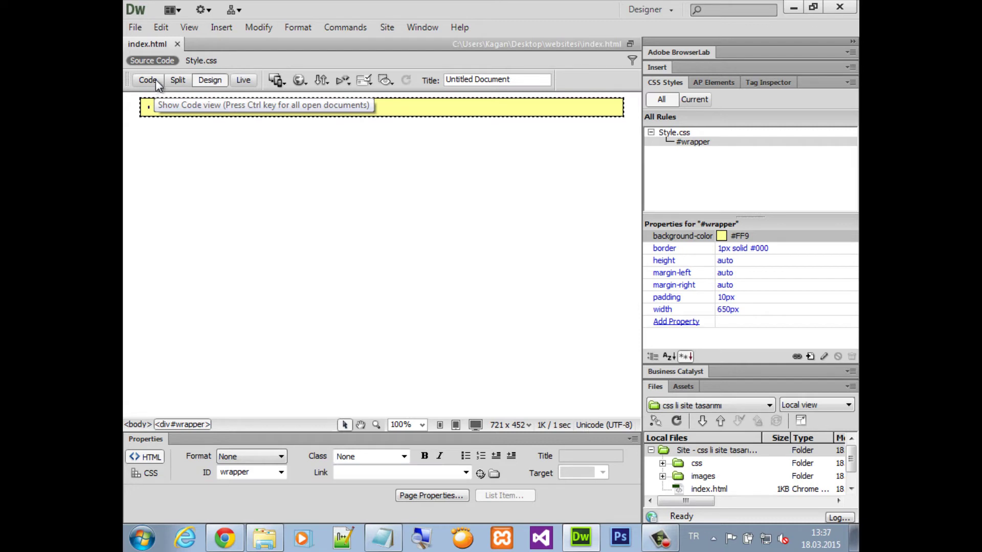
left_click(663, 463)
double_click(720, 476)
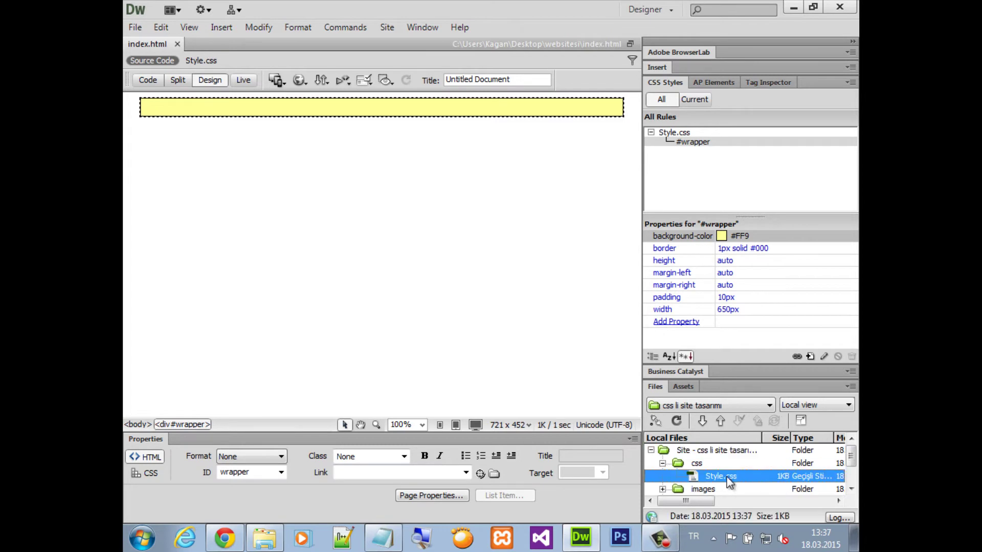
left_click_drag(286, 294, 153, 87)
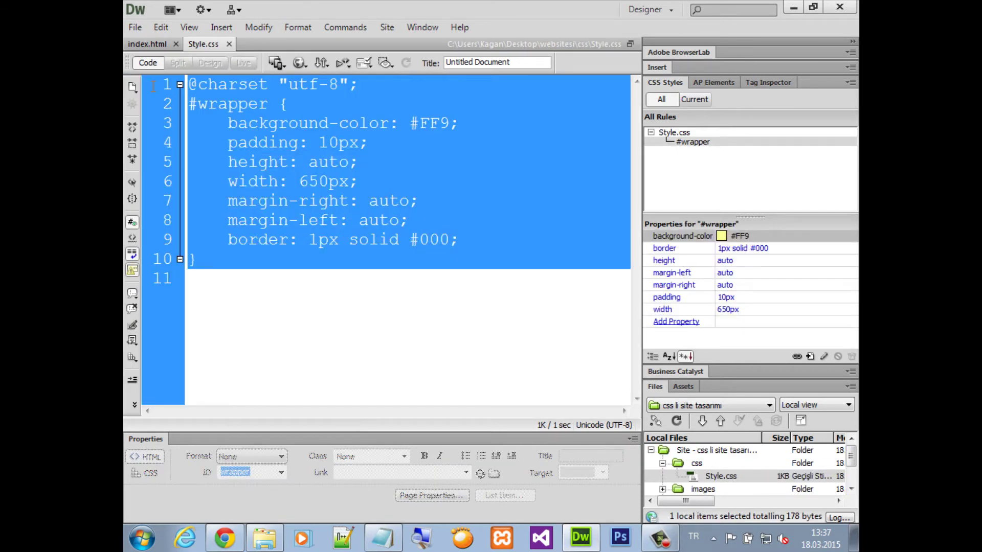
Step: View the Style.css code from within index.html and return the page to Design view
left_click(146, 44)
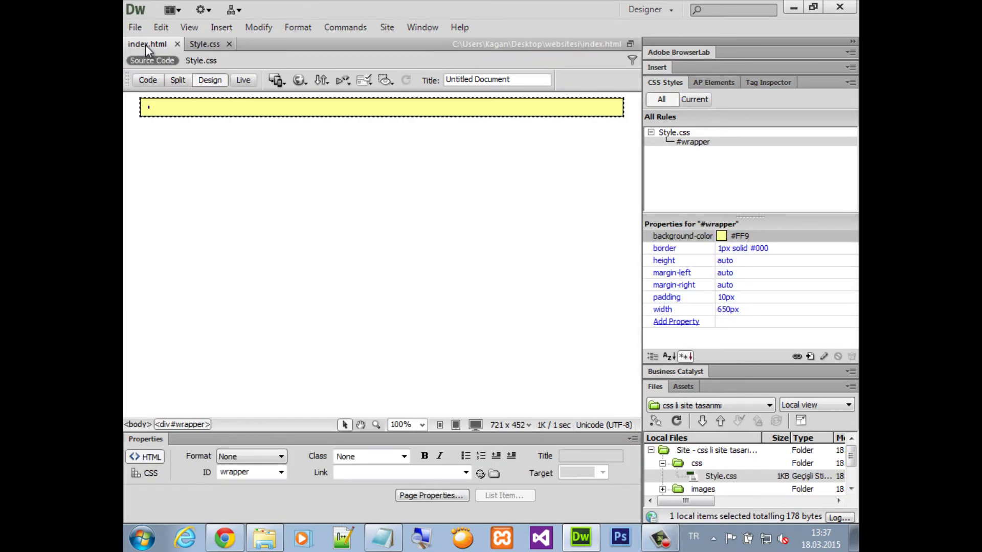
left_click(201, 61)
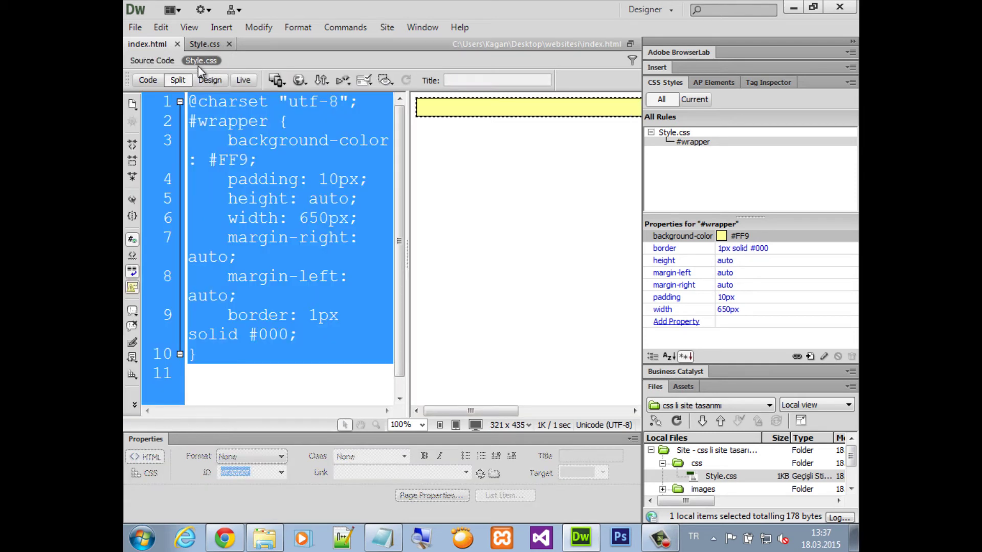
left_click(210, 81)
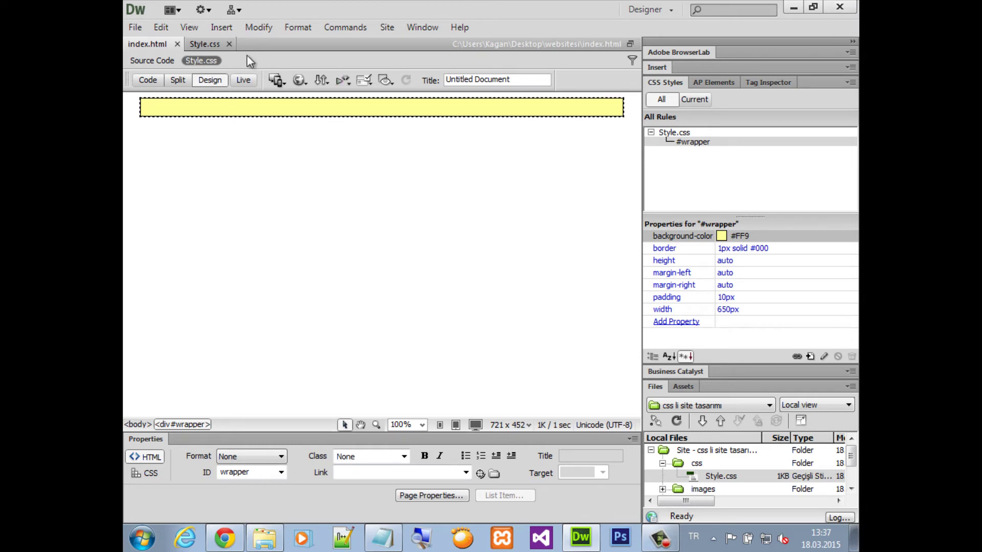
Step: Check the index.html source code, then open Style.css and examine each property of the #wrapper rule
left_click(151, 61)
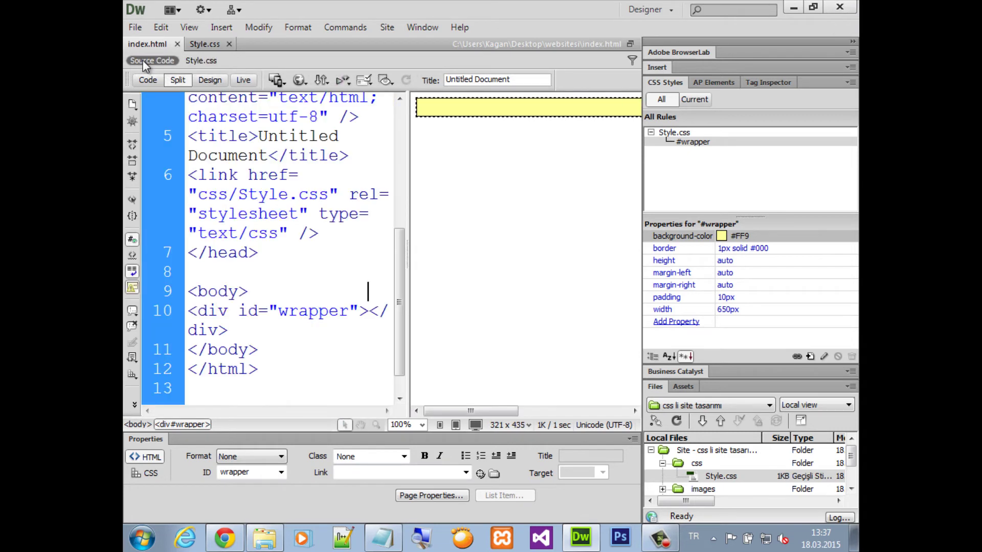
left_click(214, 77)
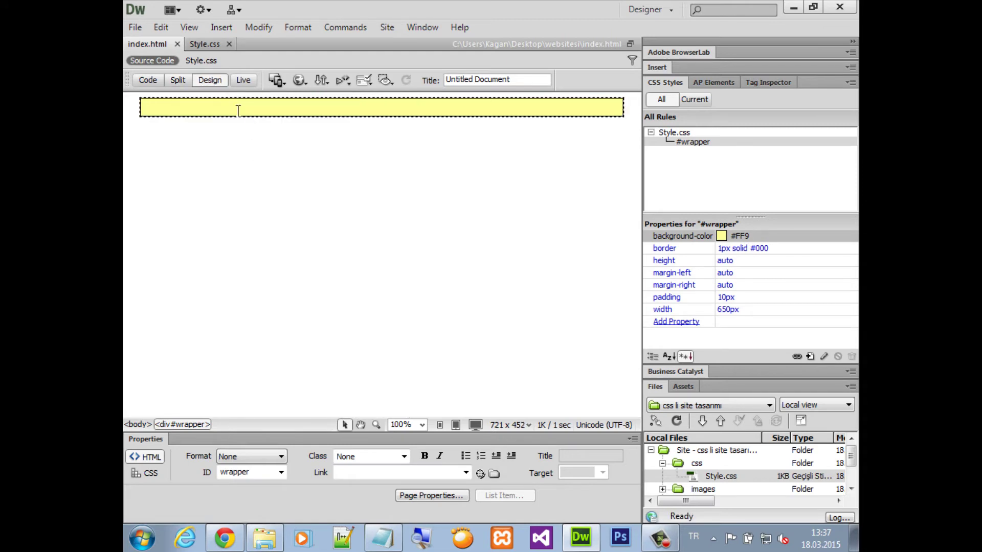
left_click(207, 44)
left_click(259, 112)
left_click_drag(226, 123, 440, 123)
left_click_drag(248, 142, 369, 142)
left_click_drag(228, 161, 358, 161)
left_click_drag(225, 201, 348, 220)
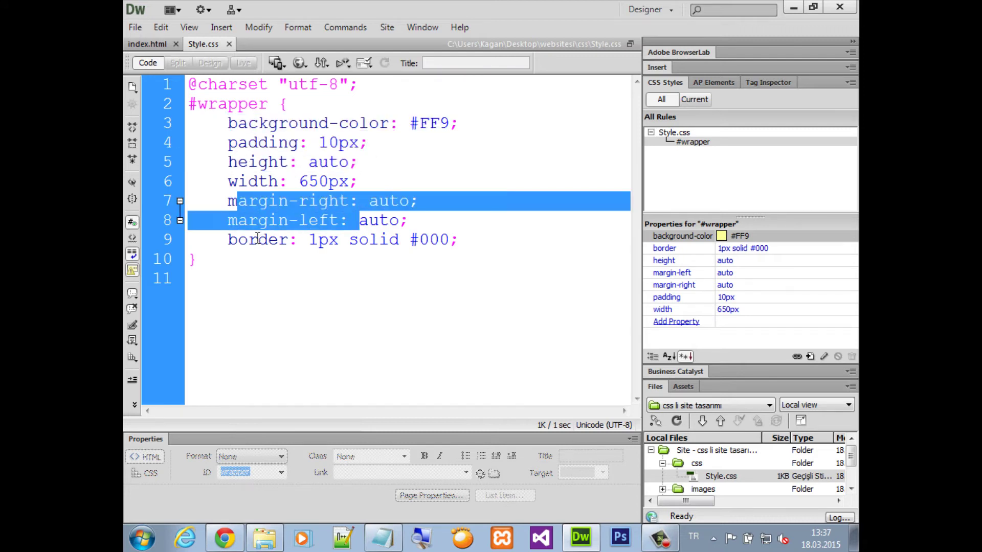
left_click(228, 239)
left_click_drag(228, 162, 349, 162)
left_click_drag(227, 123, 322, 125)
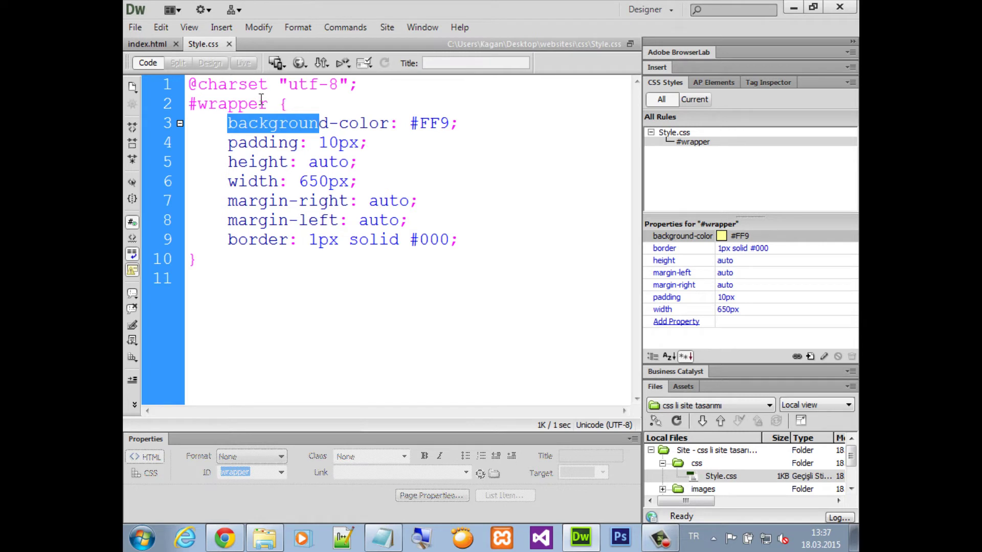
left_click_drag(273, 104, 188, 105)
left_click(197, 257)
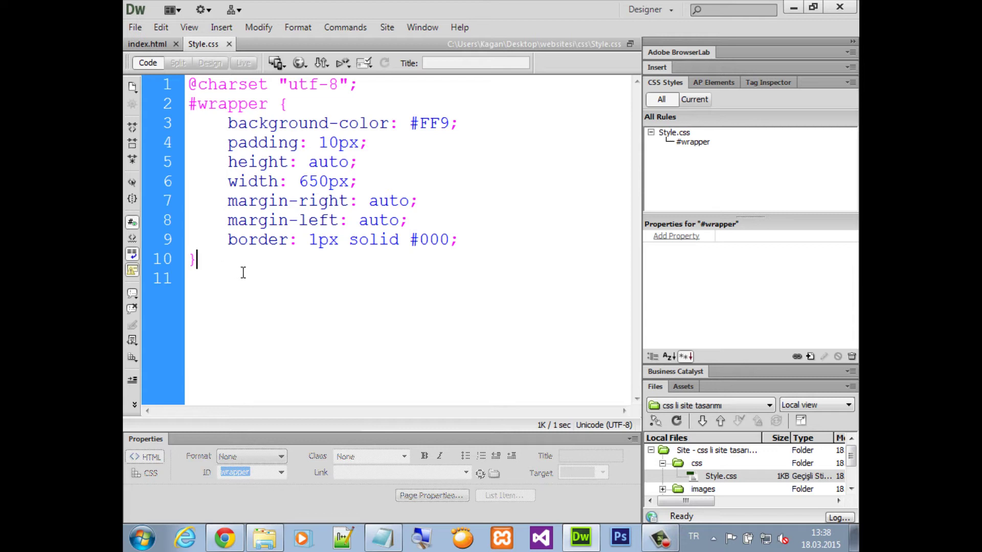
key("ctrl+a")
left_click(288, 162)
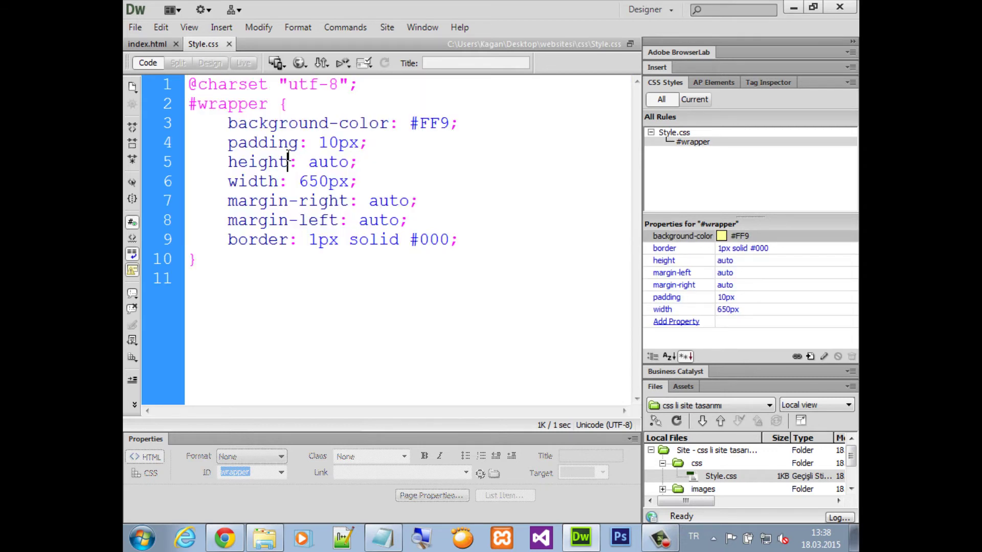
Step: In index.html, start inserting a div tag and place it after the start of the <div id="wrapper"> tag
left_click(141, 44)
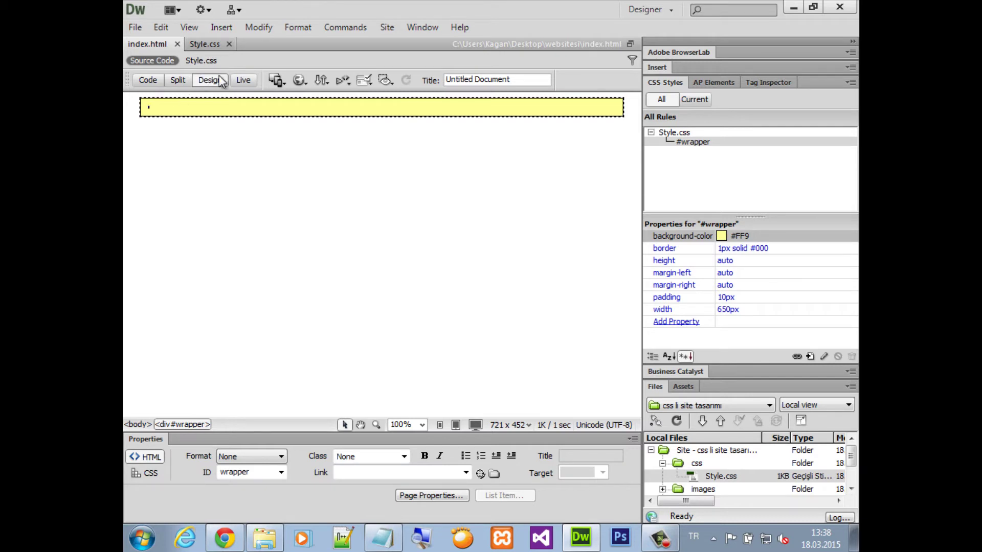
left_click(231, 30)
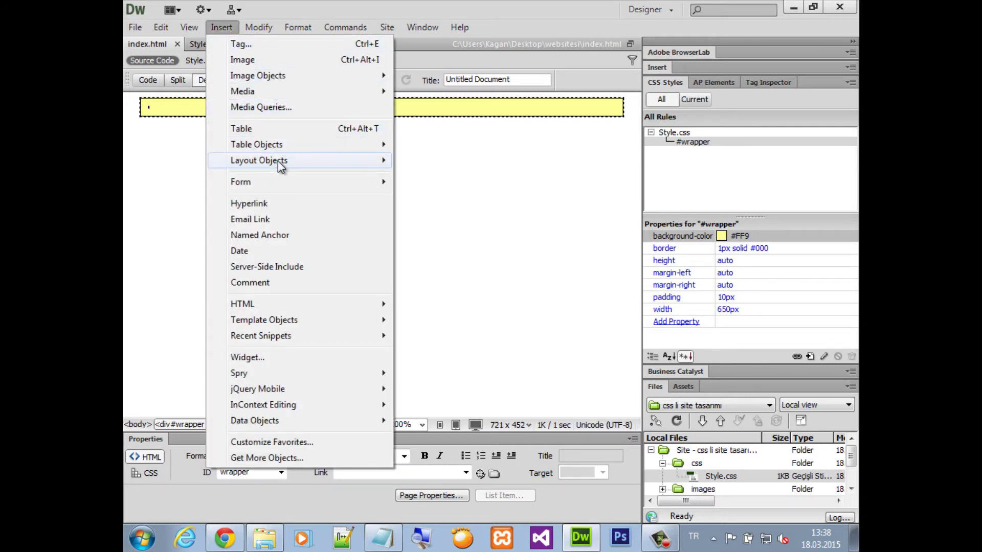
mouse_move(278, 160)
left_click(441, 162)
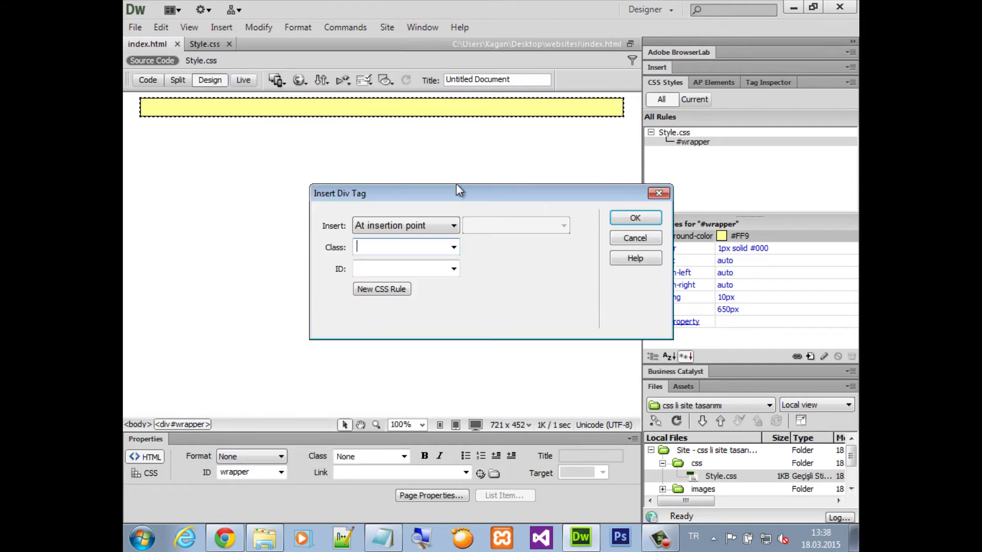
left_click_drag(405, 203, 321, 121)
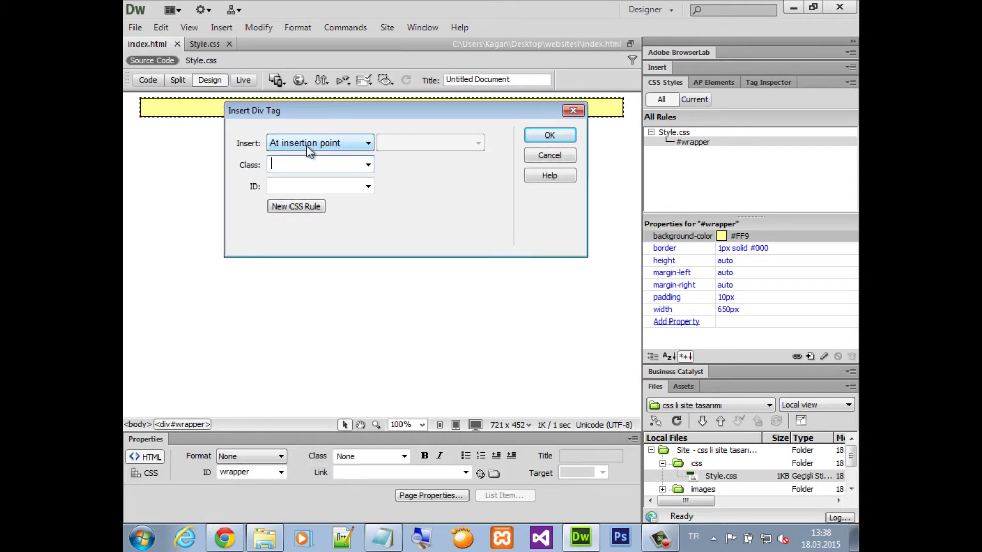
left_click(322, 145)
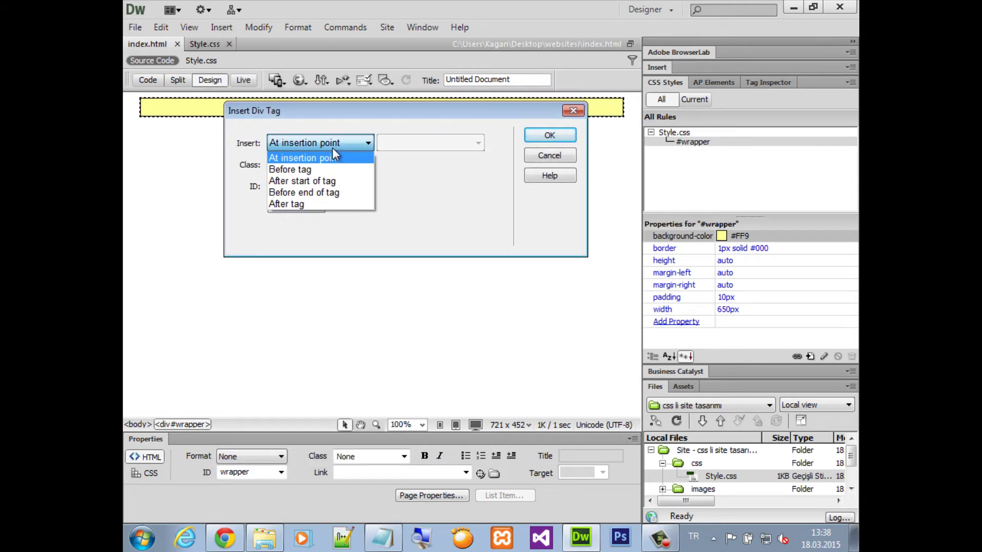
left_click(330, 182)
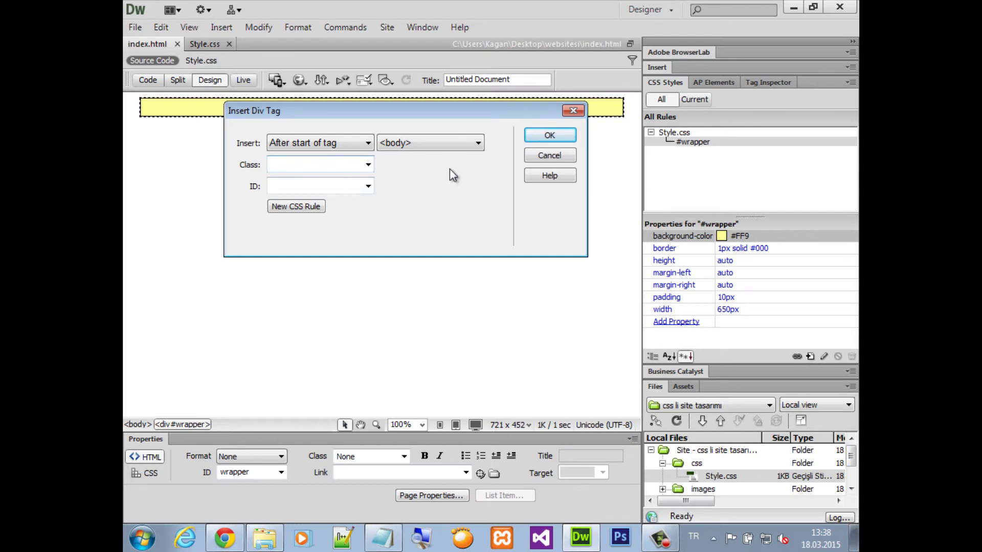
left_click(460, 143)
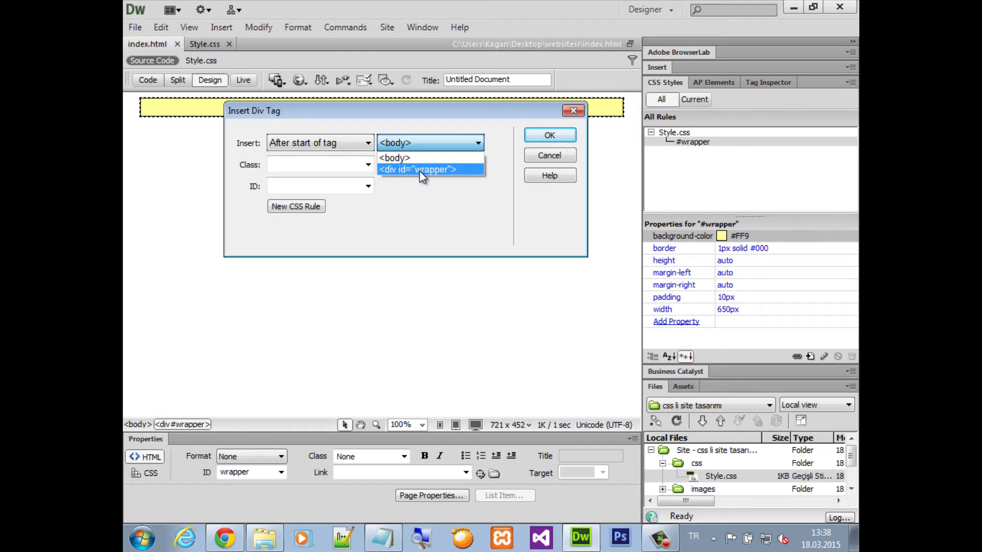
left_click(420, 170)
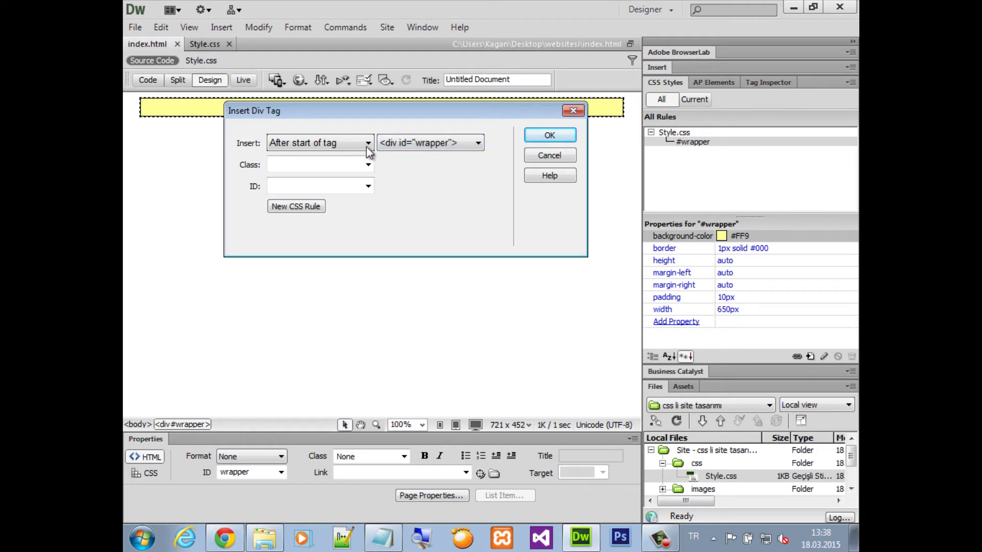
left_click(329, 144)
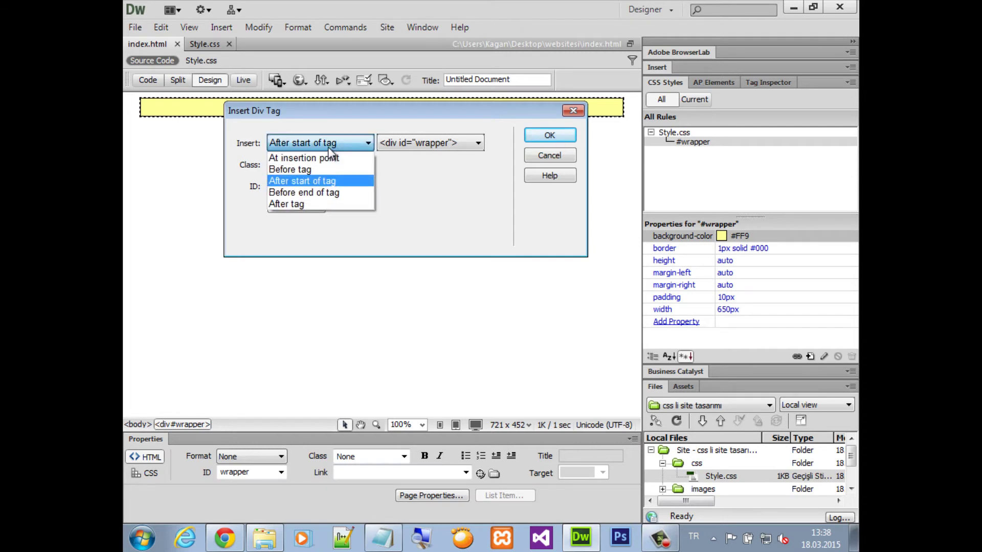
left_click(303, 204)
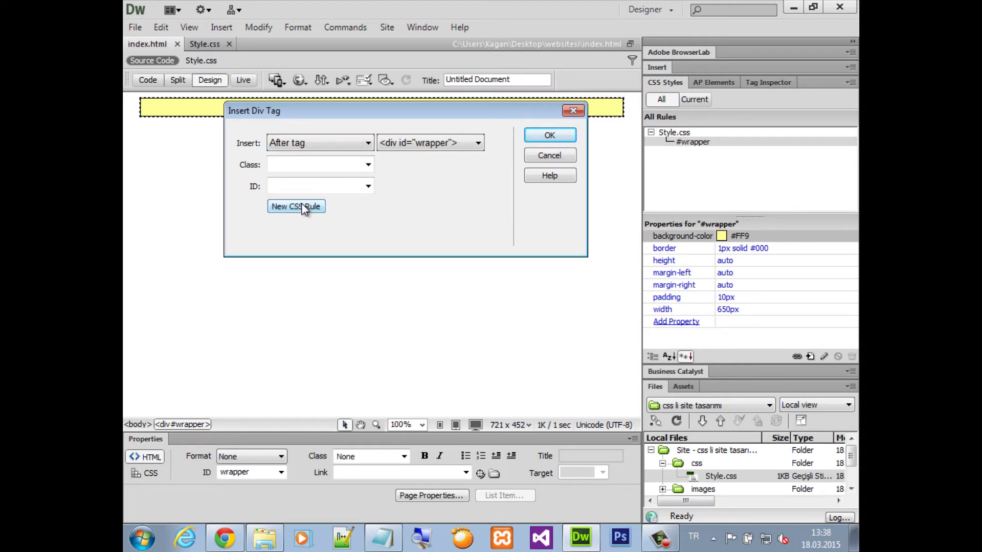
left_click(324, 144)
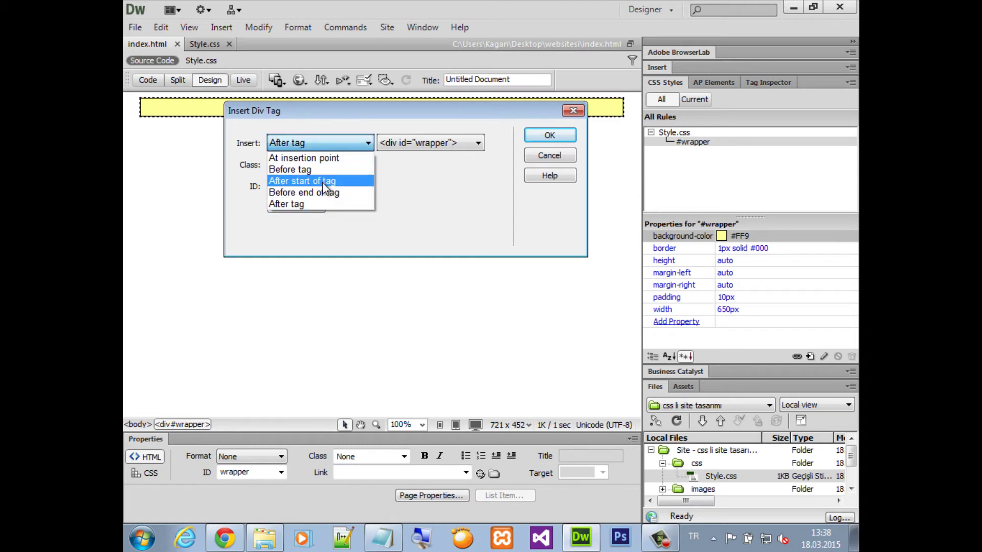
left_click(327, 182)
left_click(429, 143)
left_click(417, 170)
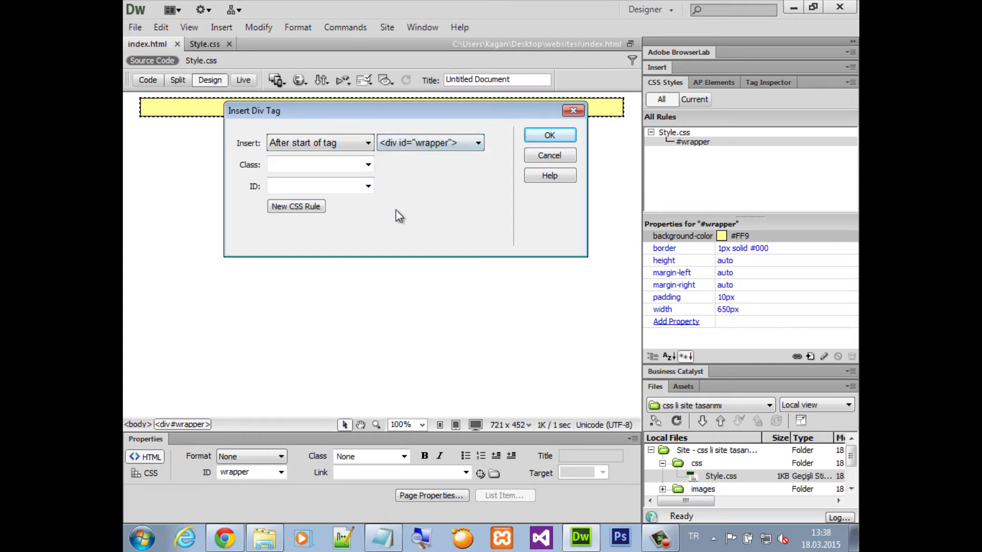
Step: Give the new div the ID banner, insert it inside the wrapper and save index.html
left_click(322, 185)
type("banner")
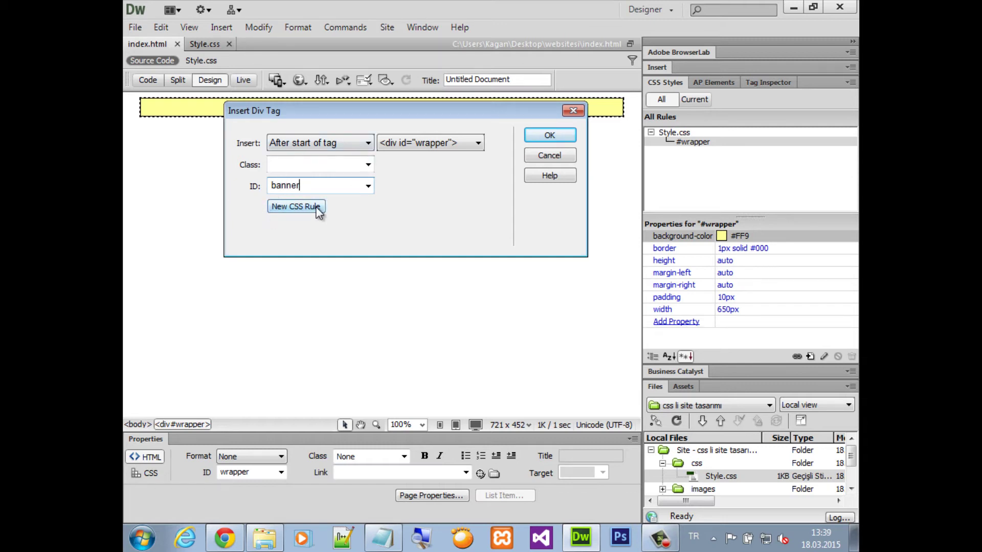
left_click(552, 137)
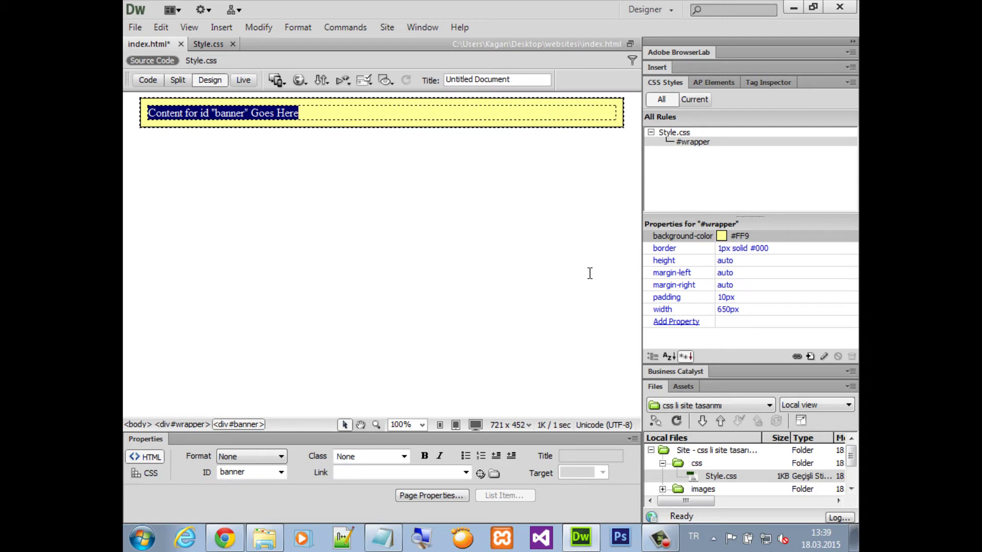
key("ctrl+s")
Step: Review the Style.css code and the banner div in the page source, and return index.html to Design view
left_click(676, 144)
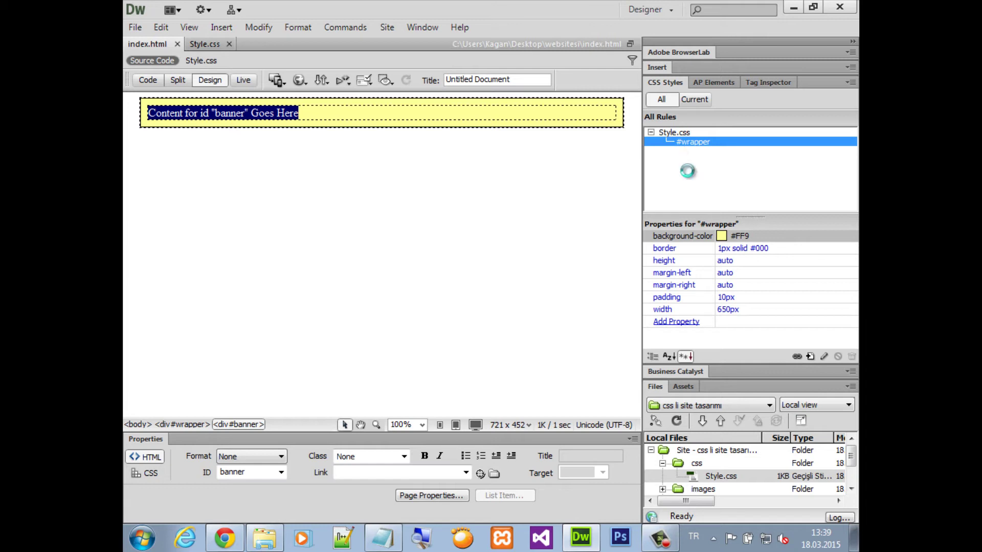
double_click(673, 133)
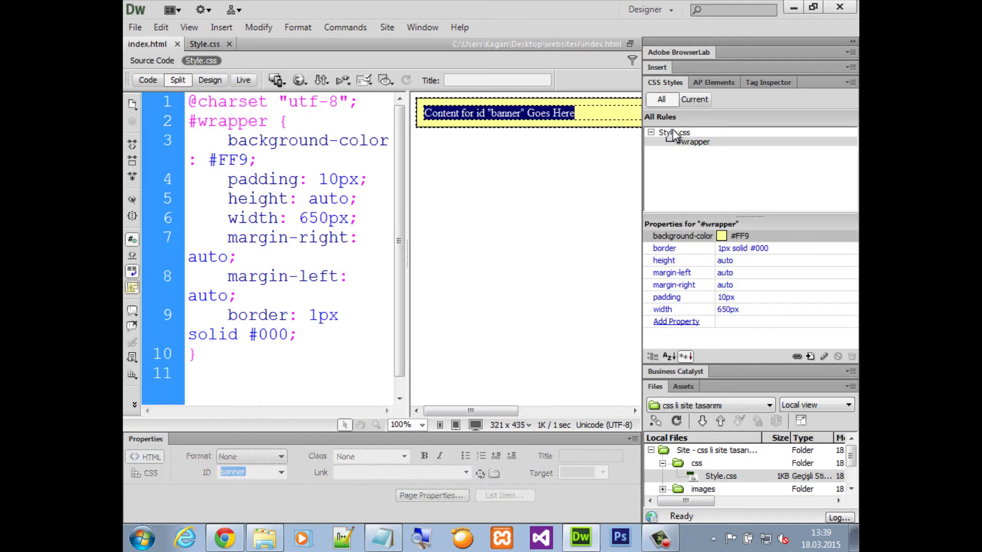
left_click(210, 80)
left_click(674, 134)
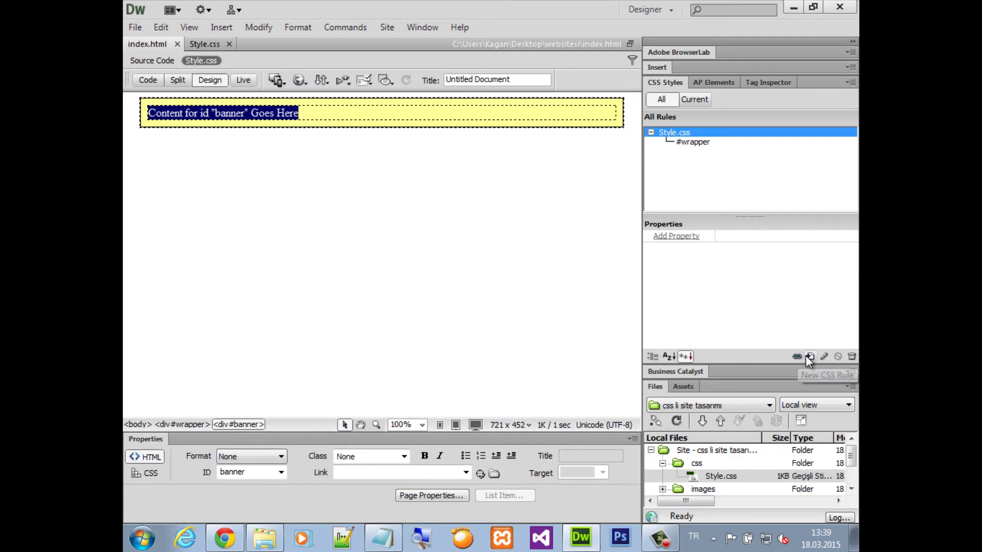
left_click(146, 80)
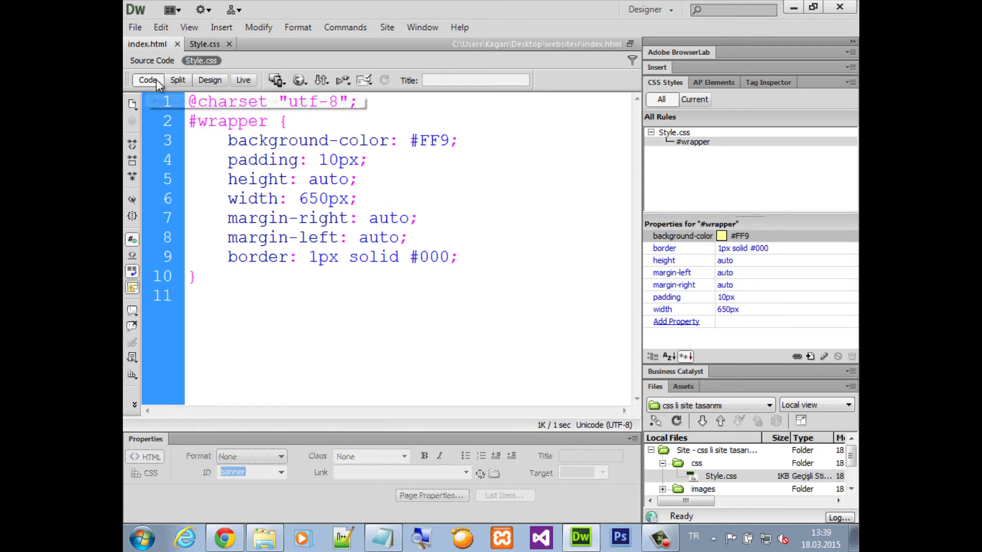
left_click(178, 80)
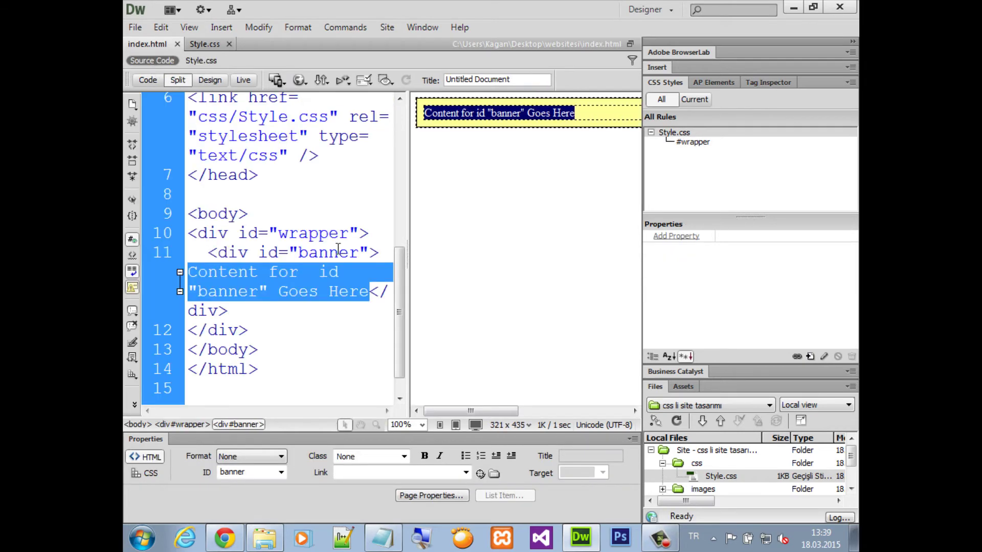
left_click(209, 80)
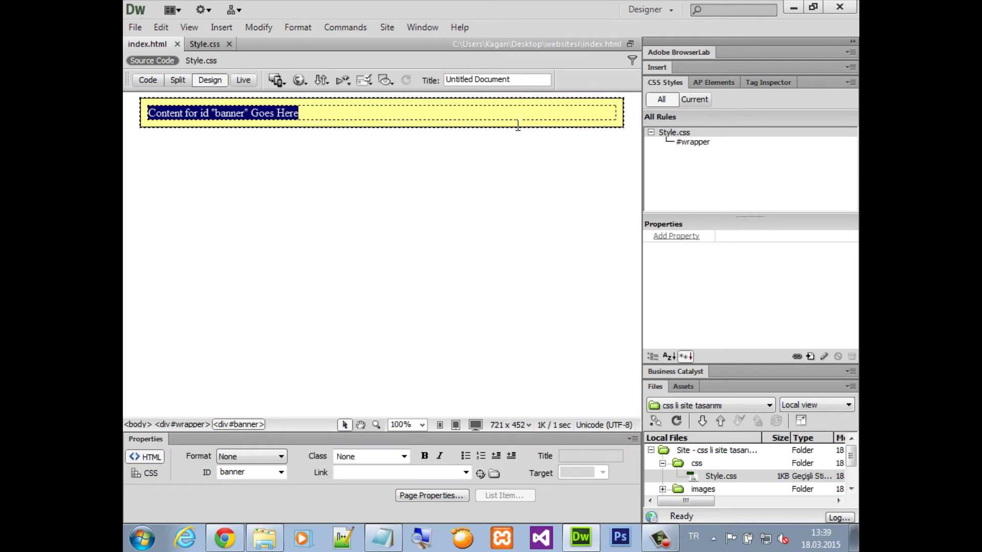
Step: Create a new compound CSS rule in Style.css with its selector name shortened to #banner
left_click(683, 144)
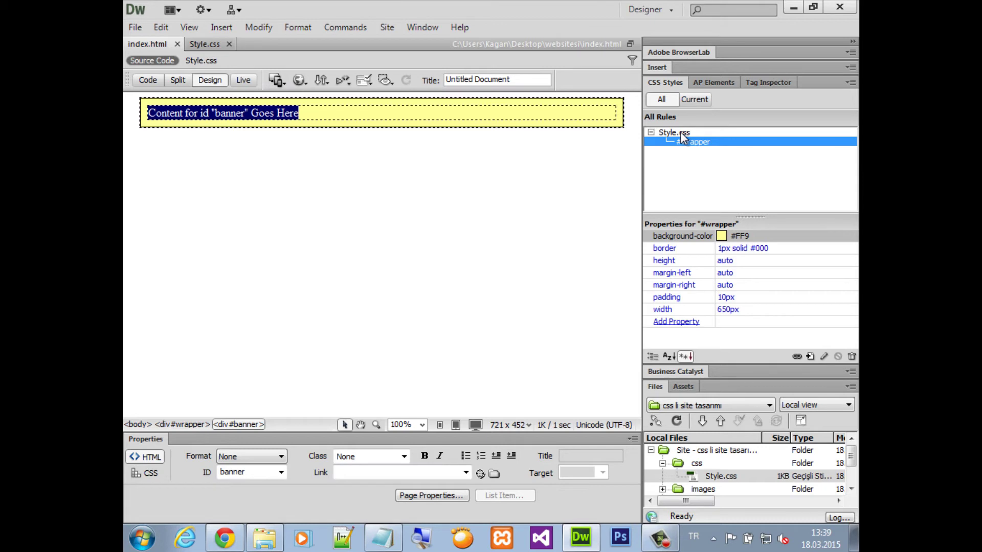
left_click(811, 357)
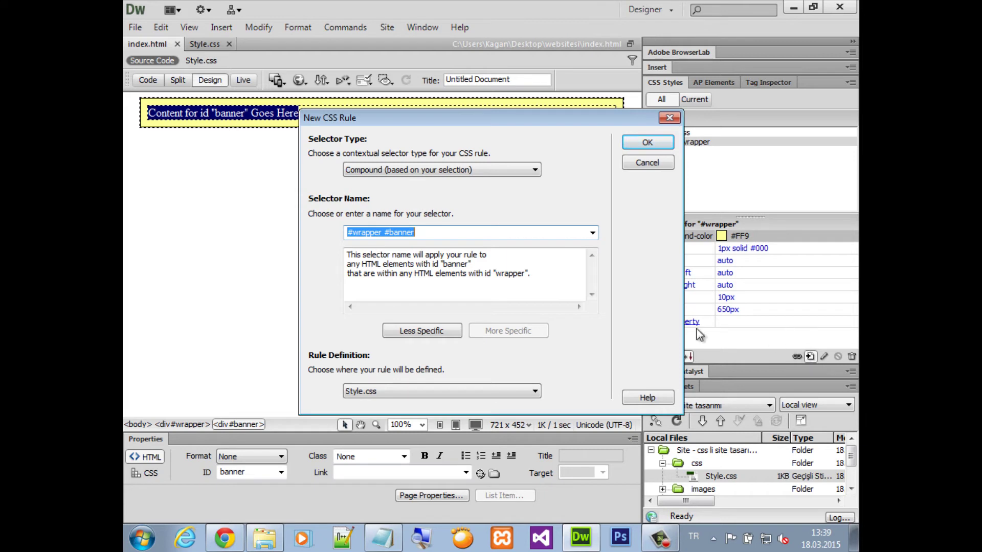
left_click(382, 232)
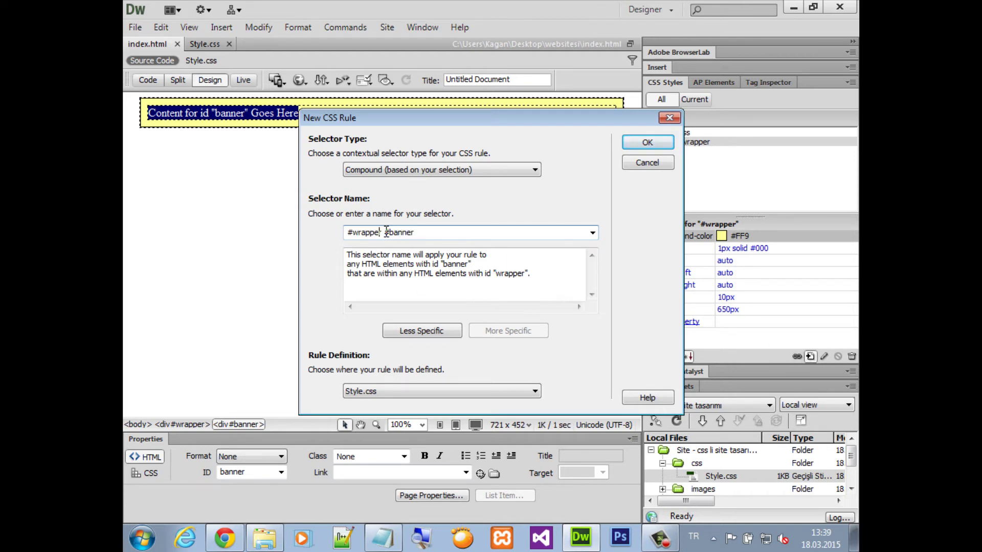
left_click_drag(385, 232, 225, 221)
key("BackSpace")
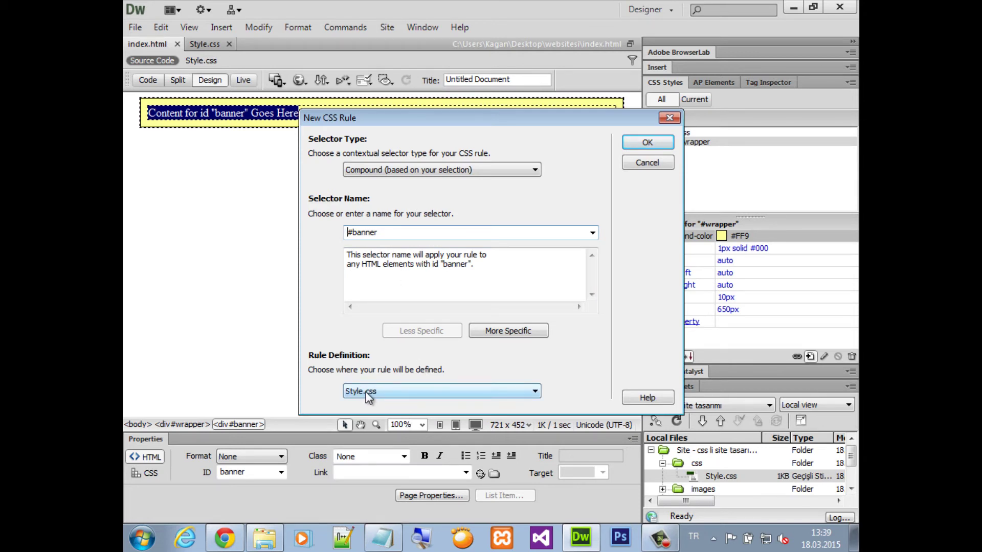
left_click(647, 144)
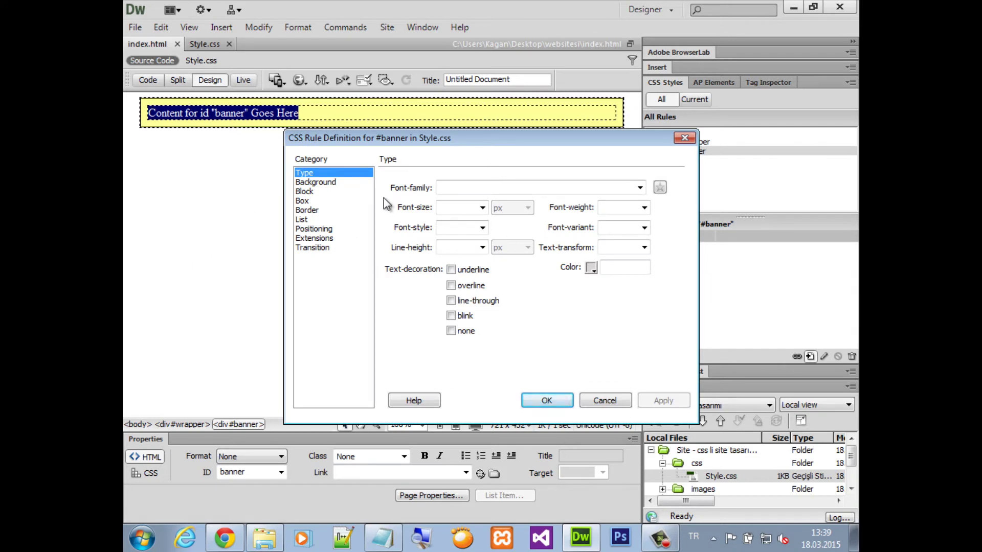
Step: Set the background colour of the #banner rule to dark blue #009
left_click_drag(374, 140, 280, 148)
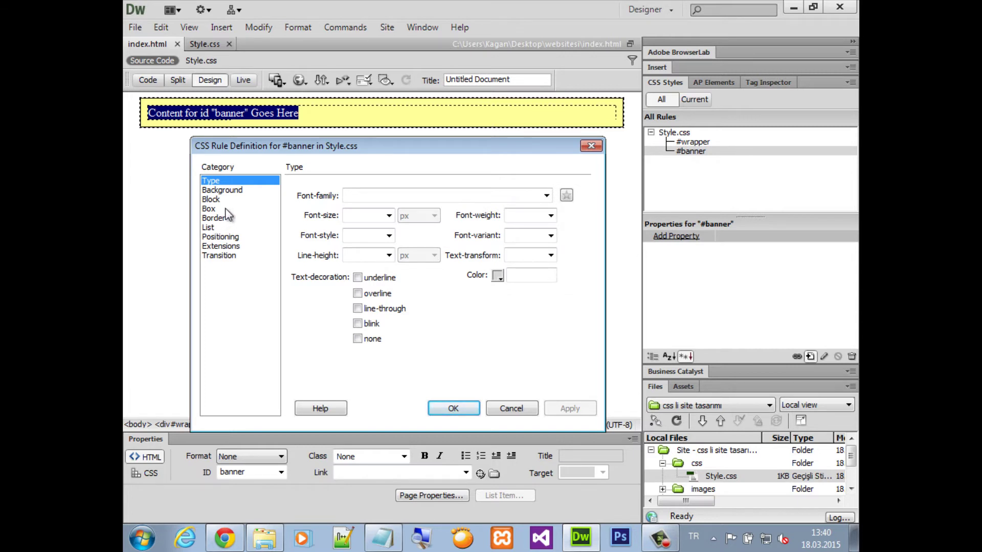
left_click(233, 191)
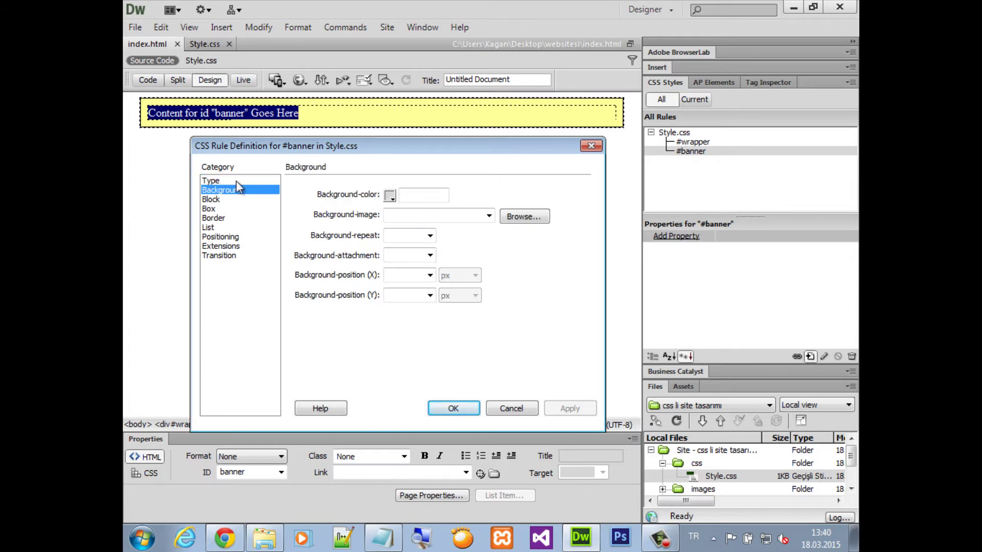
left_click(390, 195)
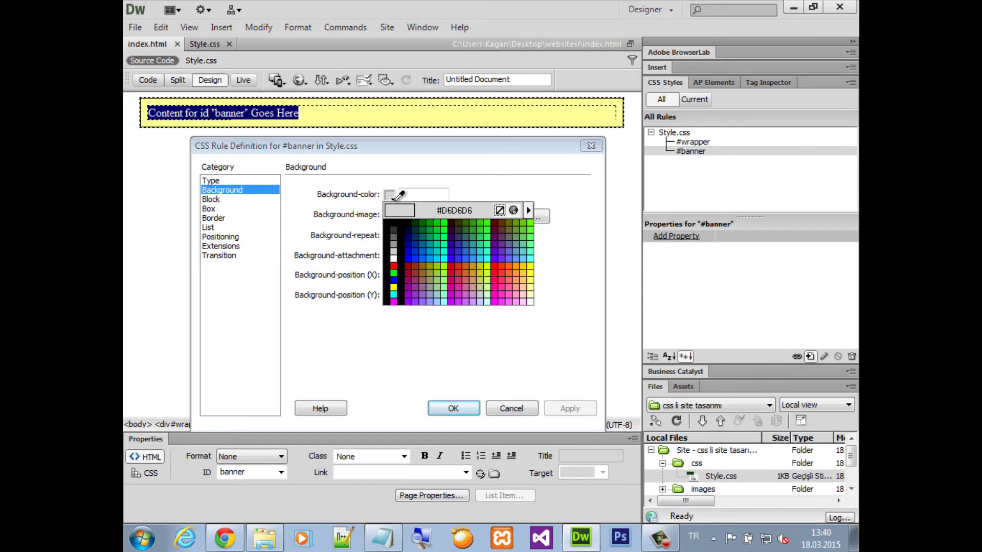
left_click(407, 245)
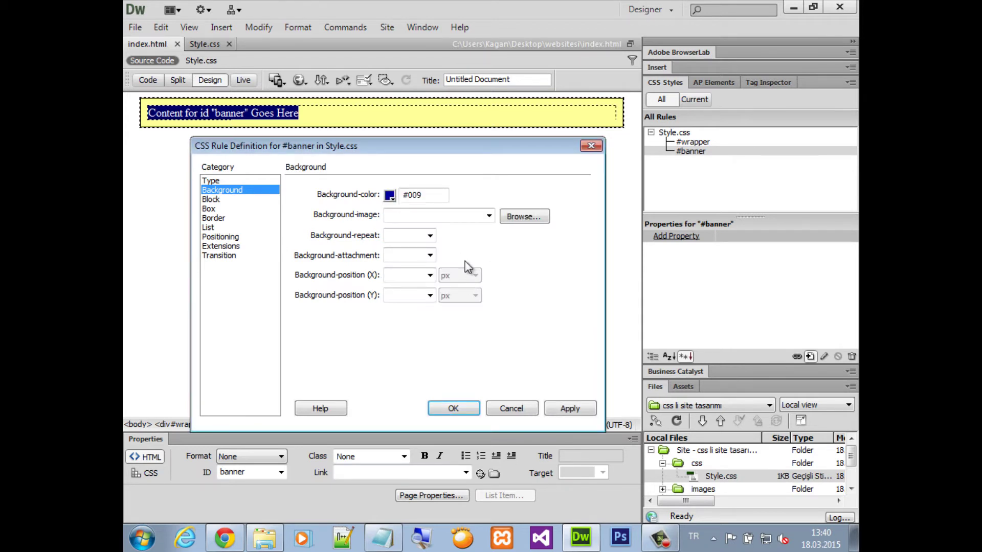
Step: Set the #banner rule's box width to 650 px and its height to 50 px
left_click(212, 200)
left_click(210, 210)
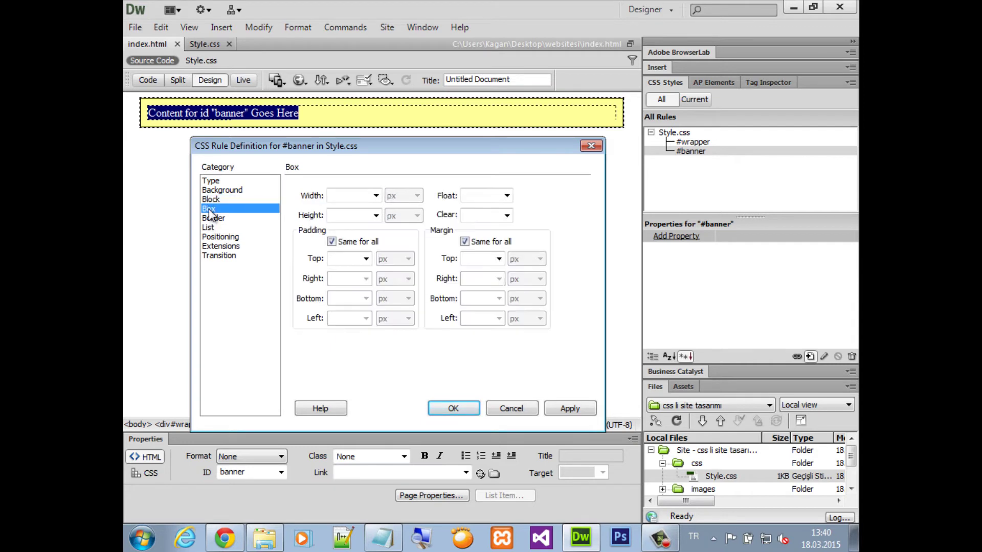
left_click(352, 198)
type("650")
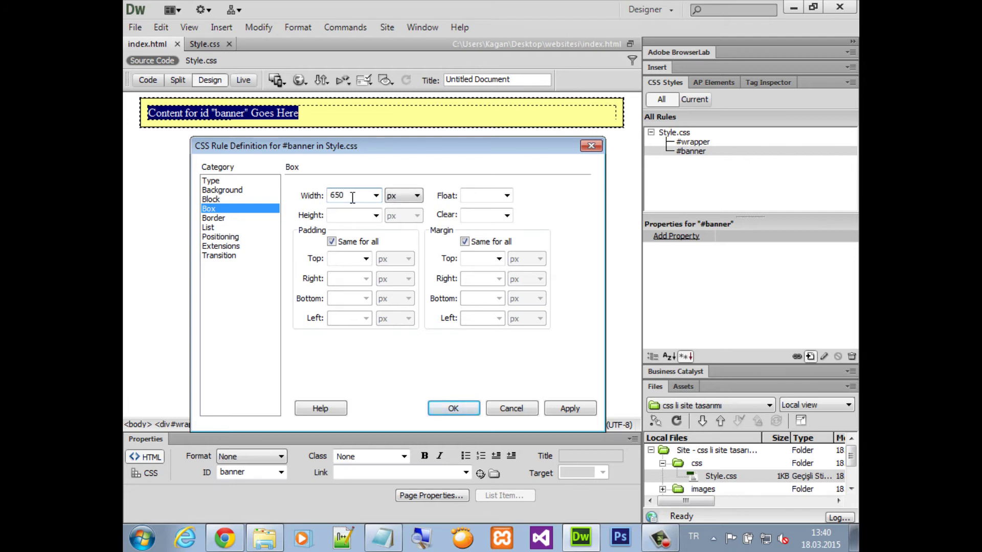
left_click(353, 214)
type("50")
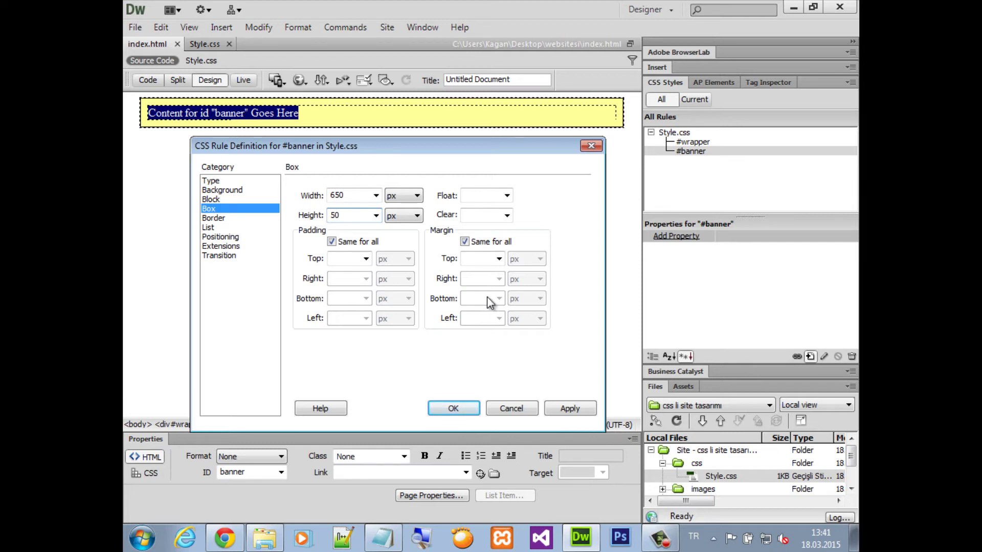
Step: Look through the remaining property categories of the #banner rule and confirm the rule definition
left_click(215, 219)
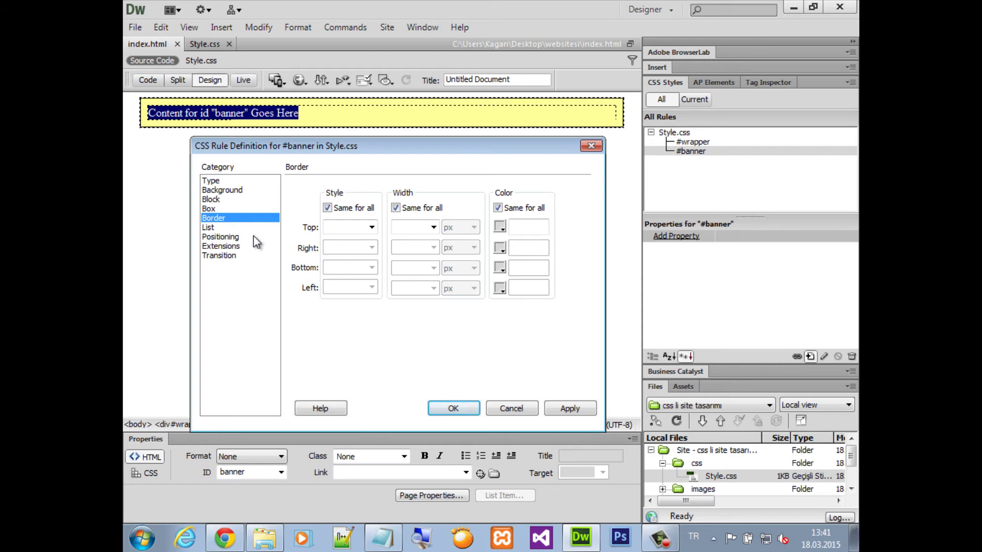
left_click(215, 227)
left_click(214, 237)
left_click(212, 247)
left_click(221, 256)
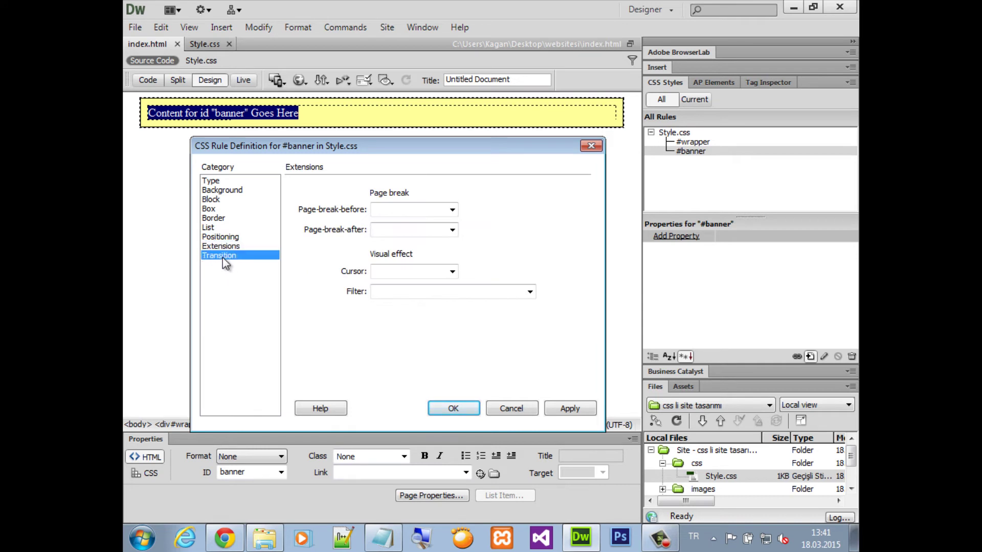
left_click(222, 190)
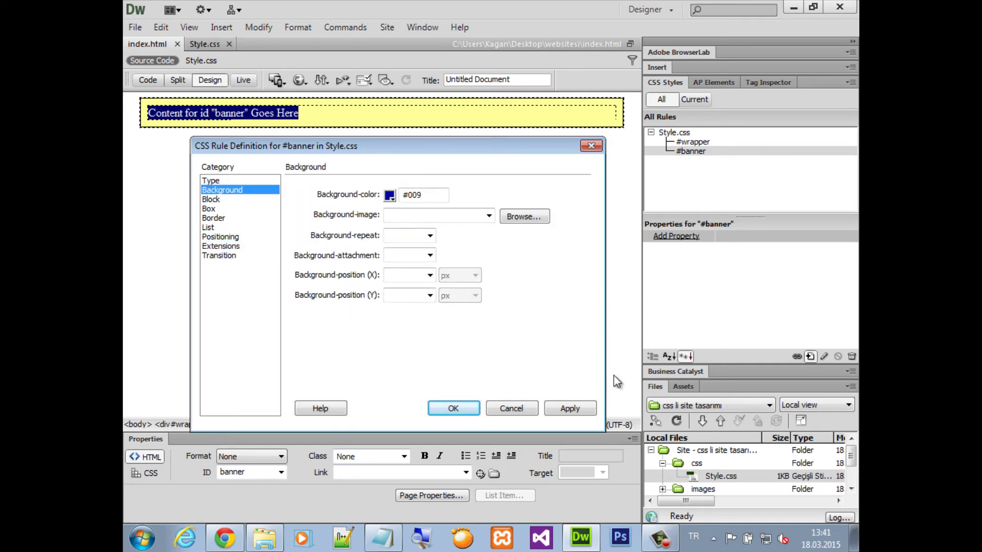
left_click(448, 407)
left_click(333, 111)
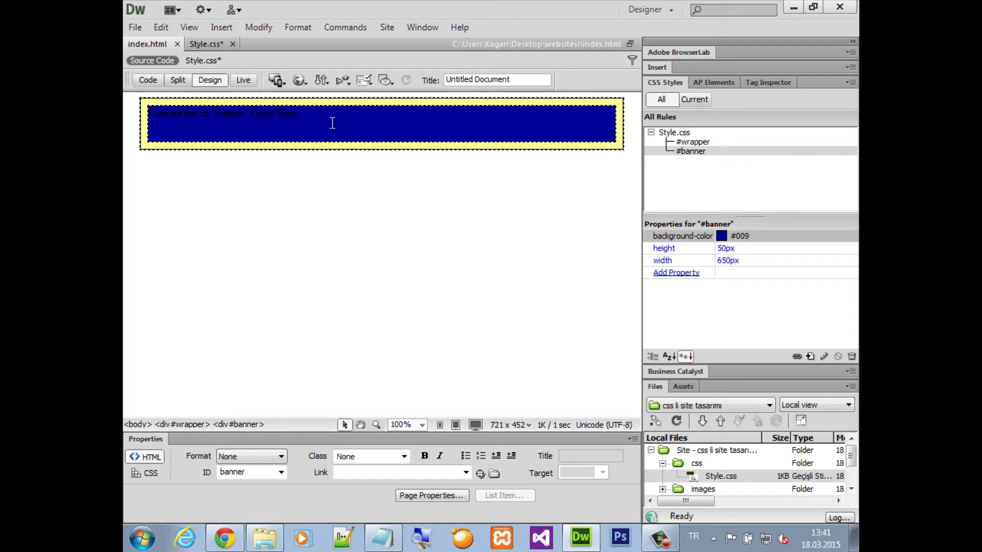
Step: Reopen the #banner rule definition and set its box height to 100 px
double_click(688, 152)
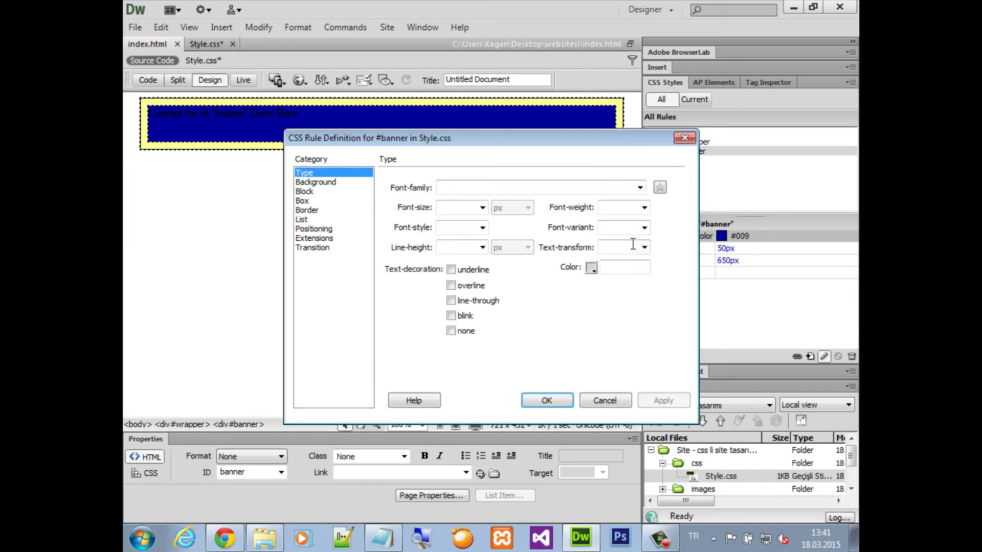
left_click(319, 192)
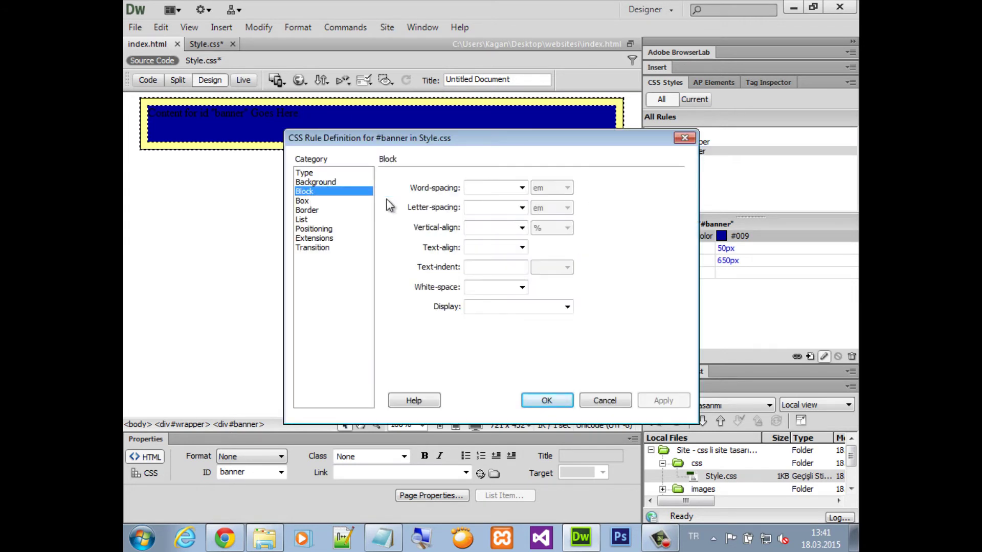
left_click(326, 201)
double_click(431, 207)
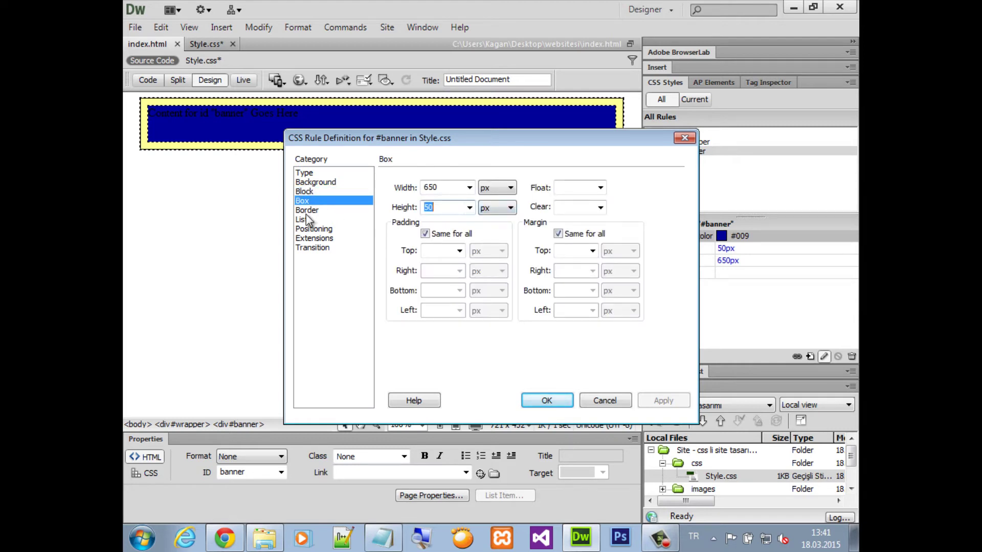
type("100")
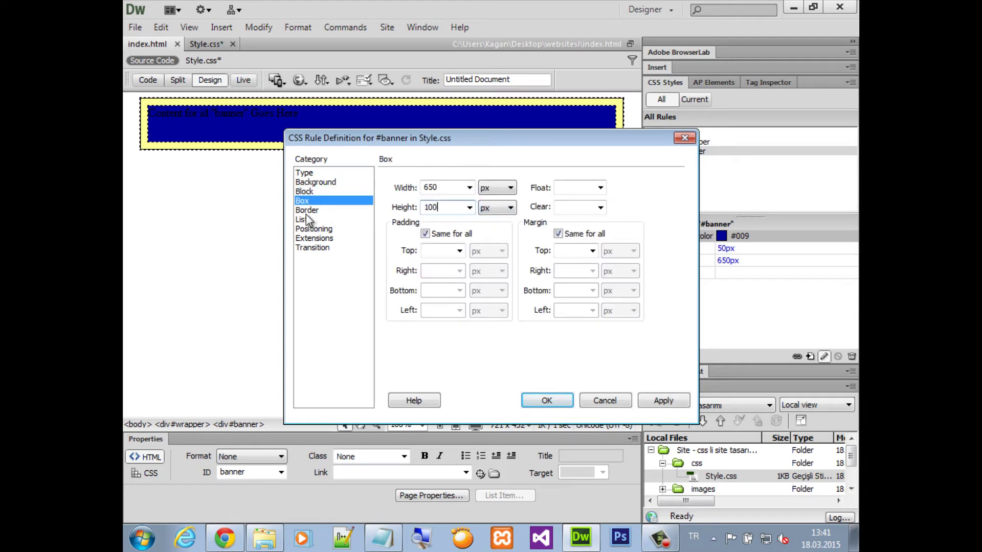
left_click(540, 394)
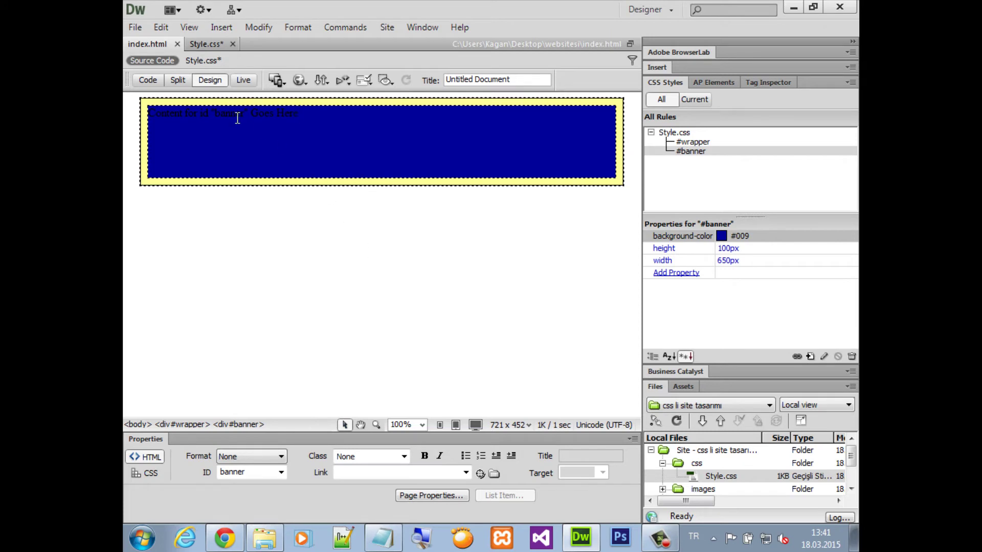
Step: Delete the placeholder text from the banner div and save index.html
left_click_drag(305, 113, 147, 114)
key("Delete")
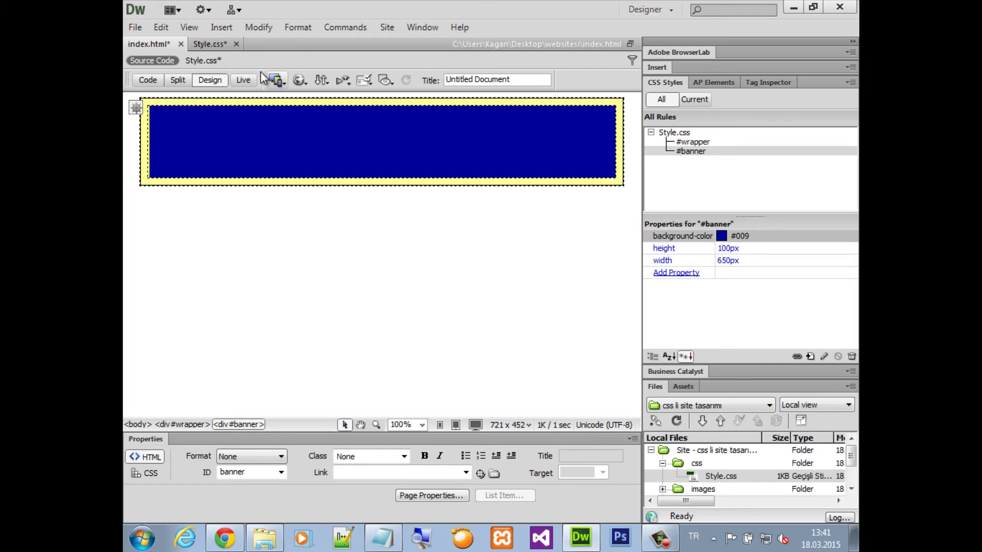
Step: Save Style.css, review the code of its #banner rule and return to index.html
left_click(201, 44)
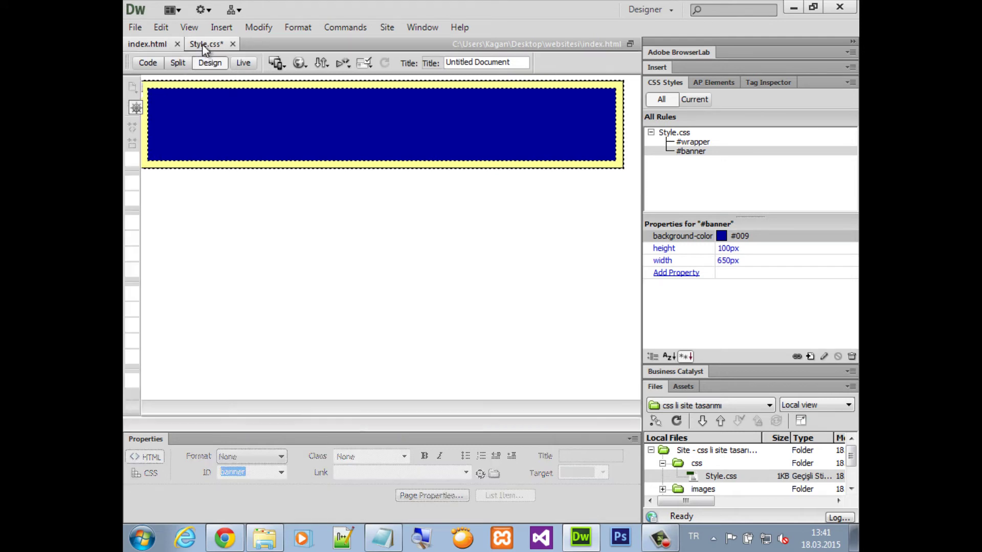
left_click(267, 278)
left_click_drag(248, 356, 188, 278)
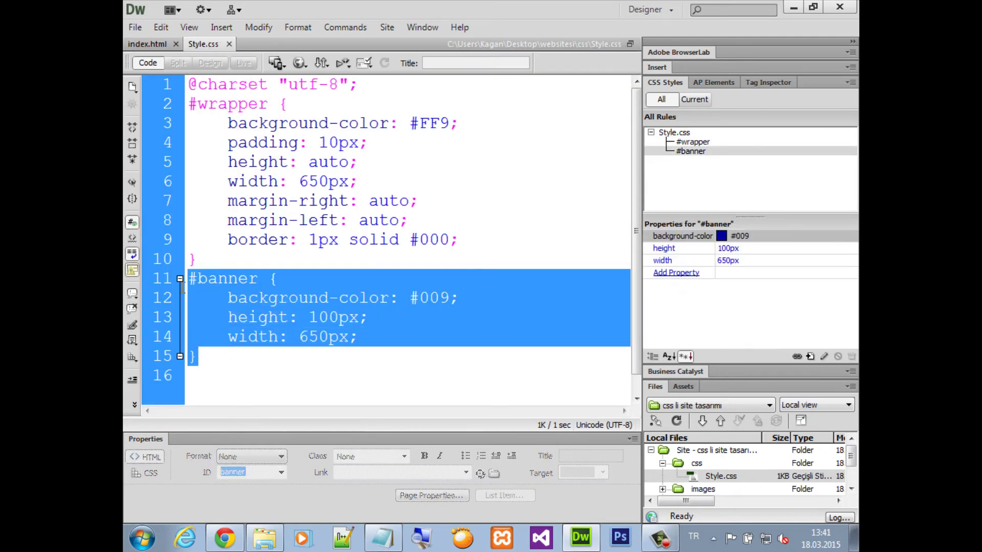
left_click(146, 44)
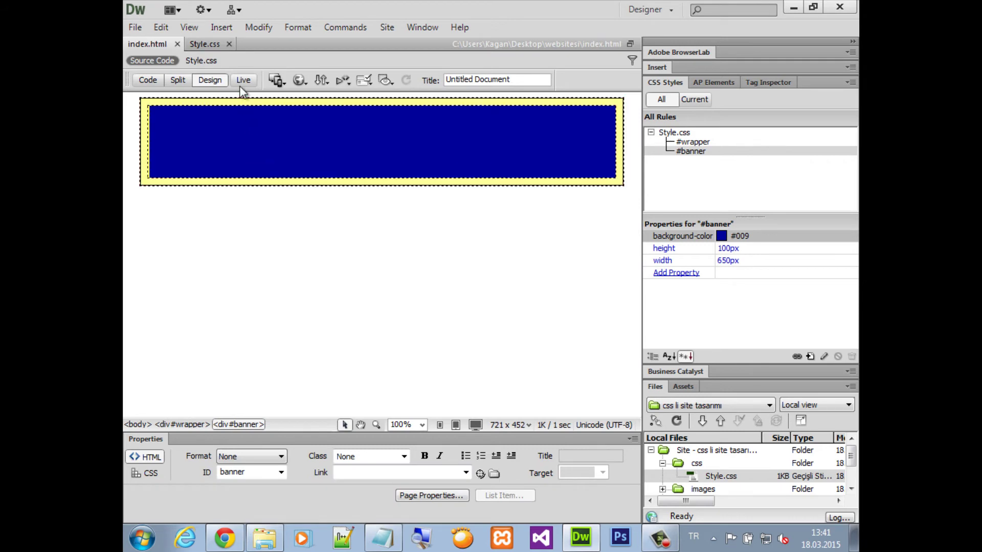
Step: Start inserting a new div tag, with its position set to after the banner div tag
left_click(223, 27)
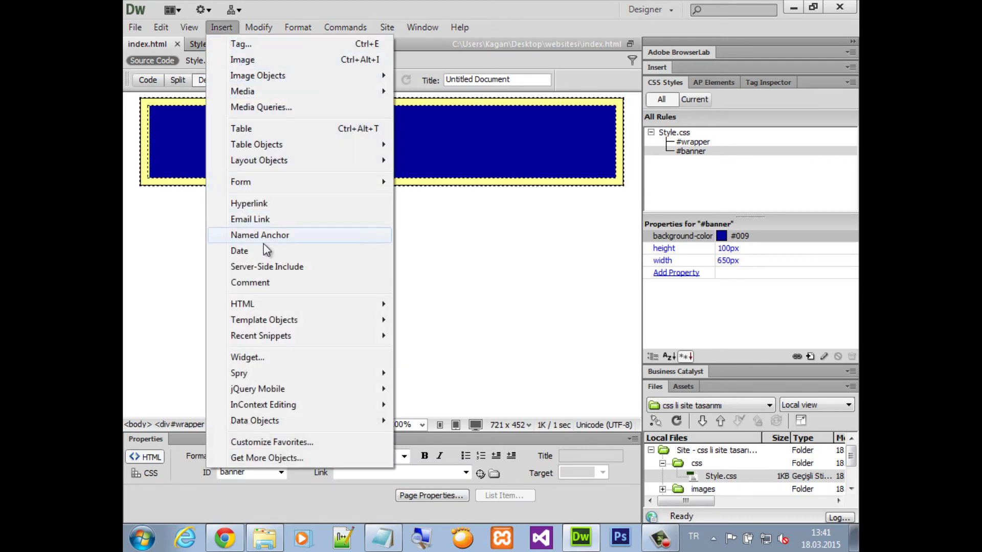
mouse_move(345, 160)
left_click(427, 159)
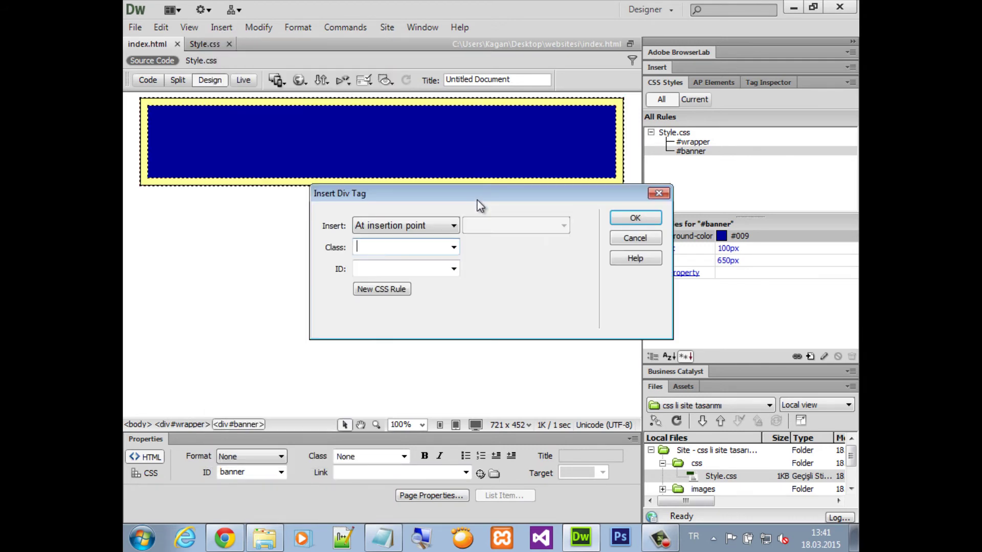
left_click(443, 229)
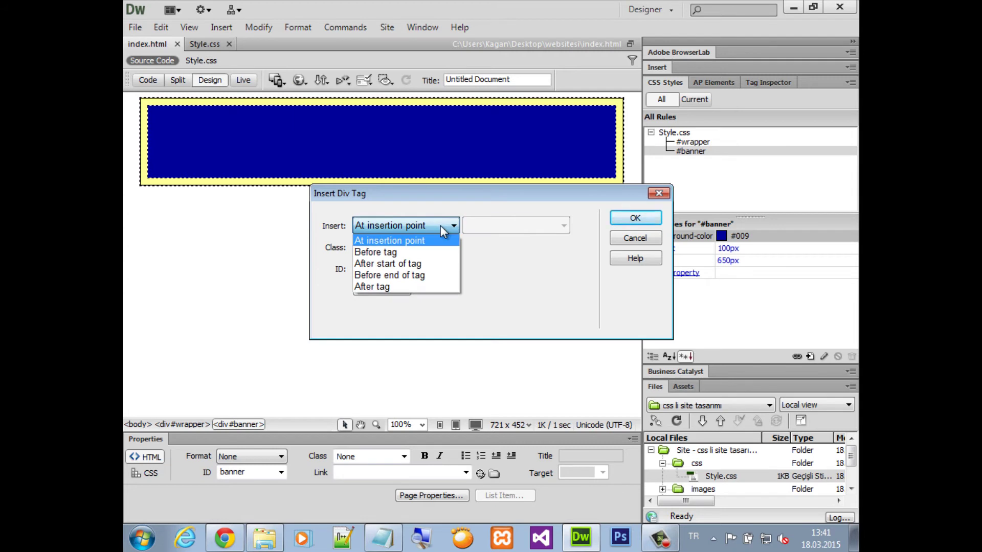
left_click(399, 286)
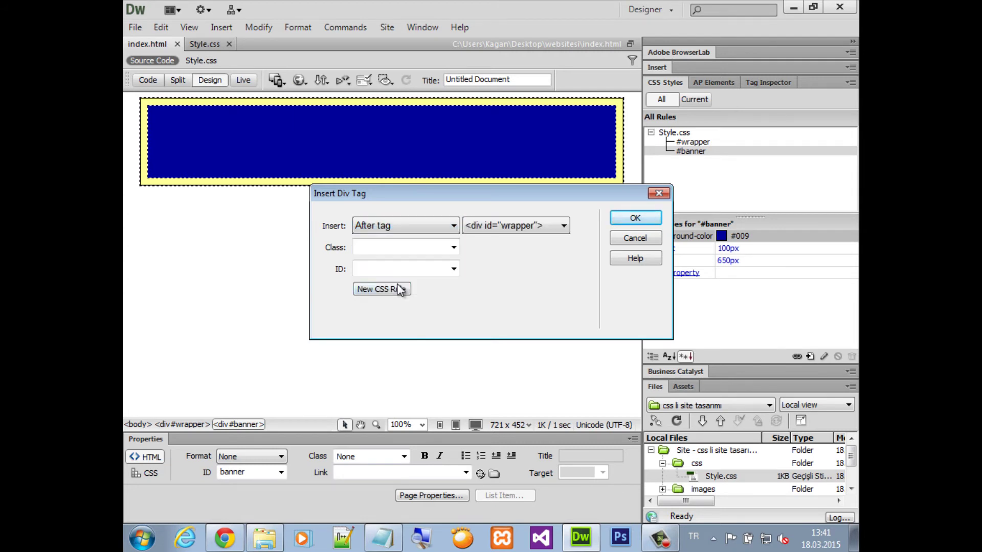
left_click(529, 224)
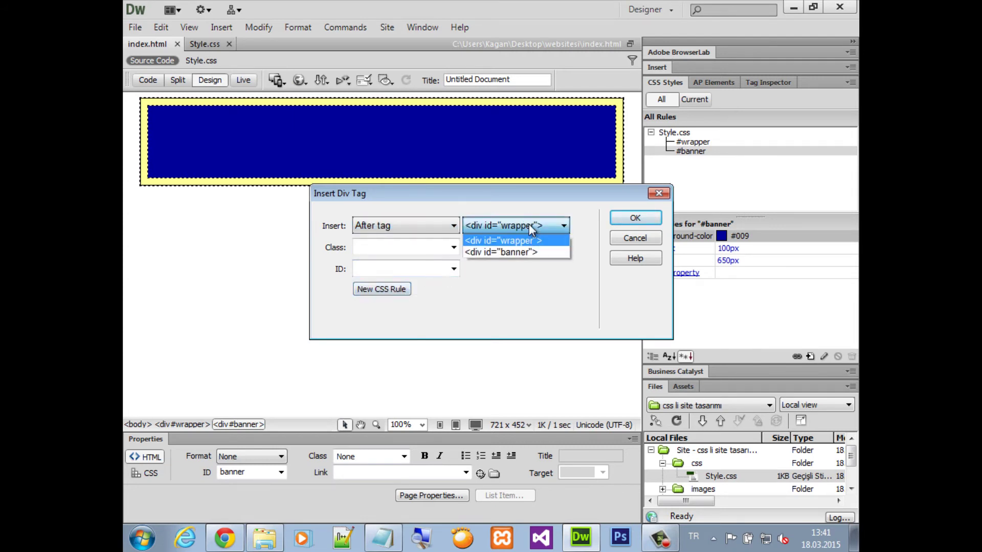
left_click(538, 252)
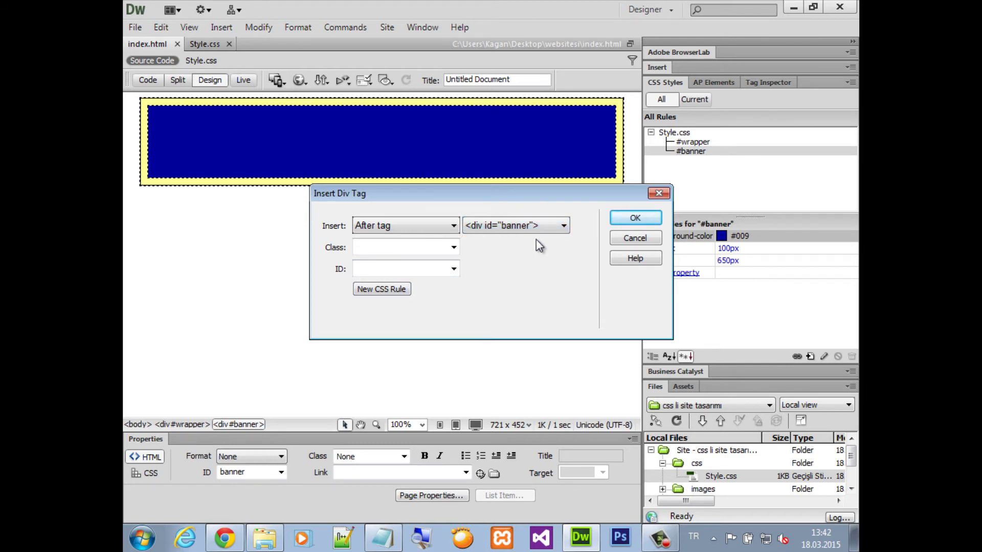
left_click(532, 229)
left_click(528, 240)
left_click(562, 226)
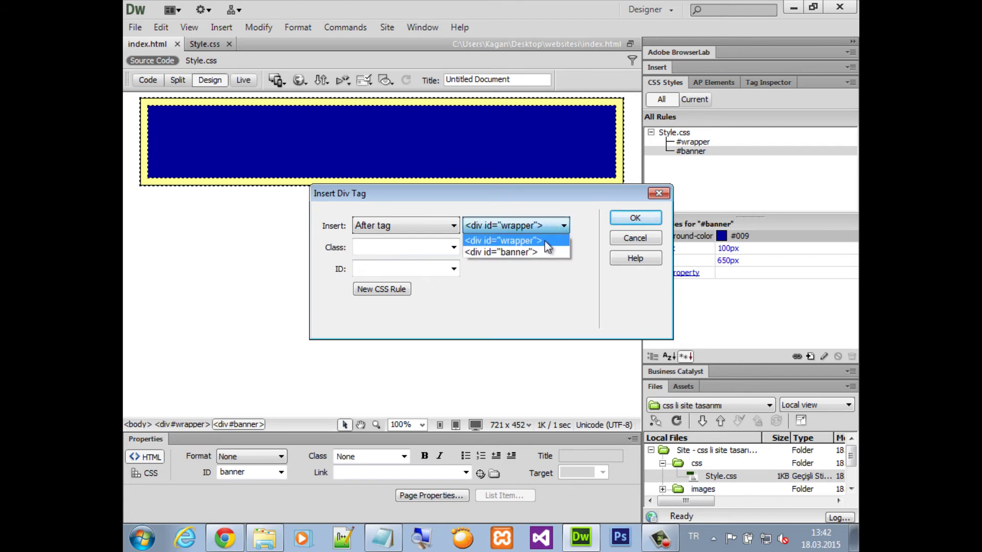
left_click(544, 254)
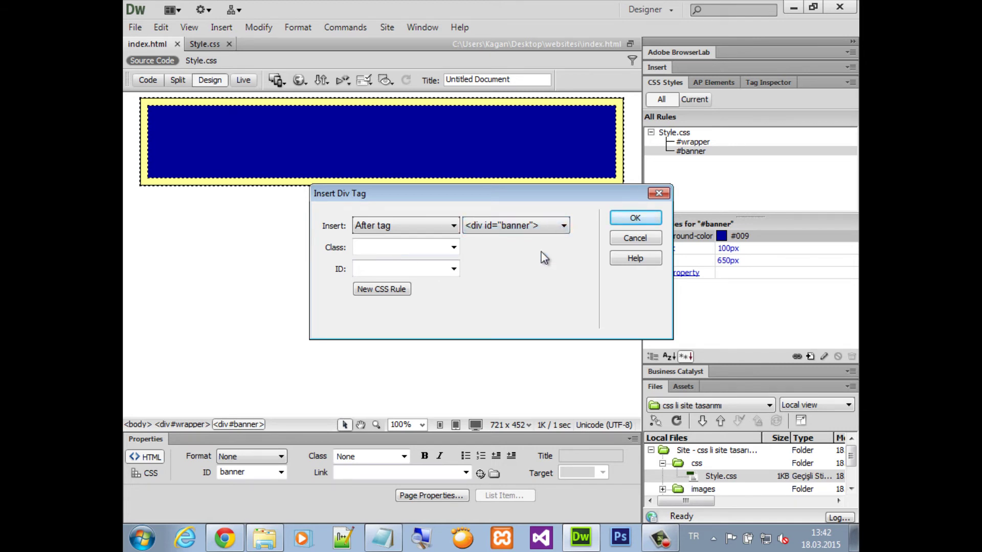
Step: Give the new div the ID content and create a #content CSS rule for it in Style.css
left_click(381, 271)
type("content")
left_click(400, 292)
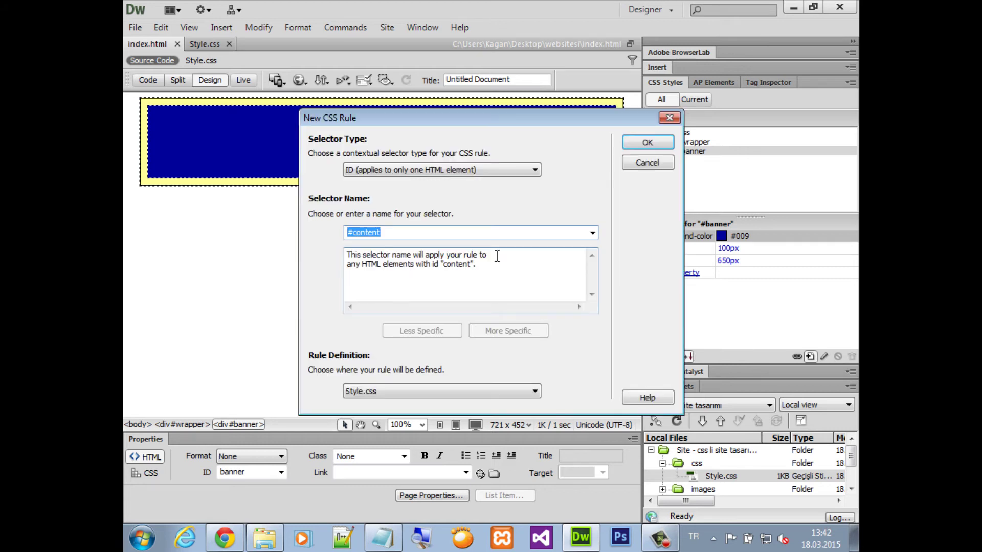
left_click(645, 144)
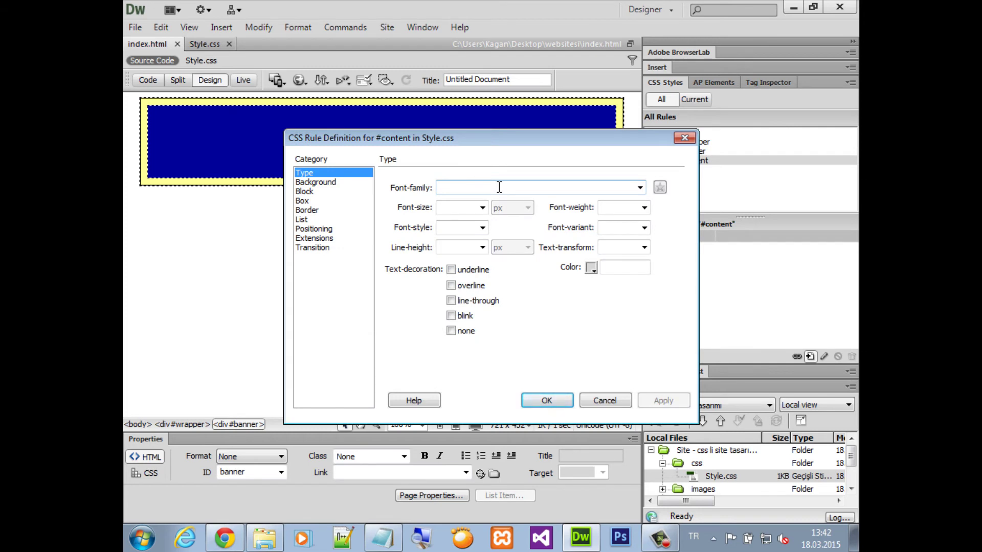
Step: Set the background colour of the #content rule to red #F00
left_click(322, 183)
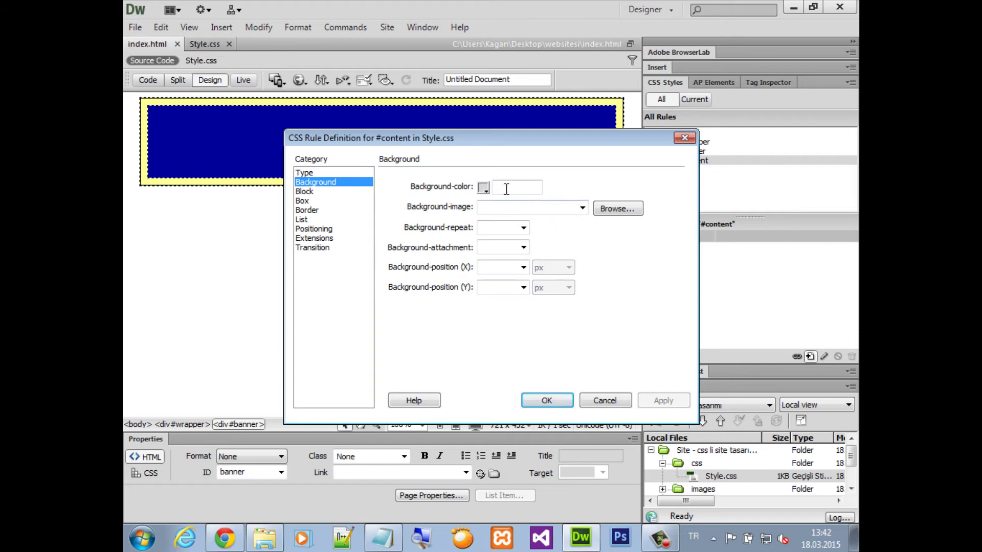
left_click(484, 188)
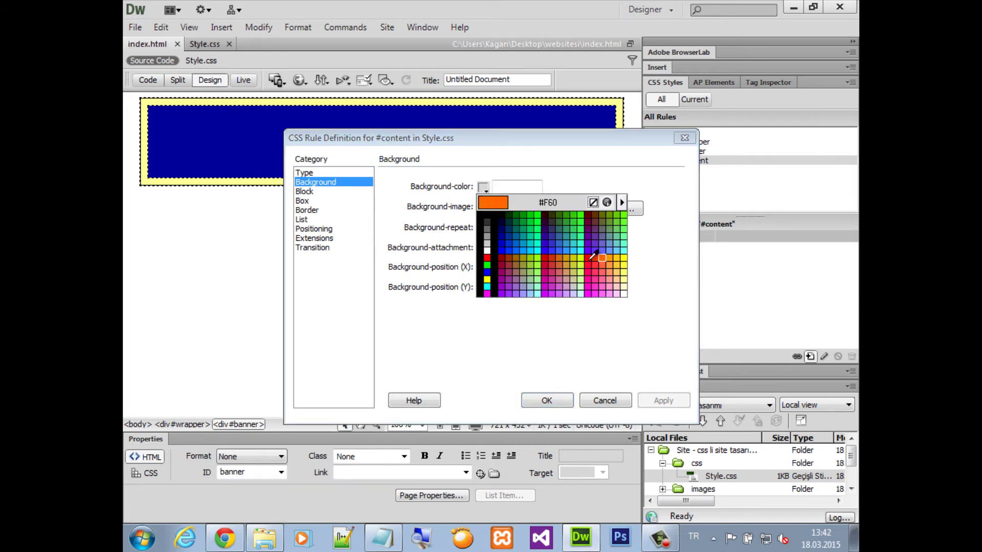
left_click(487, 258)
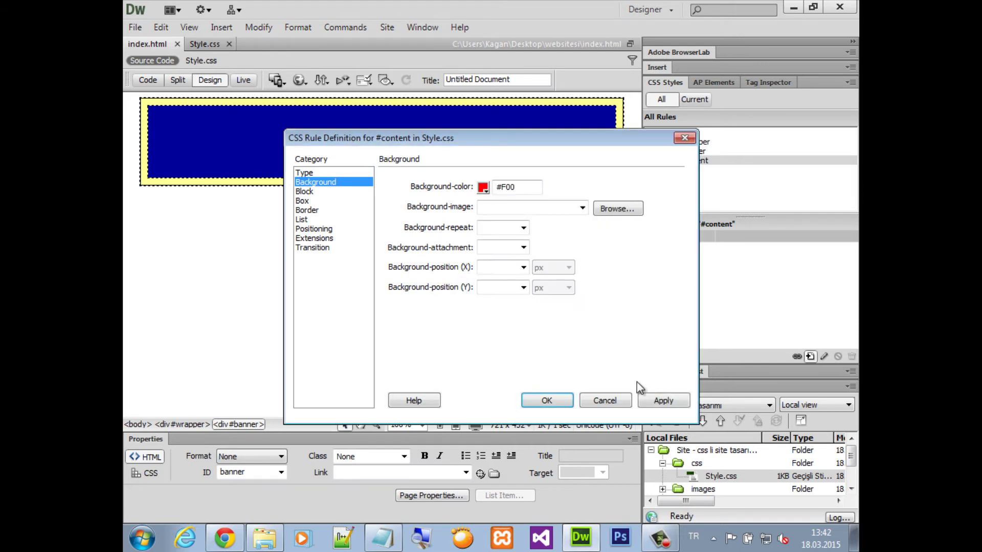
Step: Set the #content rule's box width to 650 px and height to 350 px, and confirm the rule definition
left_click(327, 201)
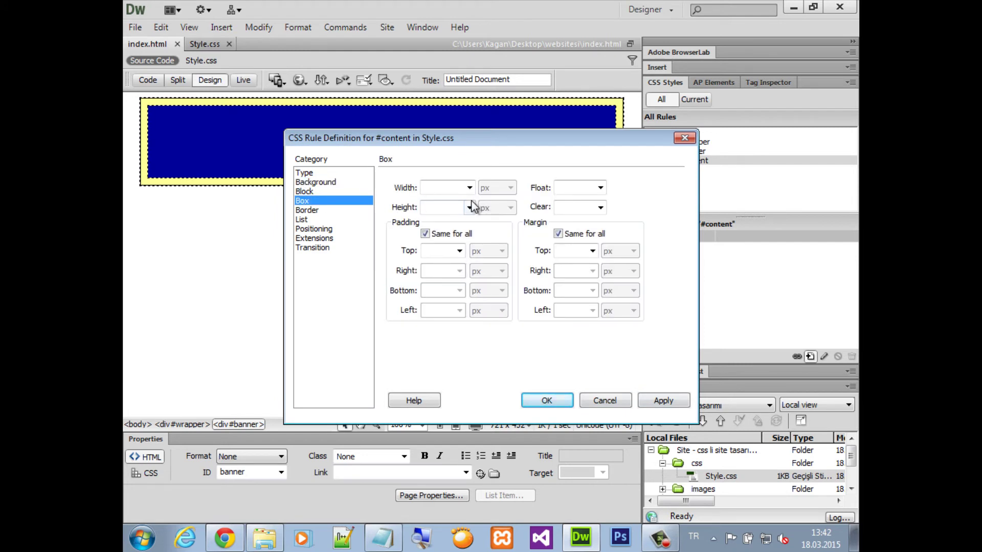
left_click(458, 190)
type("65")
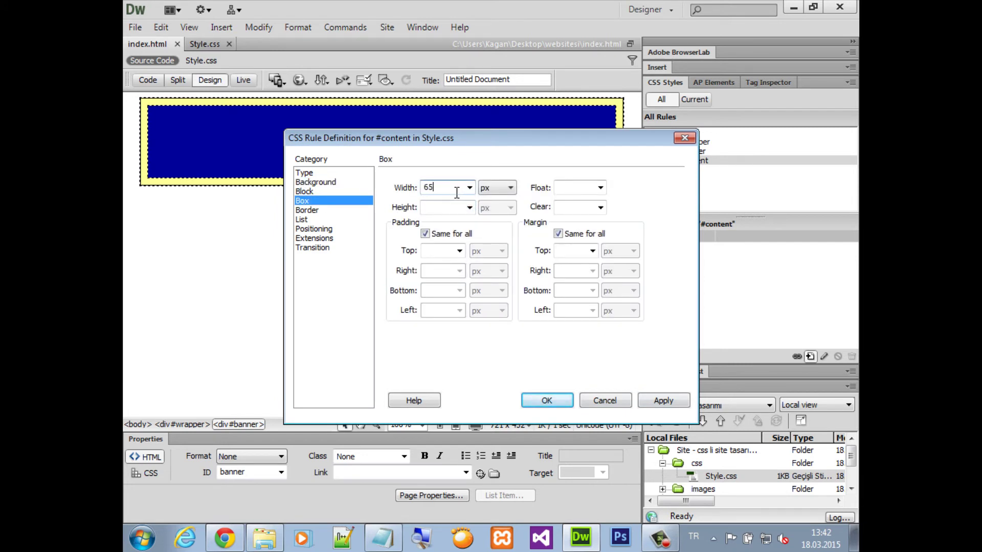
type("0")
left_click(448, 206)
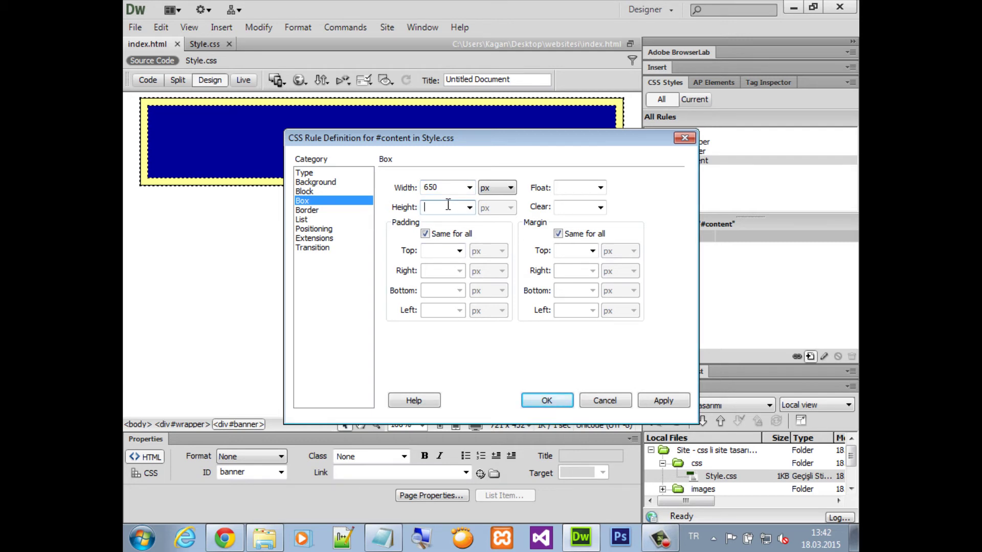
type("350")
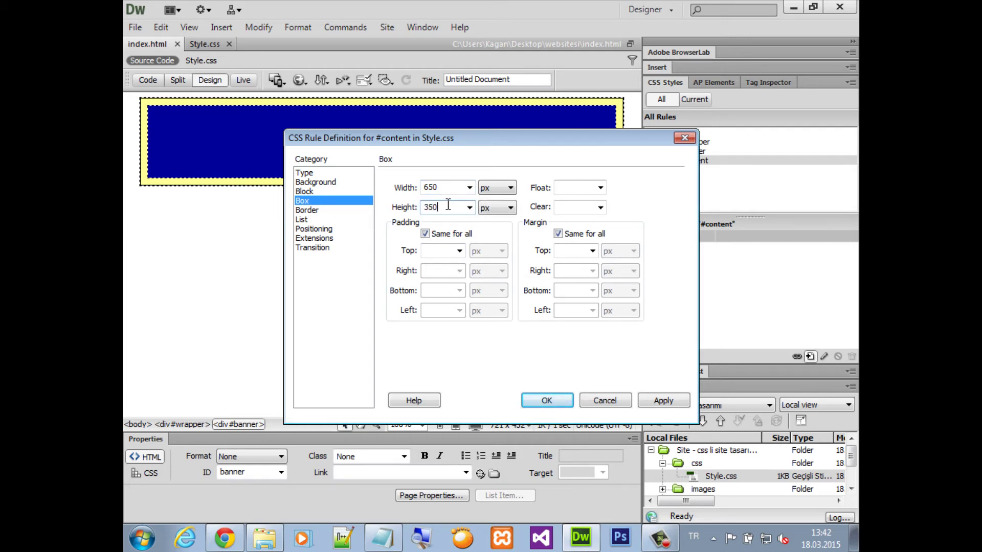
left_click(317, 210)
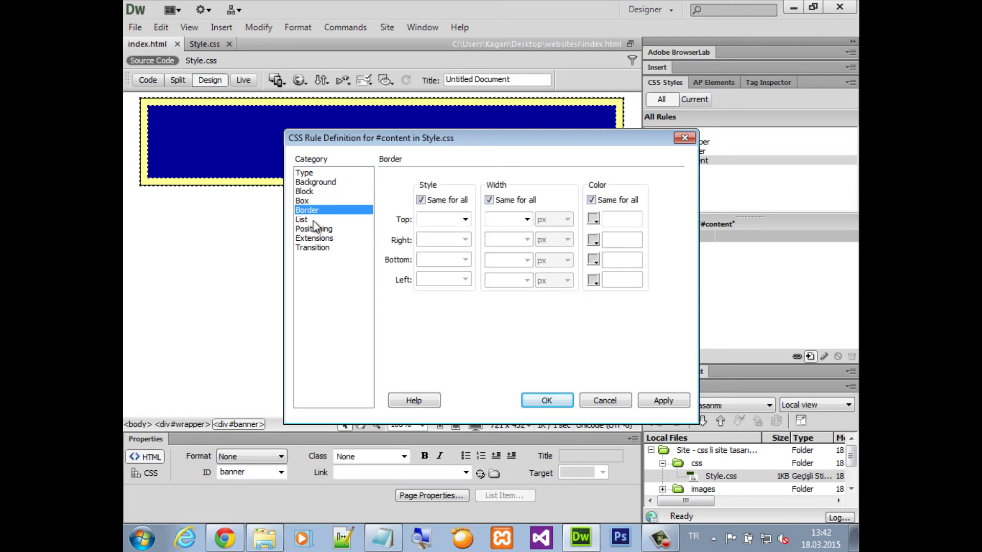
left_click(308, 219)
left_click(547, 400)
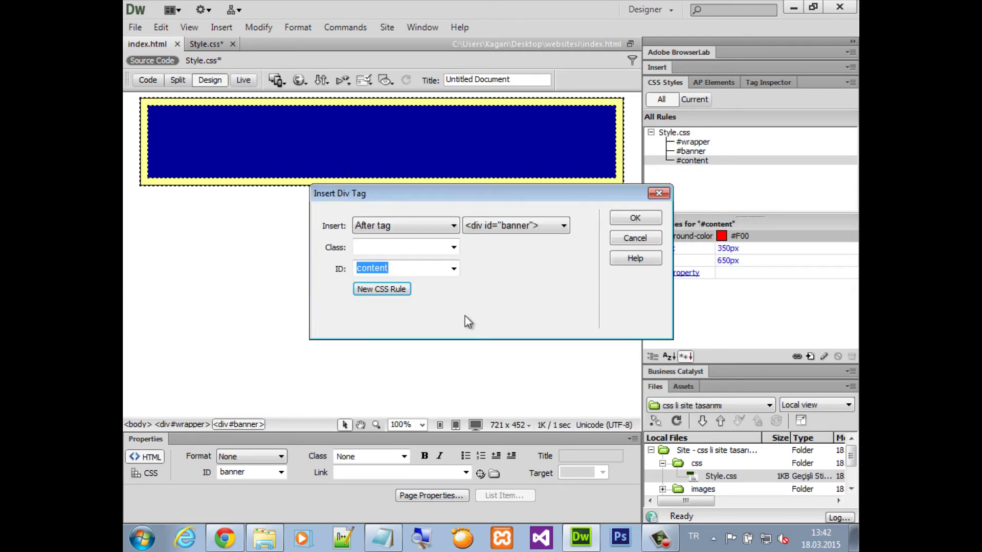
Step: Insert the content div after the banner div and check the saved page in Chrome
left_click(634, 218)
scroll(608, 224, "down", 2)
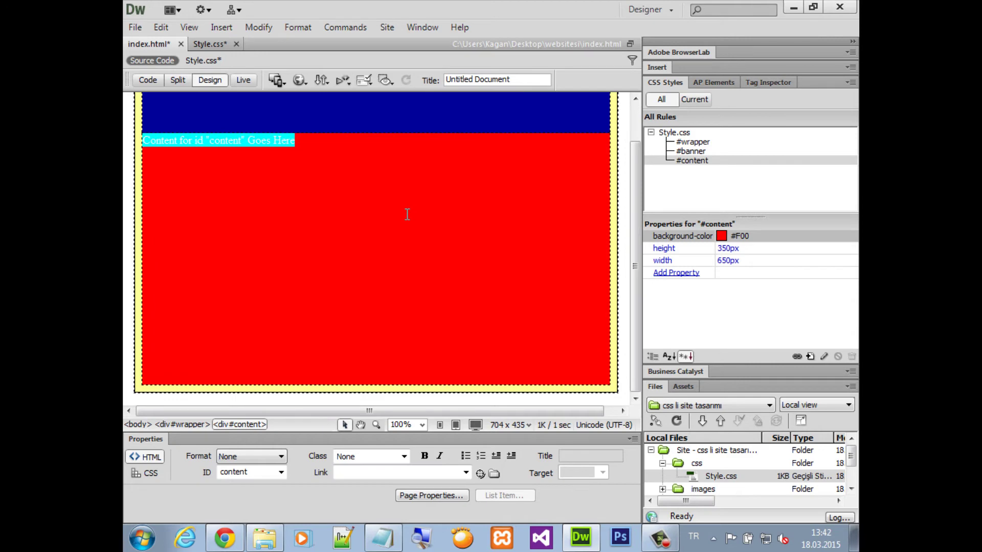
left_click(207, 44)
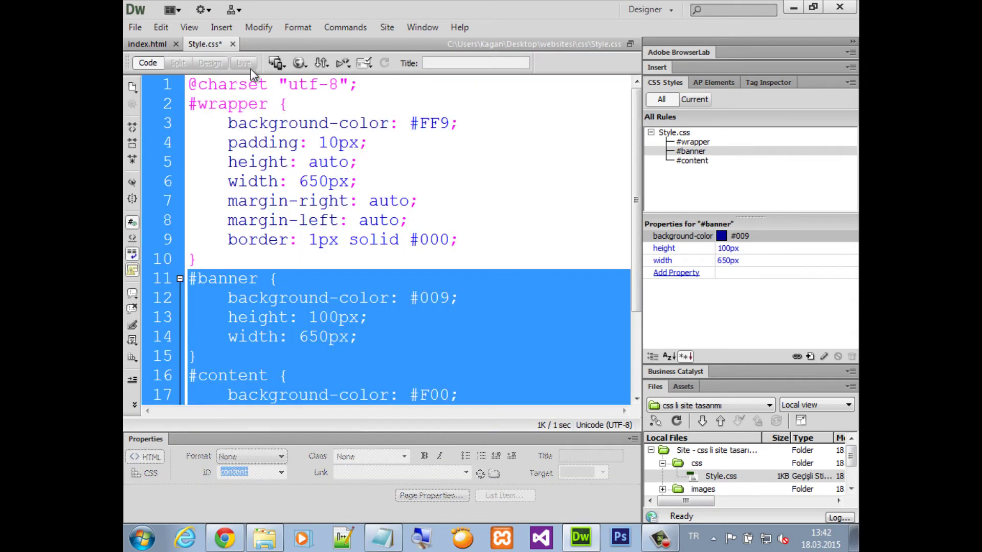
left_click(225, 537)
key("F5")
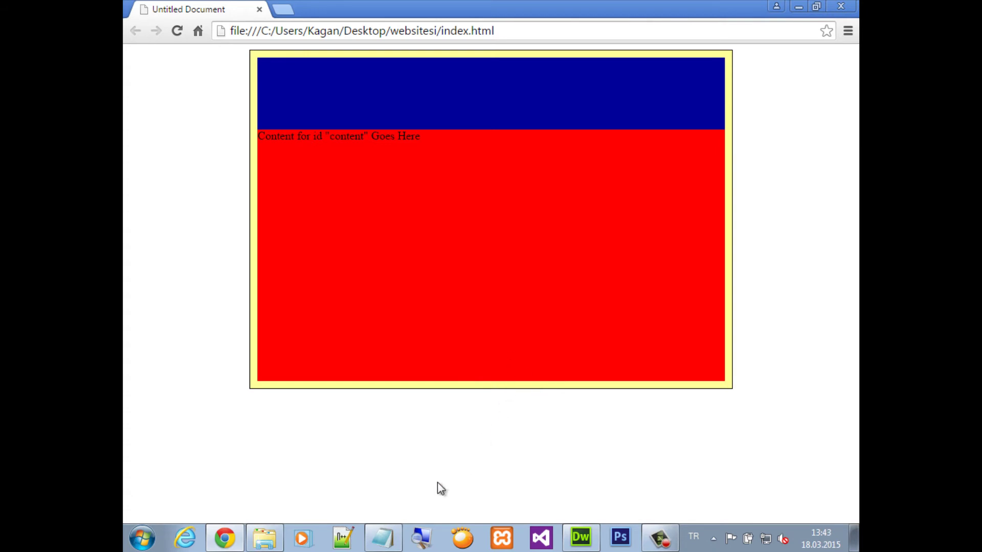
Step: Switch back to index.html in Dreamweaver and start inserting a div tag positioned after the start of the content div tag
left_click(579, 538)
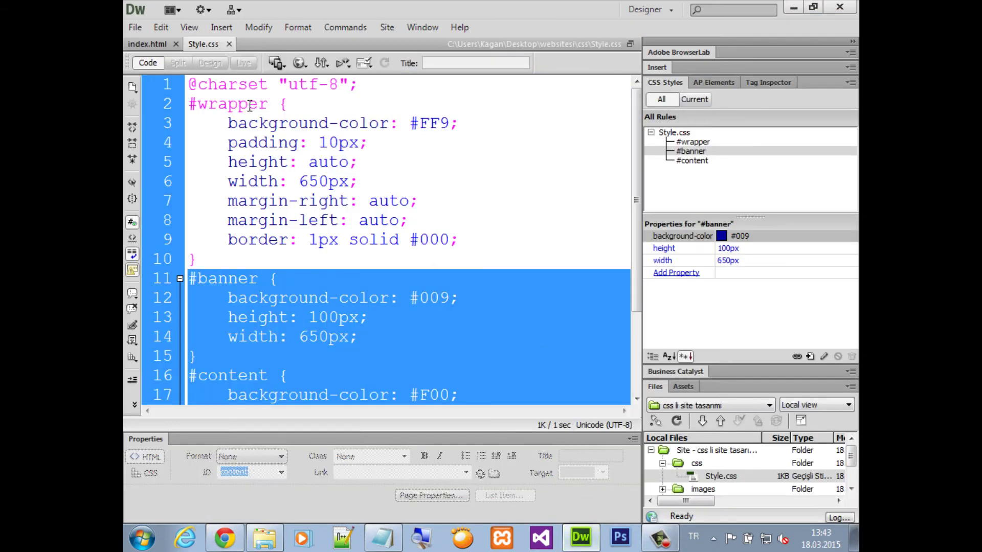
left_click(147, 44)
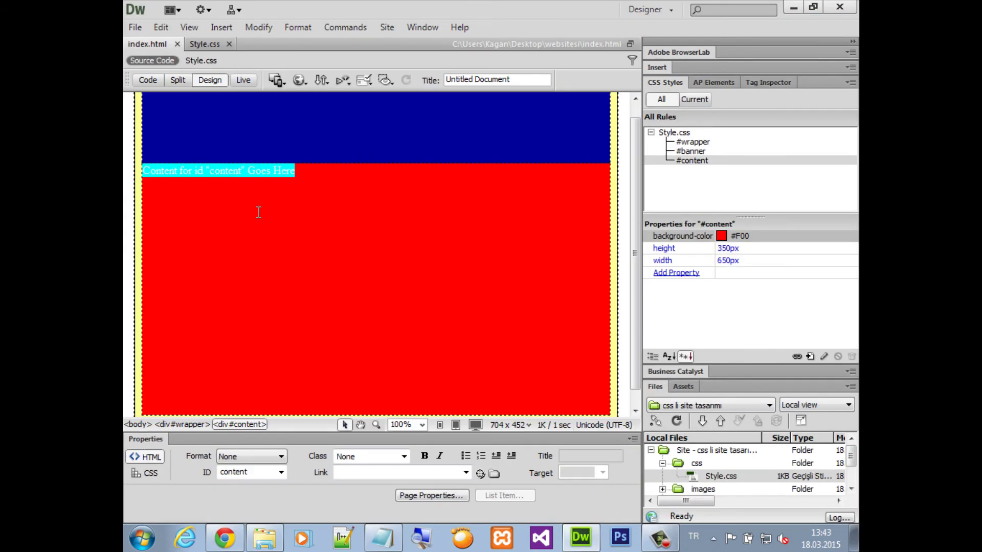
left_click(213, 30)
mouse_move(376, 162)
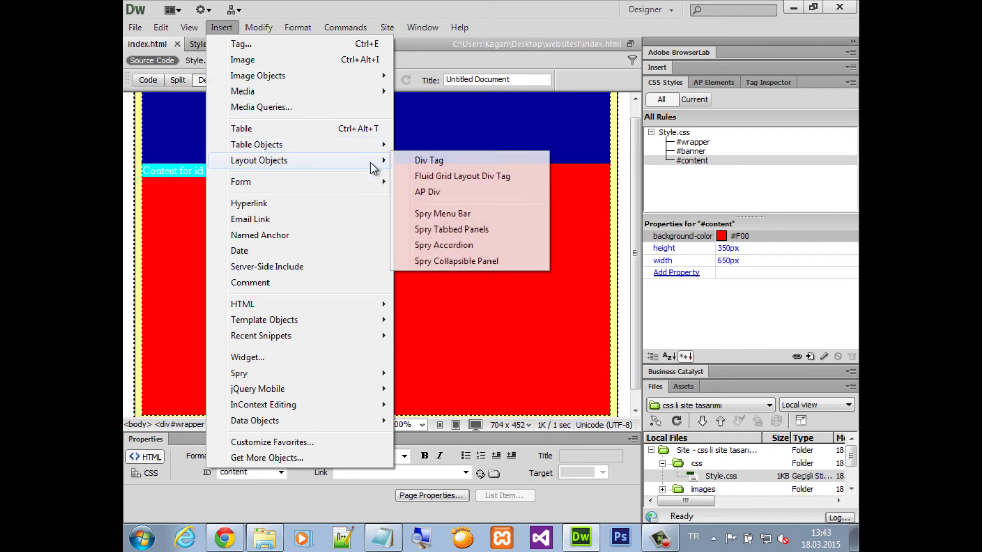
left_click(443, 160)
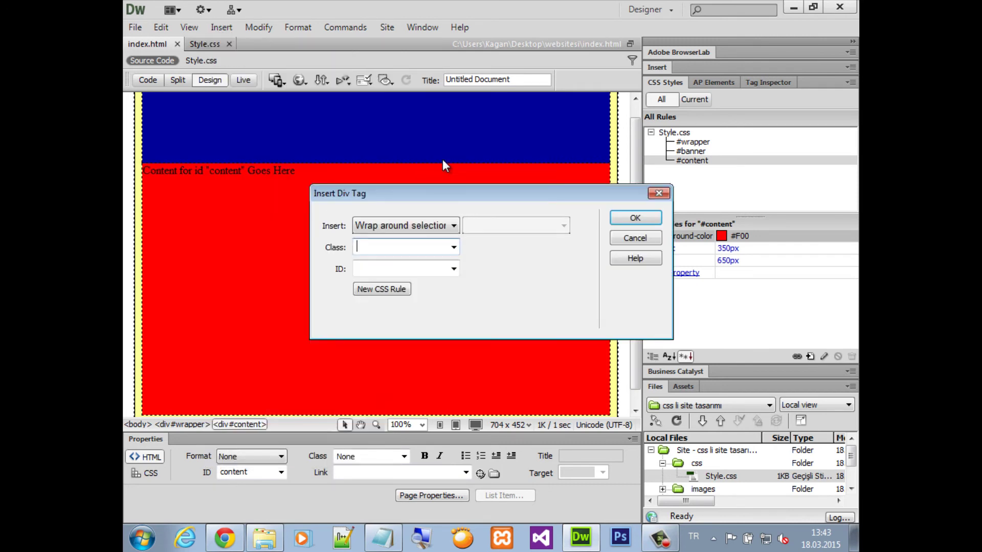
left_click(432, 228)
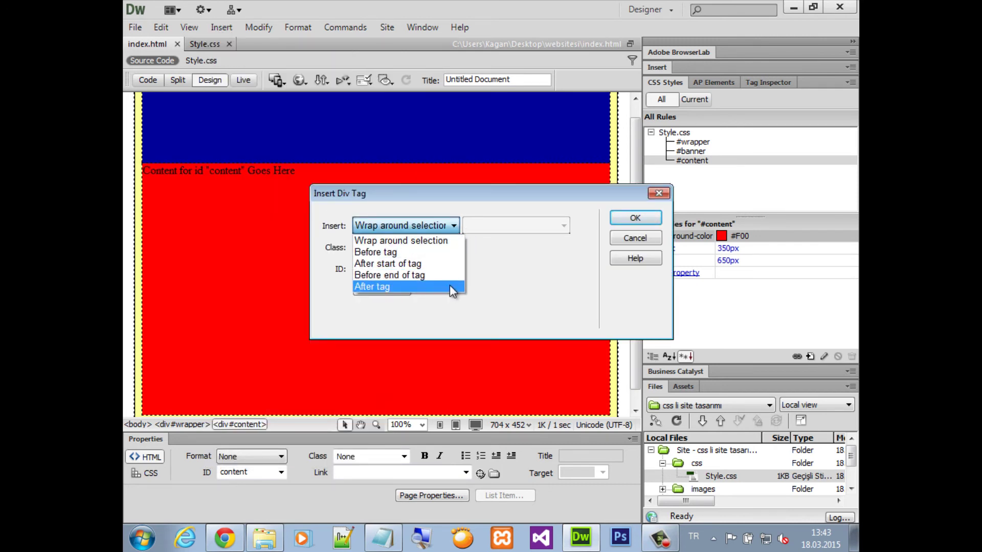
left_click(423, 267)
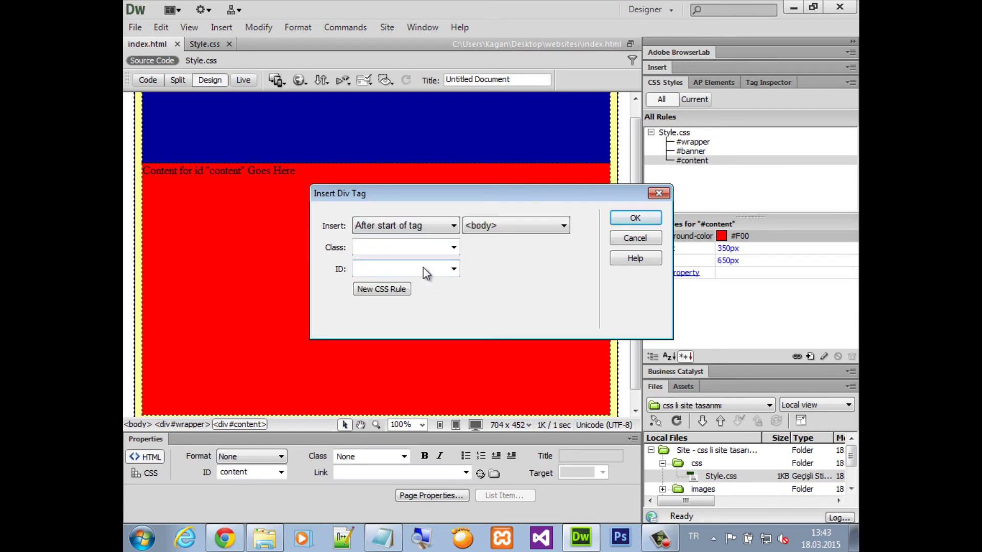
left_click(488, 225)
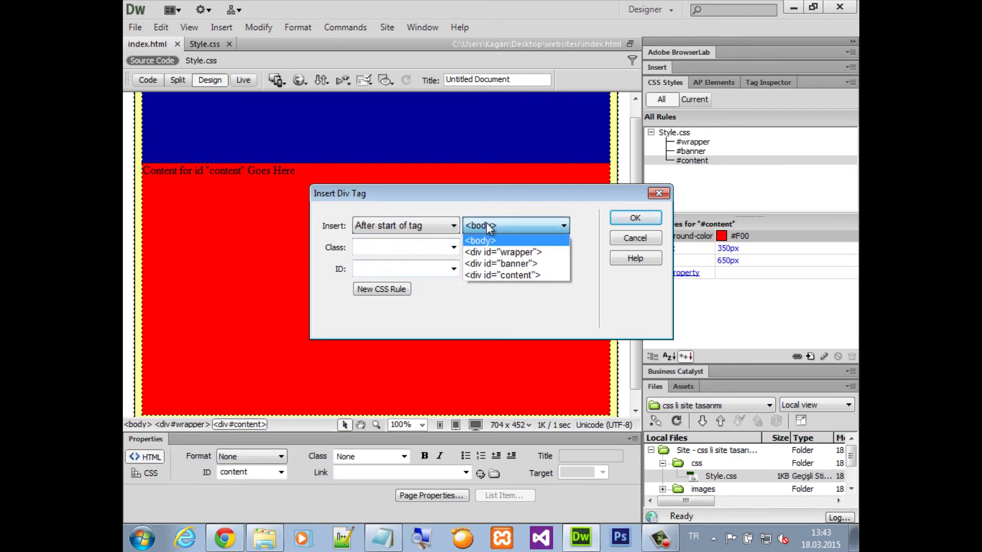
left_click(524, 277)
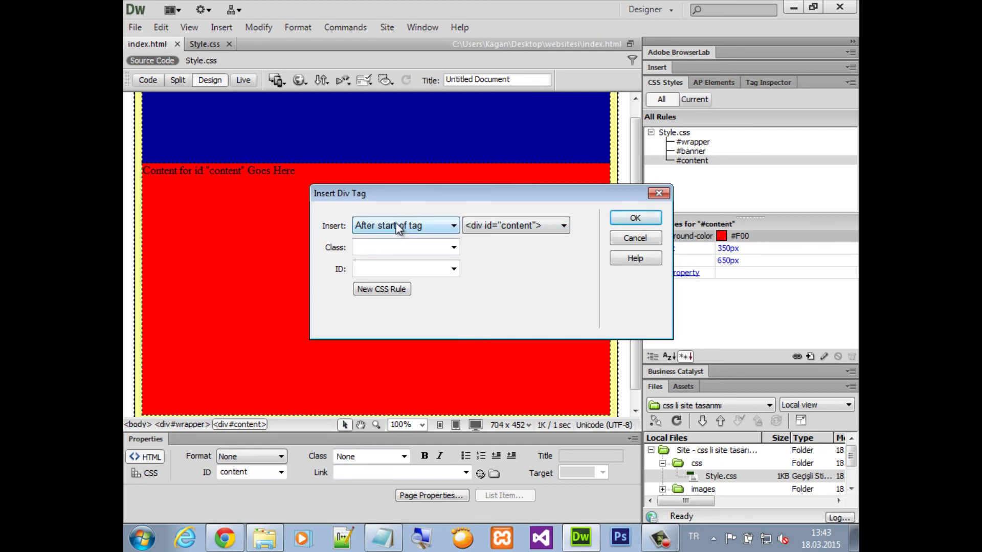
Step: Give the new div the ID menu and create a #menu CSS rule for it in Style.css
left_click(420, 270)
type("menu")
left_click(368, 290)
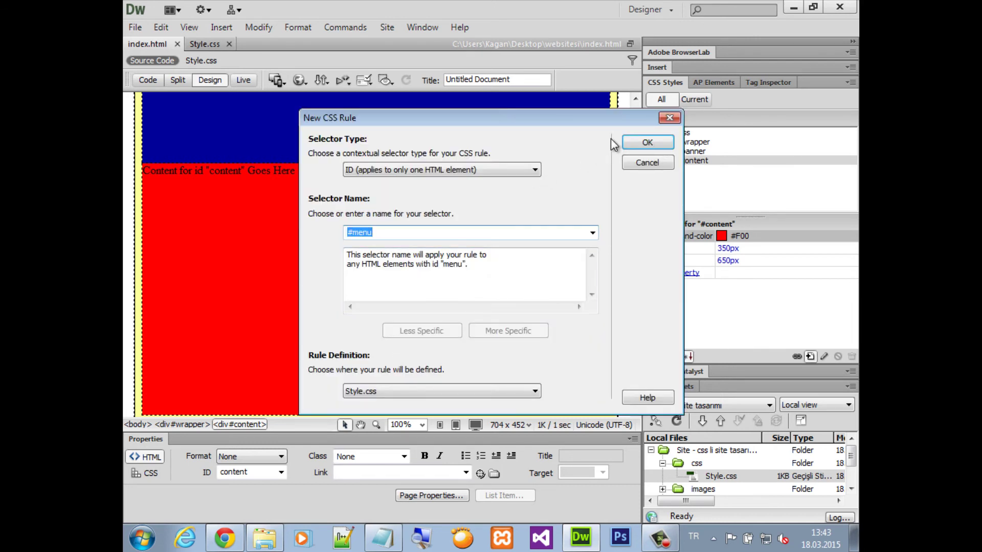
left_click(647, 142)
Step: Set the background colour of the #menu rule to white #FFF
left_click(320, 192)
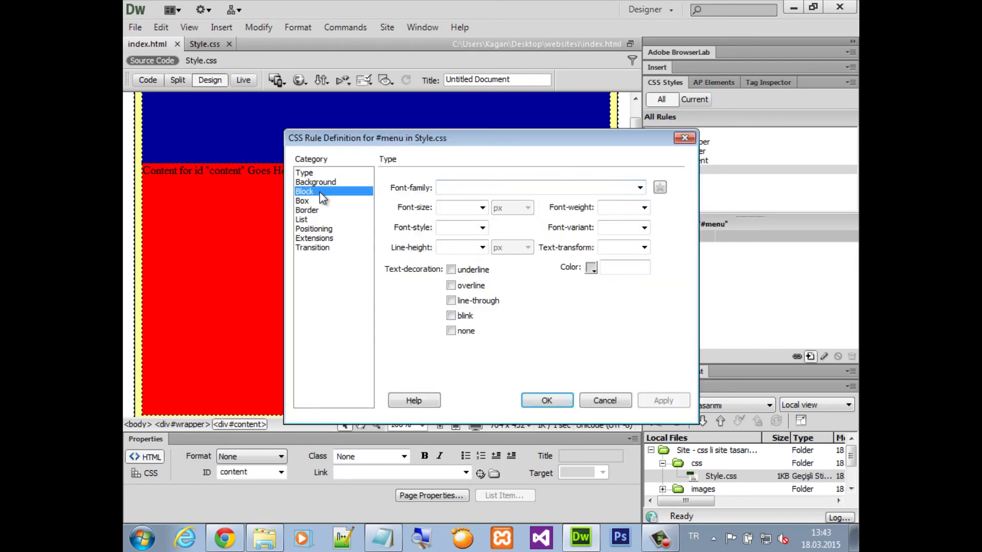
left_click(307, 201)
left_click(316, 183)
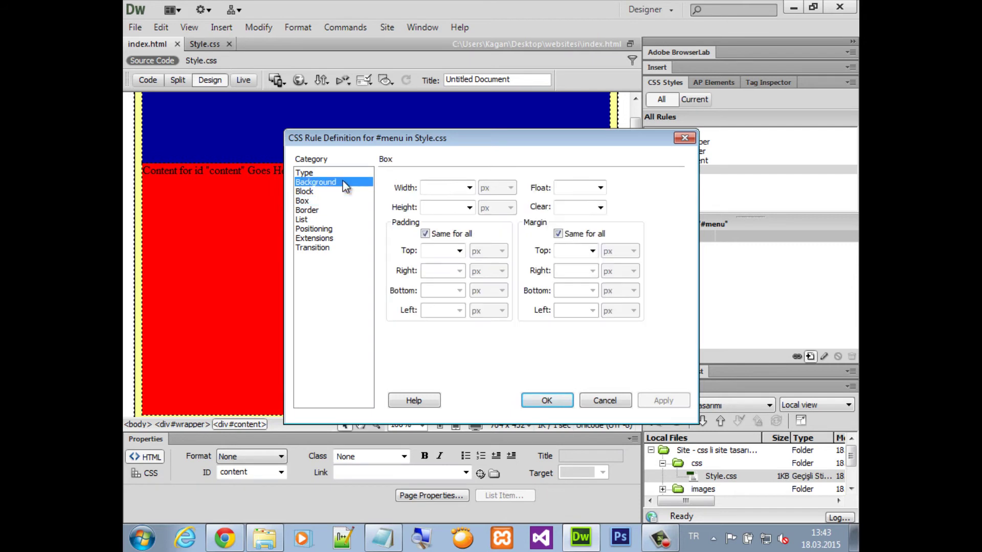
left_click(484, 187)
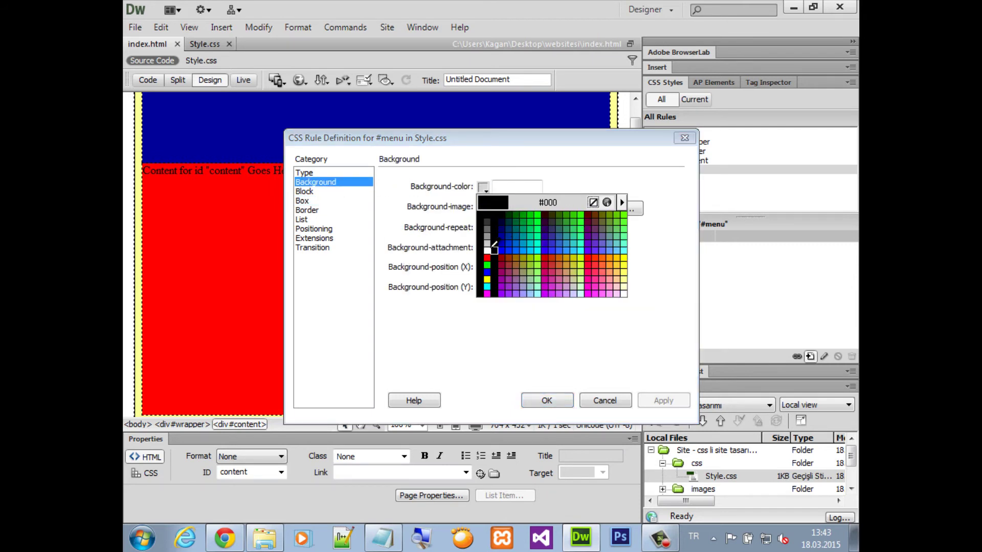
left_click(487, 250)
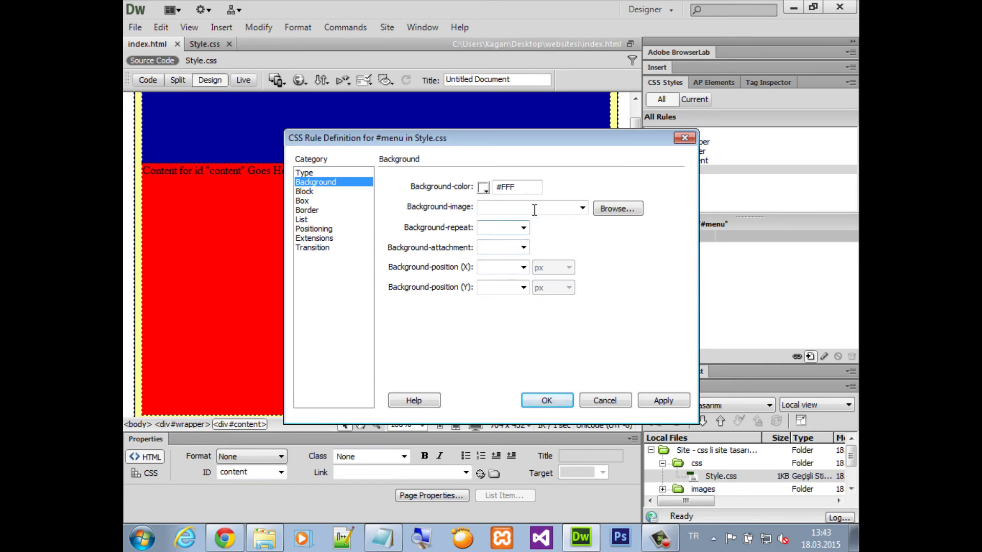
Step: Set the #menu rule's box width to 100 px and height to 350 px
left_click(307, 201)
left_click(453, 191)
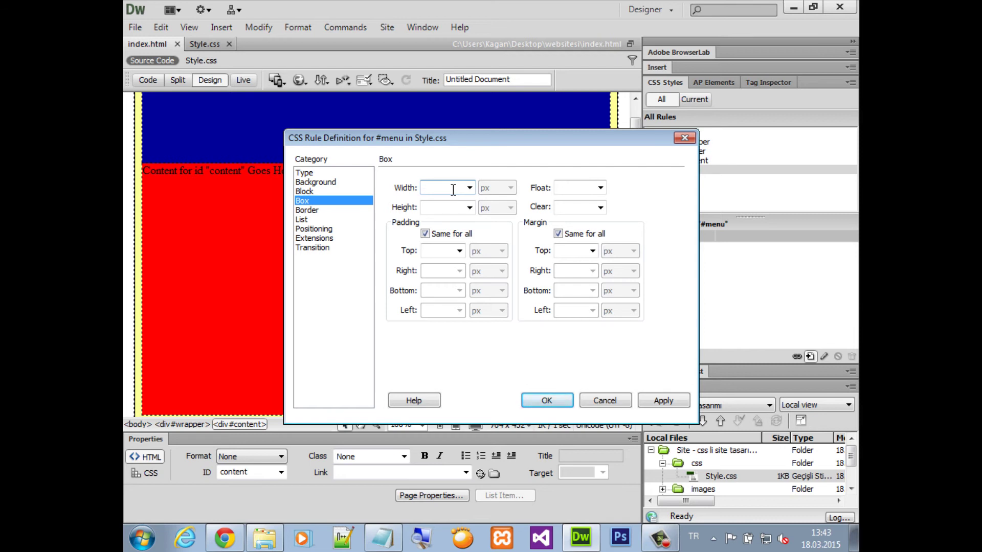
type("100")
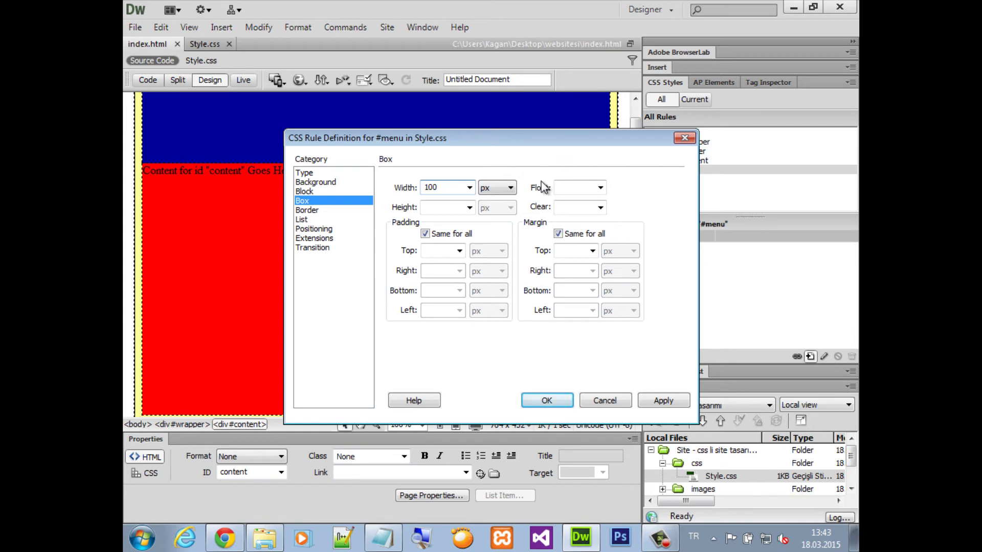
left_click(443, 206)
type("350")
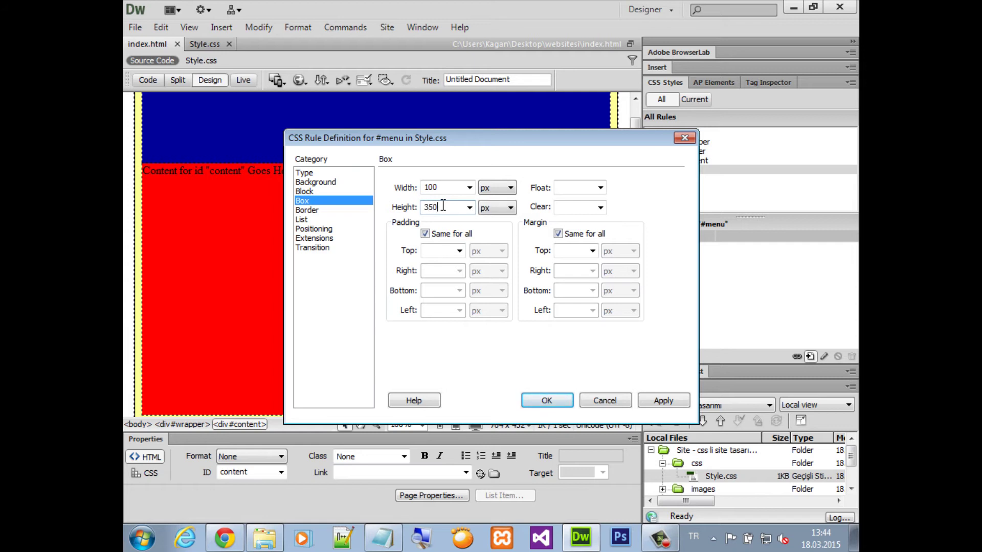
Step: Confirm the #menu rule definition and insert the menu div inside the content div
left_click(317, 210)
left_click(317, 219)
key("Up")
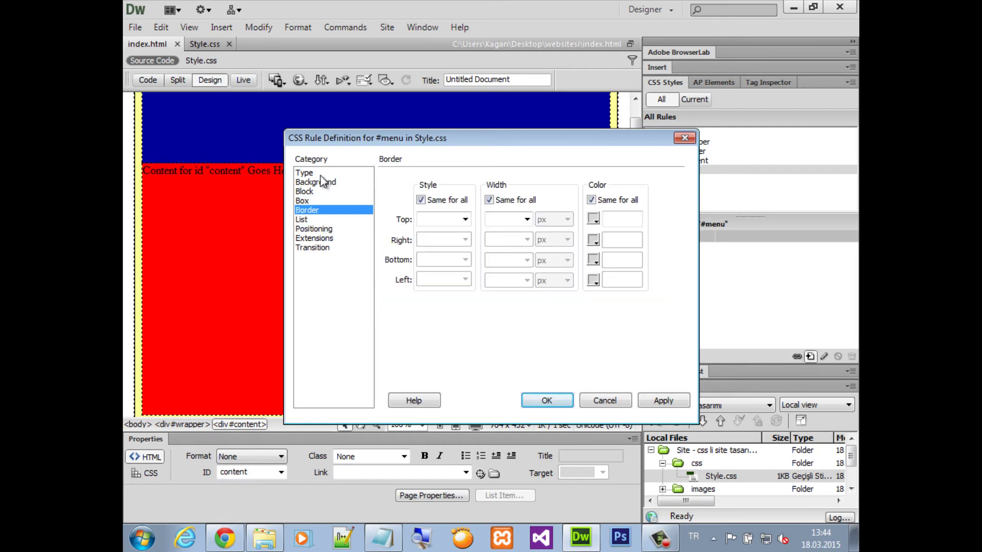
key("Home")
left_click(664, 401)
left_click(614, 401)
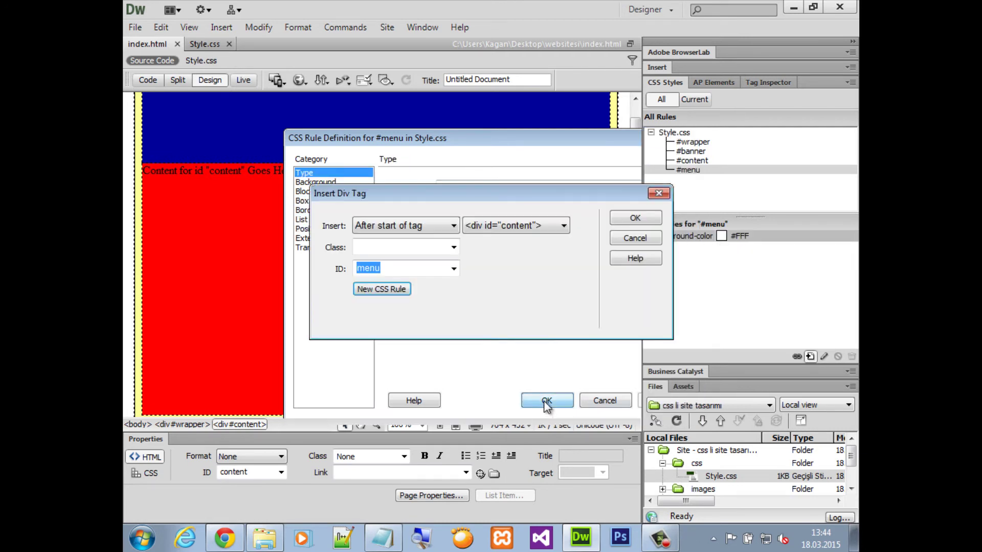
left_click(614, 216)
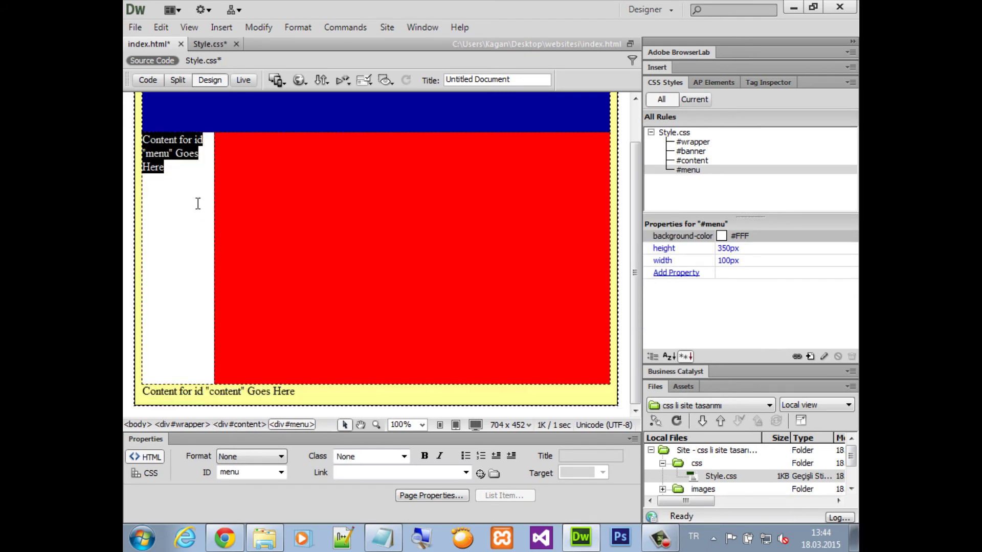
Step: Delete the placeholder text from the menu div and the content div
left_click_drag(177, 173, 145, 142)
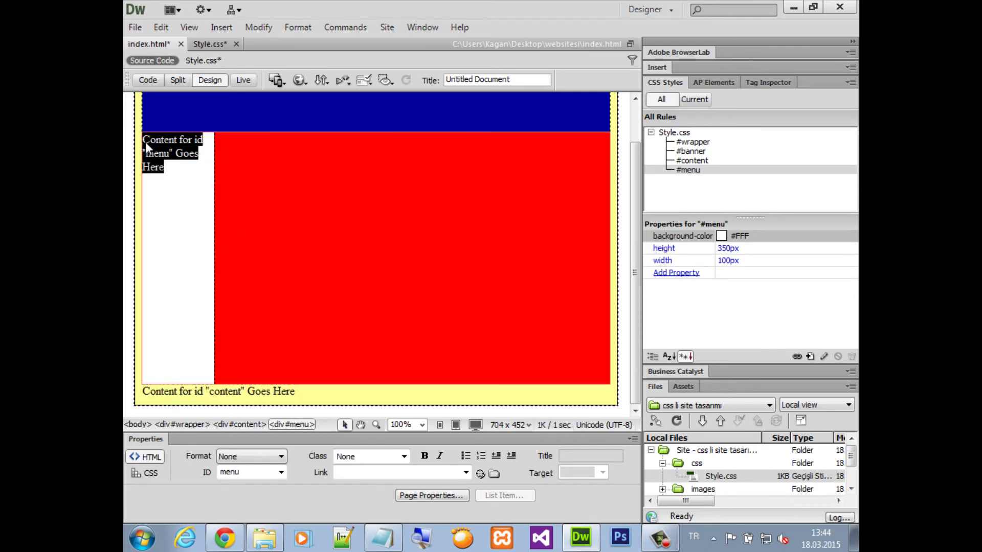
key("Delete")
left_click_drag(296, 391, 152, 387)
key("Delete")
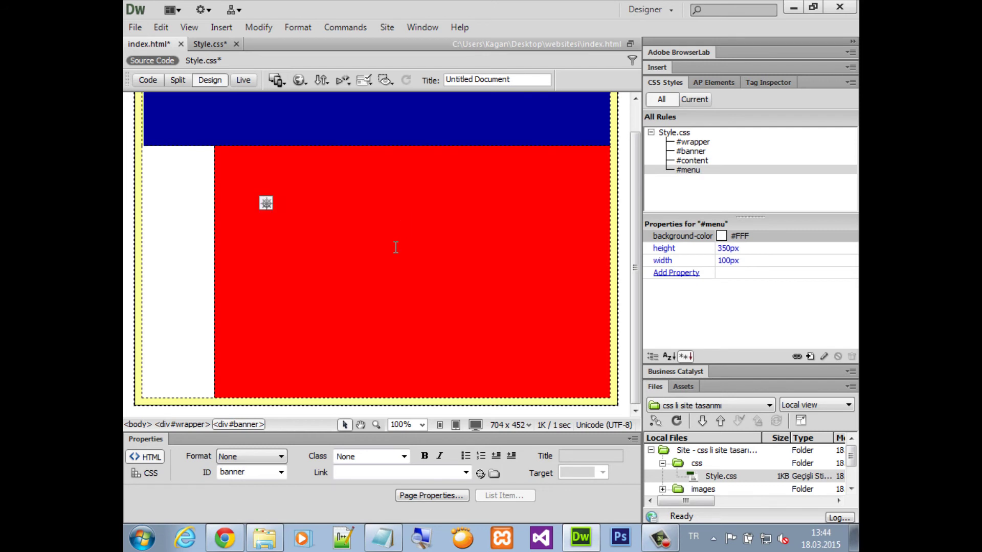
Step: Start inserting another div tag, with its position set to after the menu div tag
left_click(221, 27)
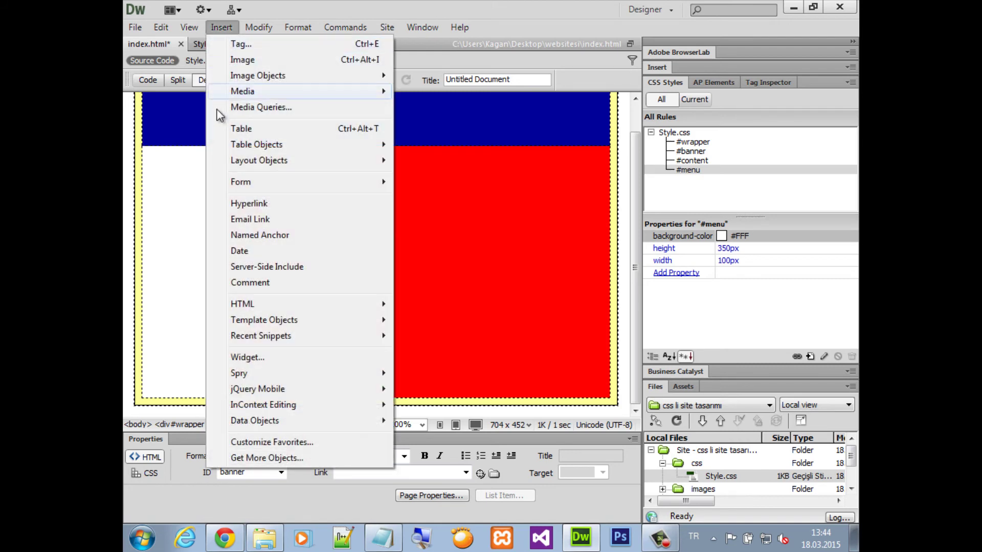
mouse_move(261, 160)
left_click(459, 163)
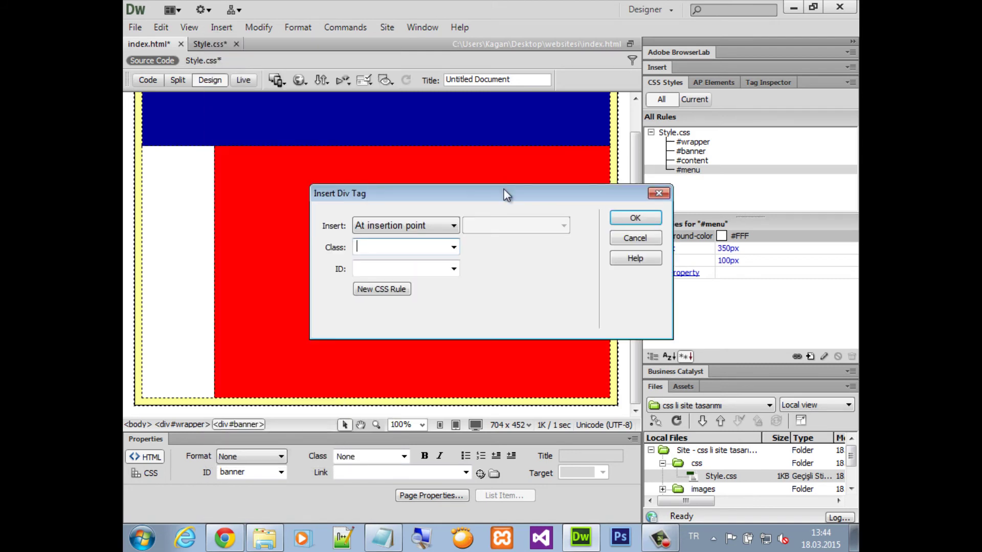
left_click(445, 225)
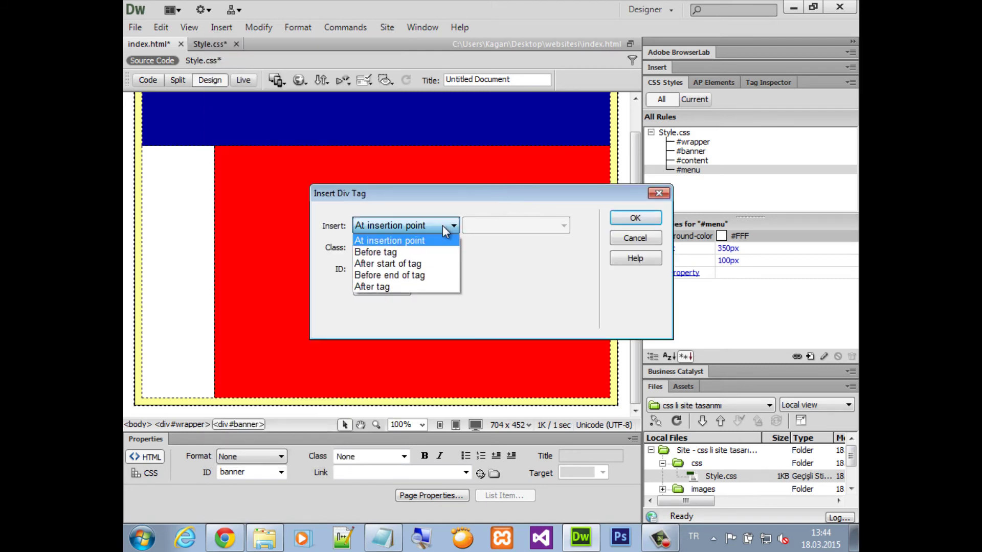
left_click(432, 266)
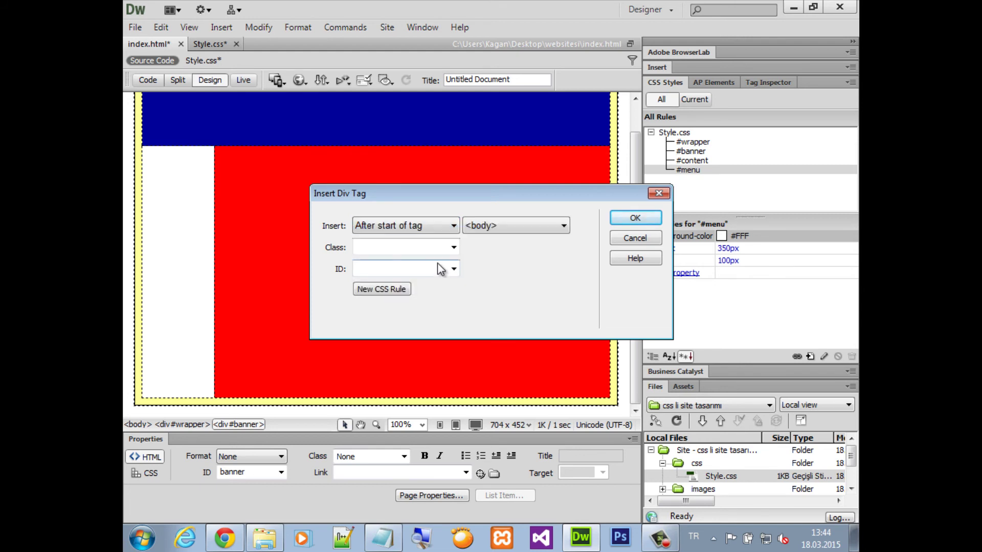
left_click(532, 227)
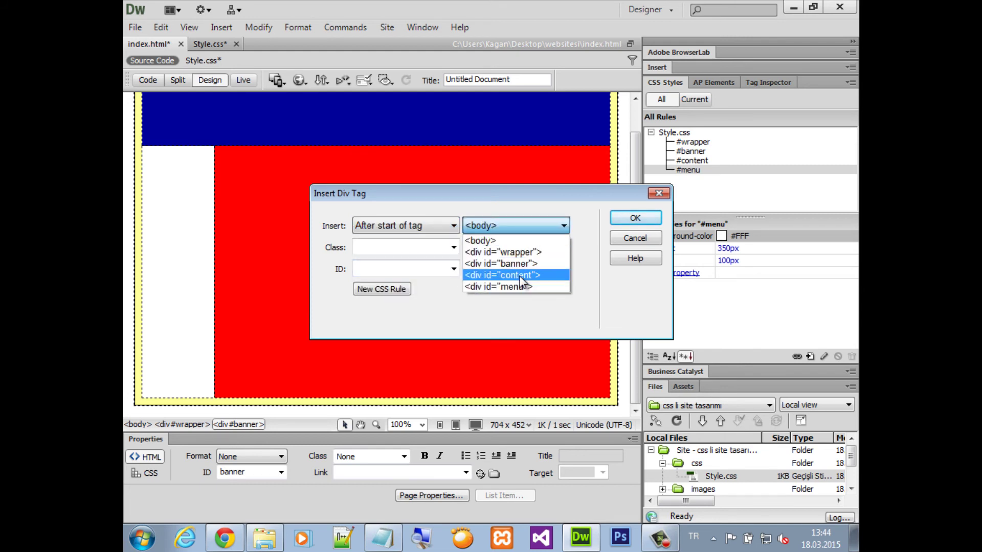
left_click(521, 276)
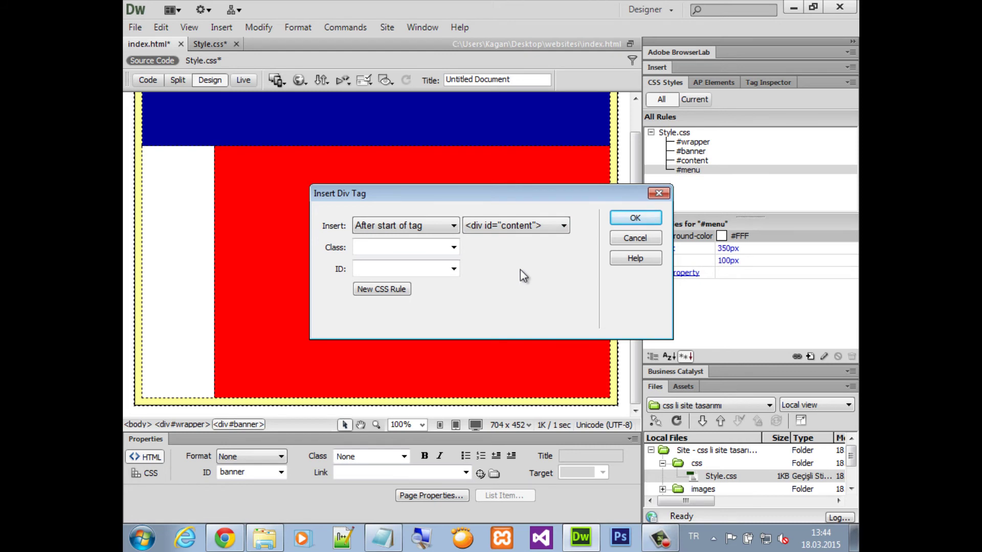
left_click(398, 228)
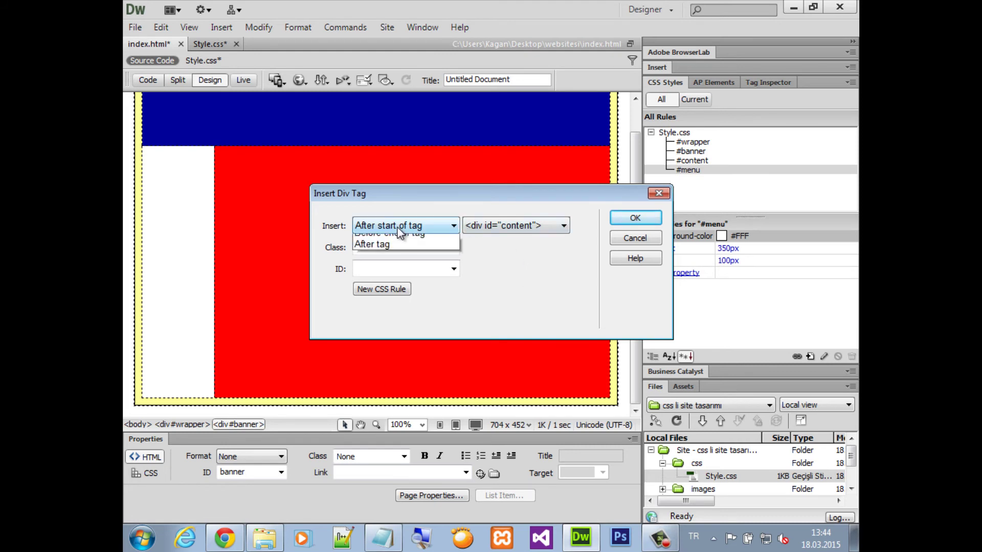
left_click(386, 286)
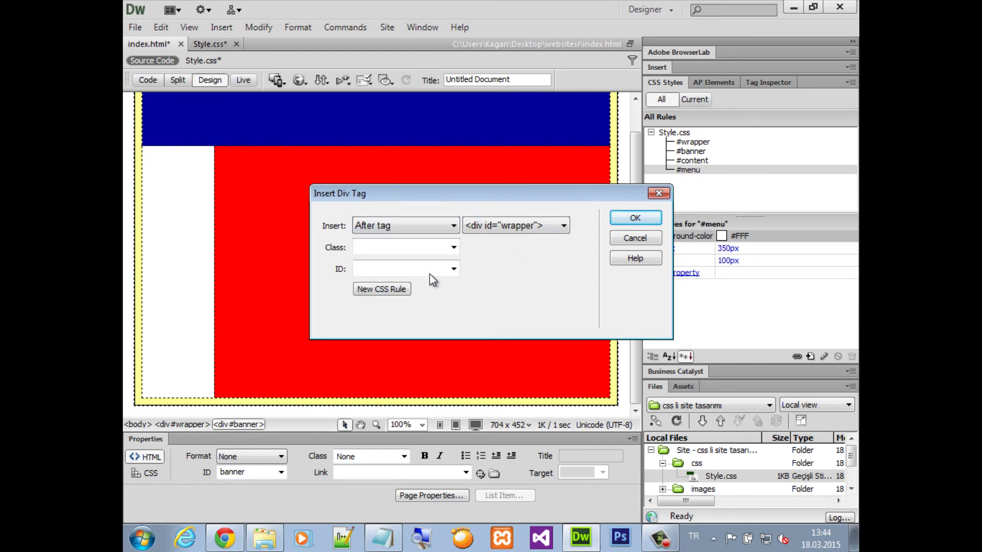
left_click(503, 228)
left_click(508, 272)
Step: Give the new div the ID icerik and create a #icerik CSS rule for it in Style.css
left_click(429, 271)
type("icerik")
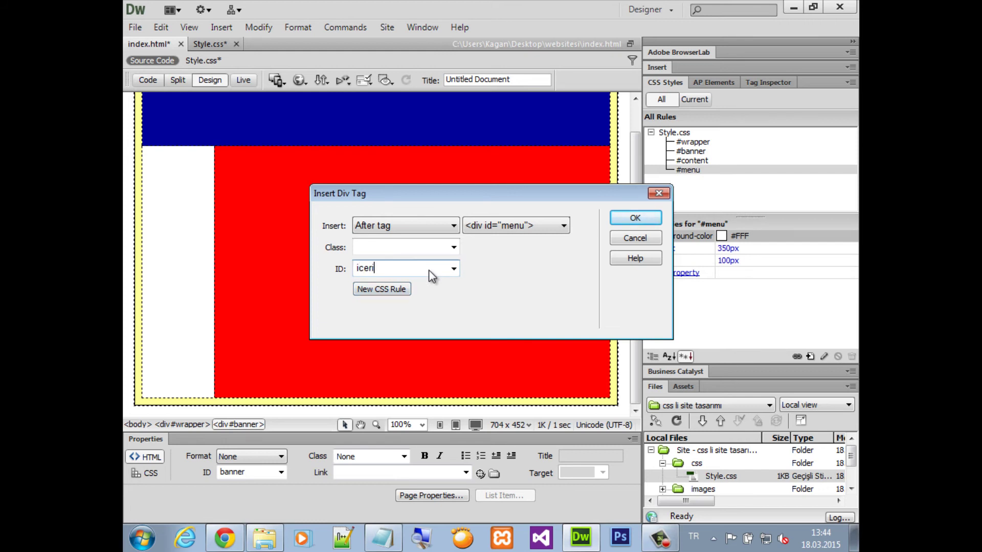
left_click(380, 291)
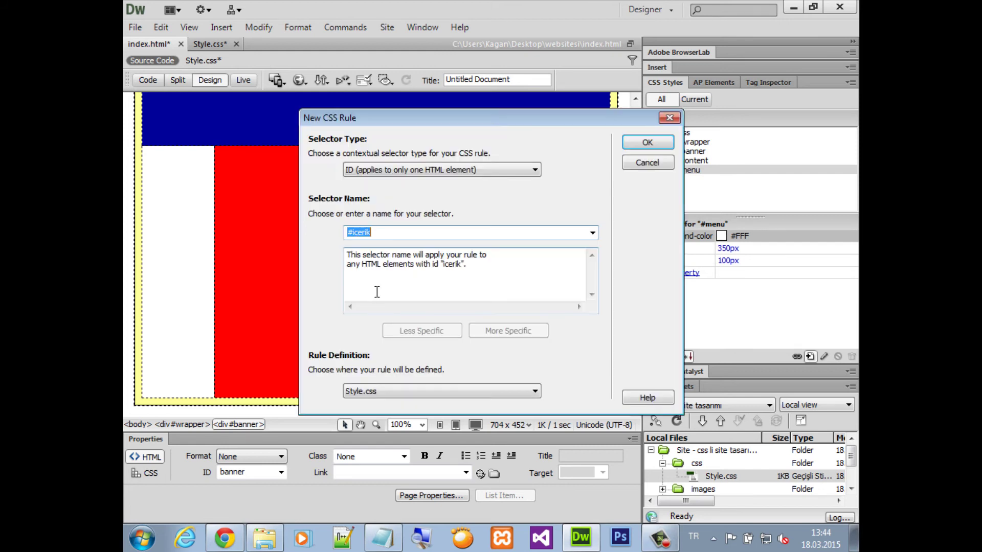
left_click(647, 142)
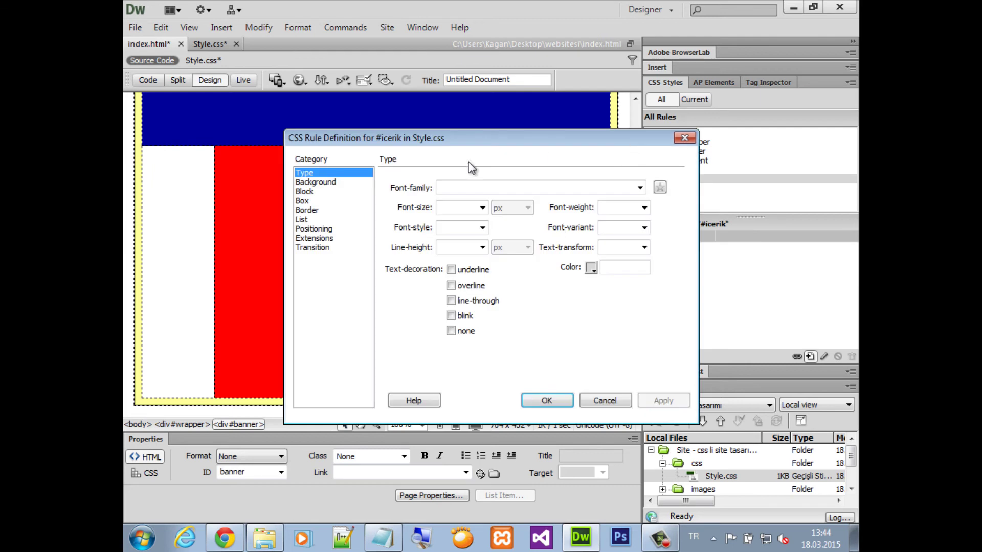
Step: Set the #icerik rule's background color to yellow #FF0
left_click_drag(435, 143, 390, 75)
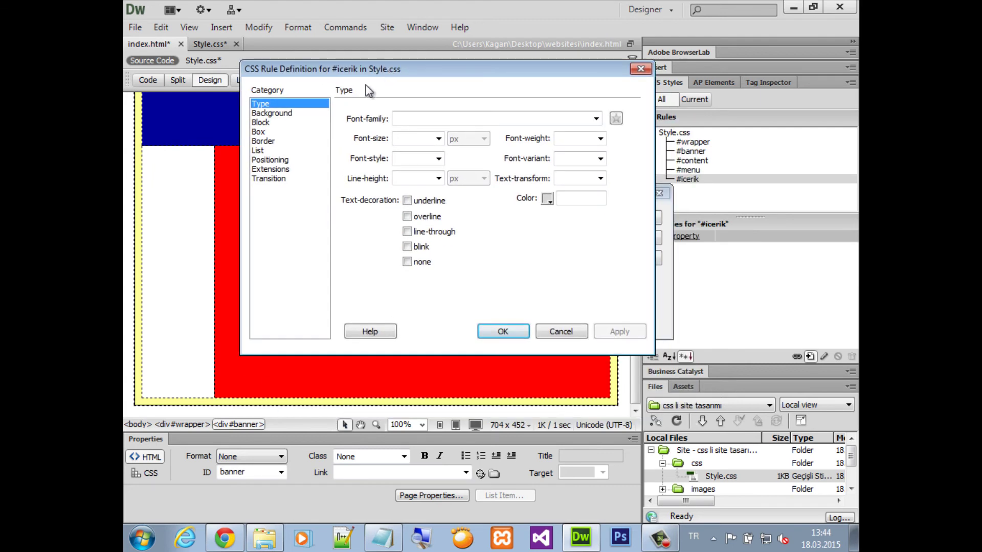
left_click(268, 113)
left_click(438, 118)
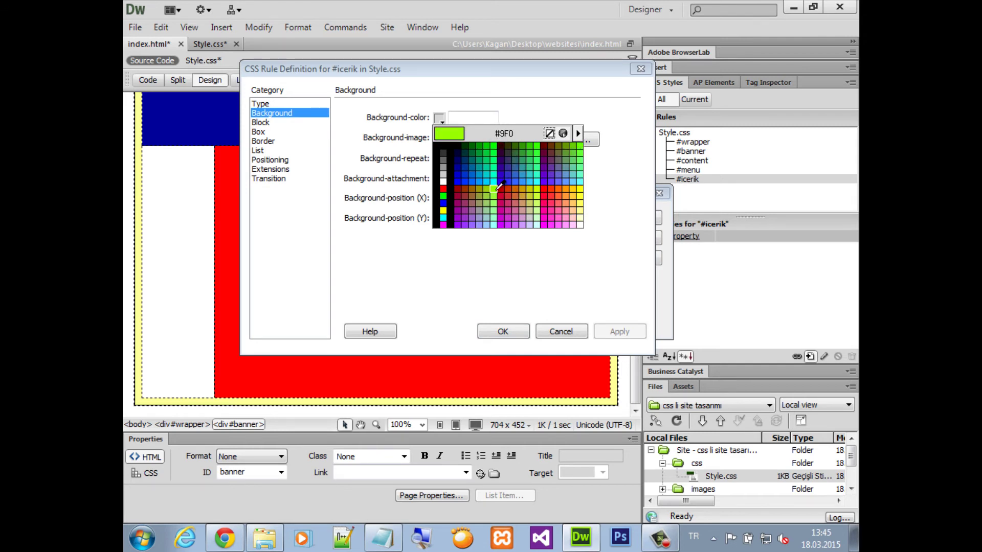
left_click(567, 189)
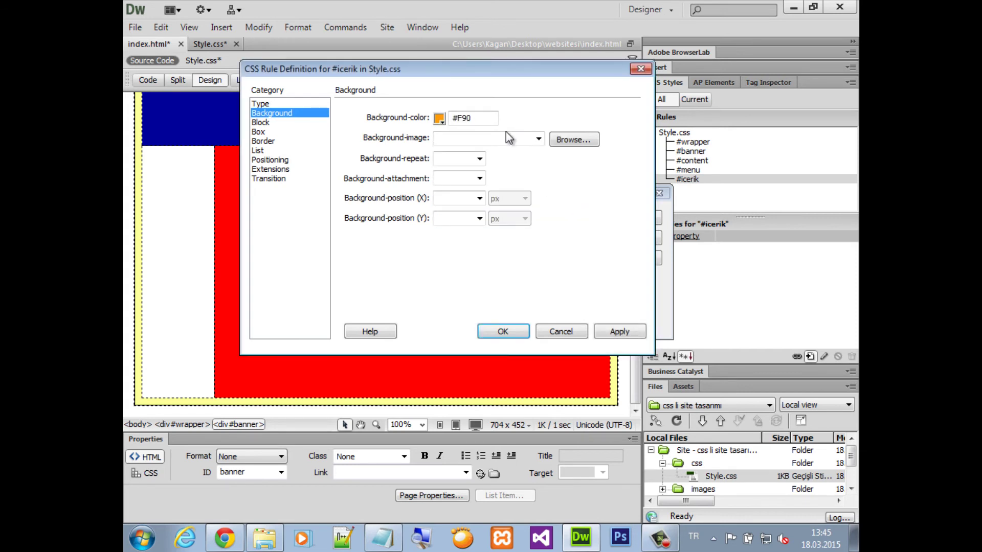
left_click(438, 119)
left_click(580, 189)
Step: Set the #icerik box to a width of 550 px and a height of 350 px
left_click(263, 123)
left_click(262, 132)
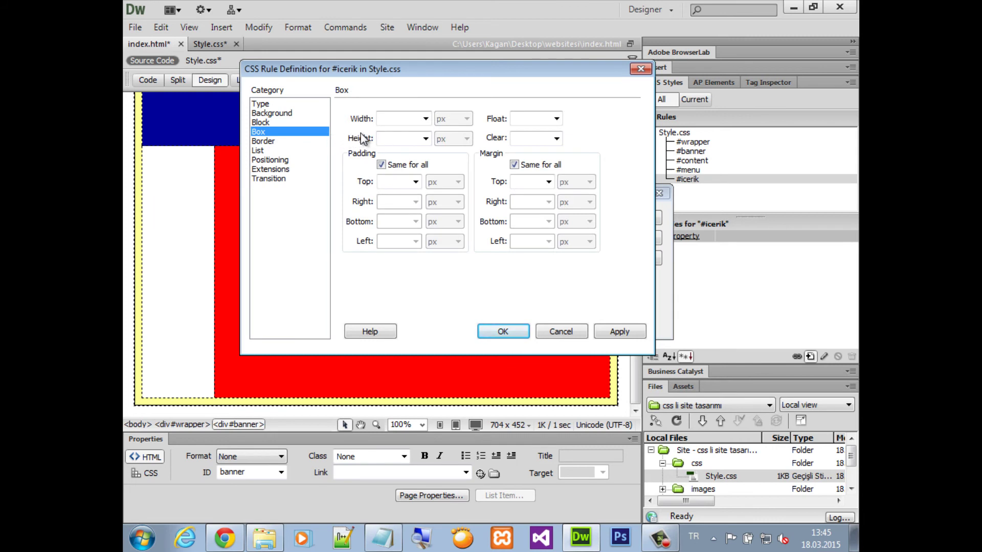
left_click(404, 116)
type("550")
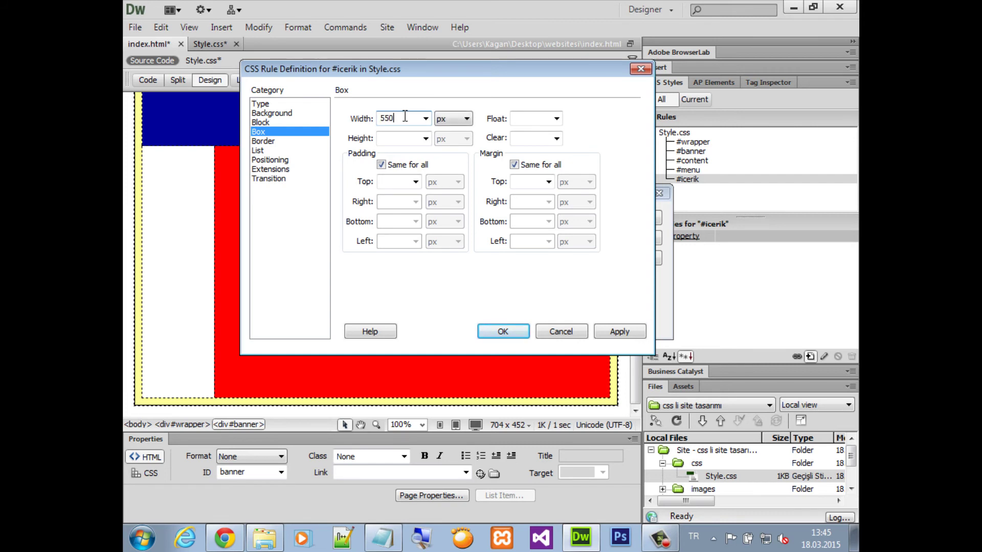
left_click(387, 138)
type("35")
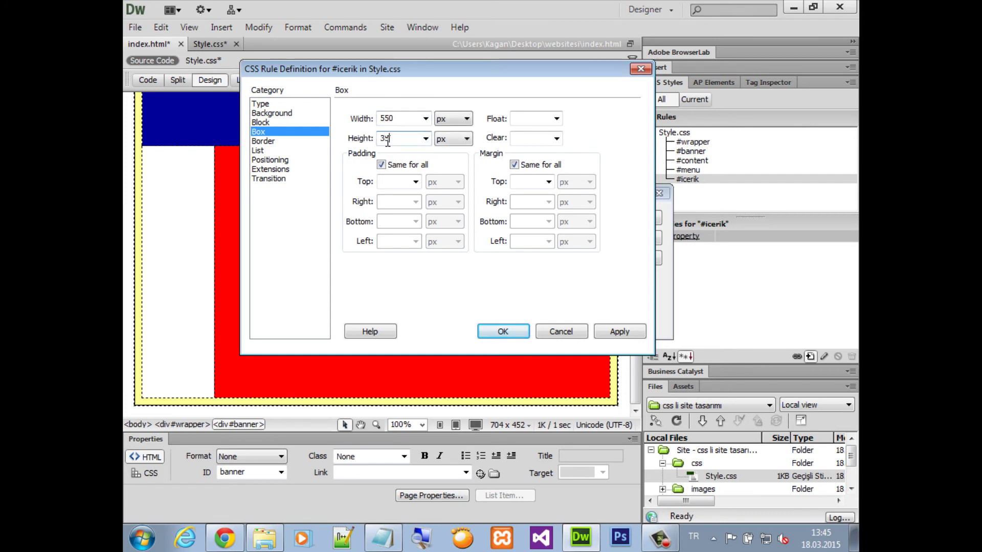
type("0")
left_click(276, 124)
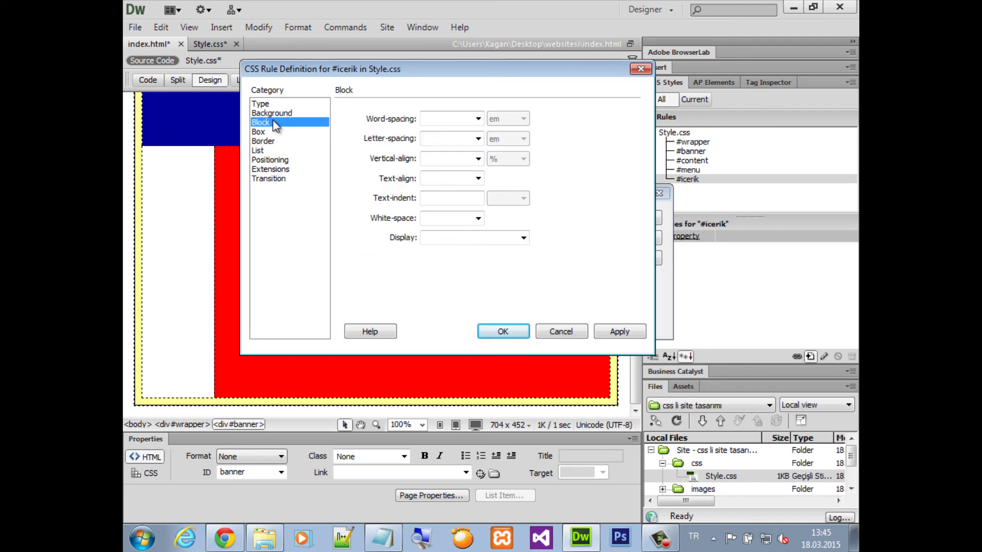
left_click(271, 113)
left_click(269, 103)
left_click(271, 122)
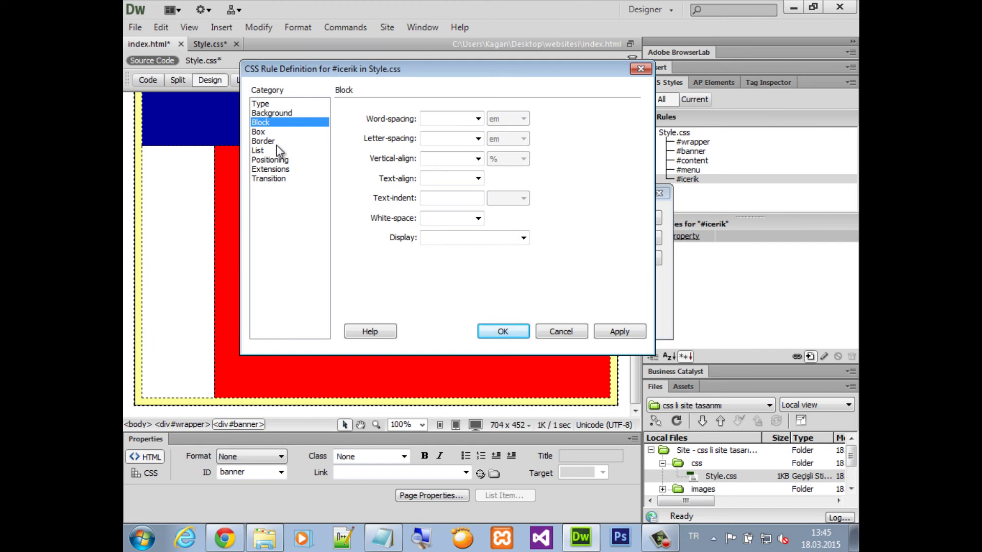
left_click(272, 114)
left_click(268, 104)
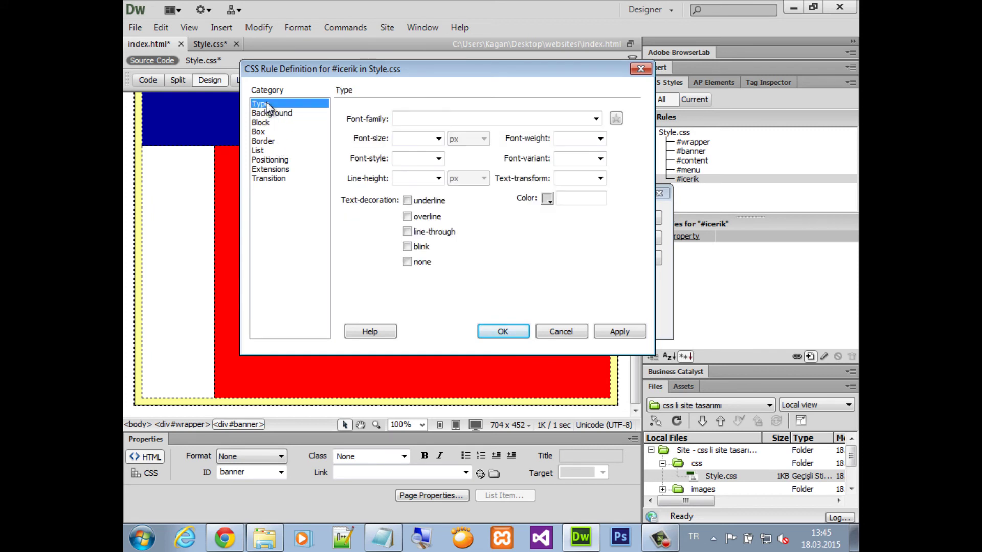
Step: Confirm the #icerik rule definition and insert the icerik div after the menu div
left_click(503, 332)
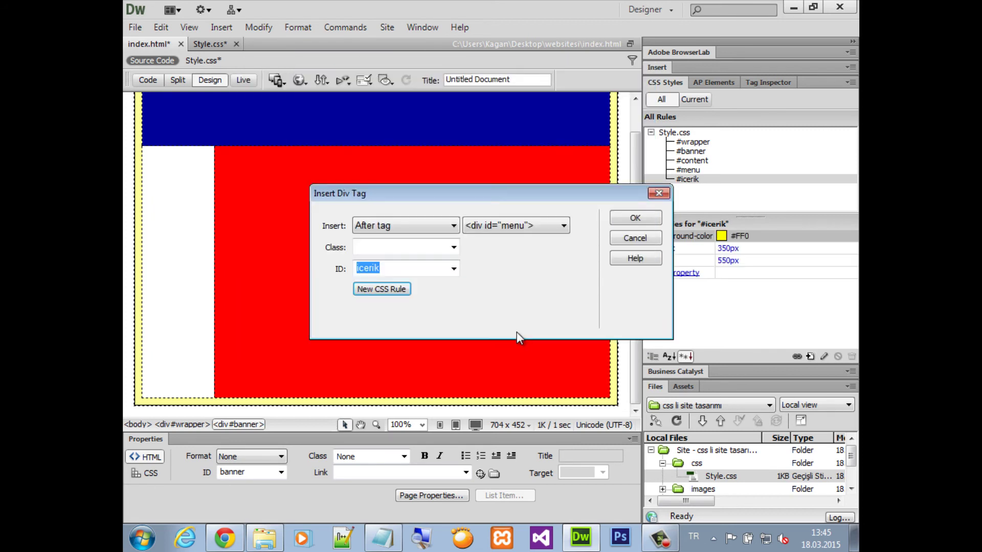
left_click(634, 218)
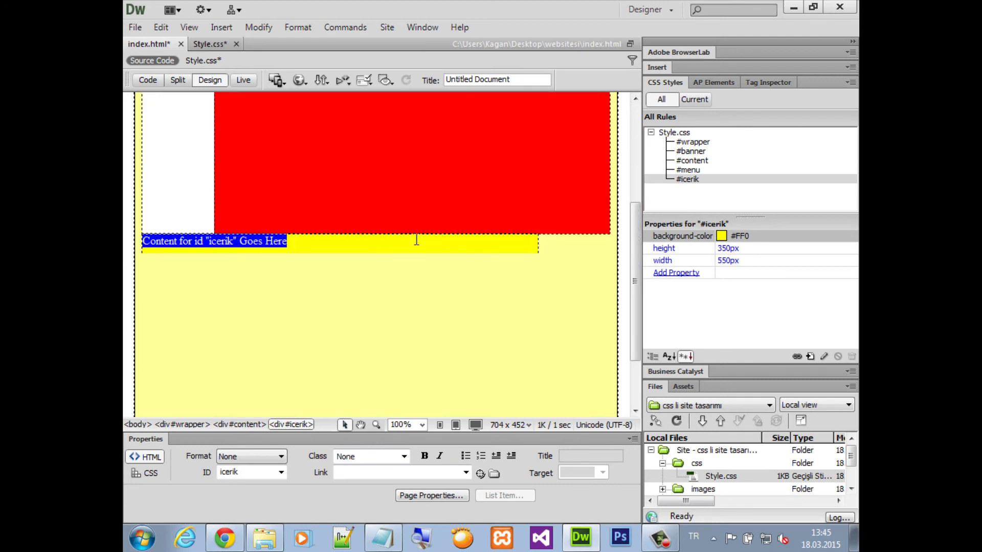
Step: Examine in the index.html code how the menu and icerik divs are nested inside the content div
scroll(418, 245, "down", 3)
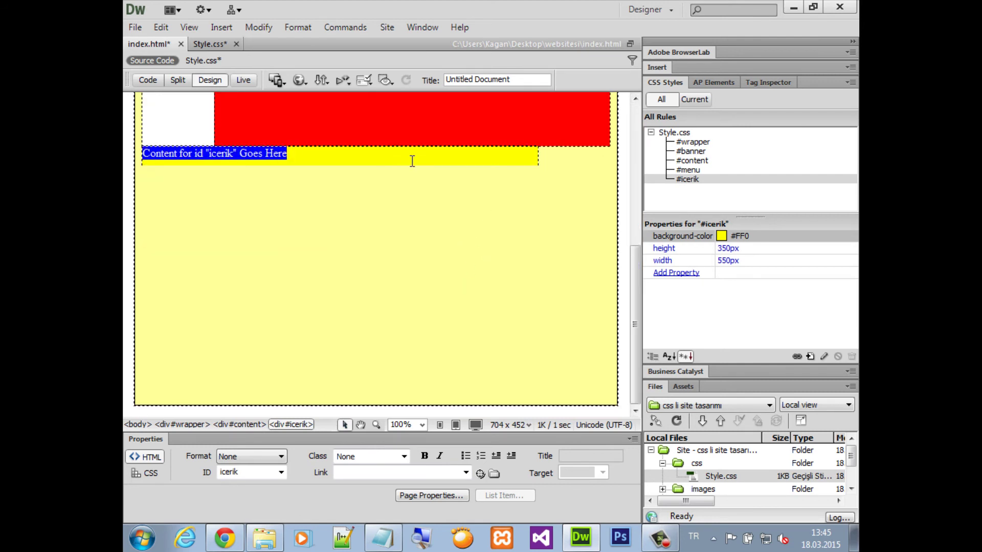
left_click(148, 79)
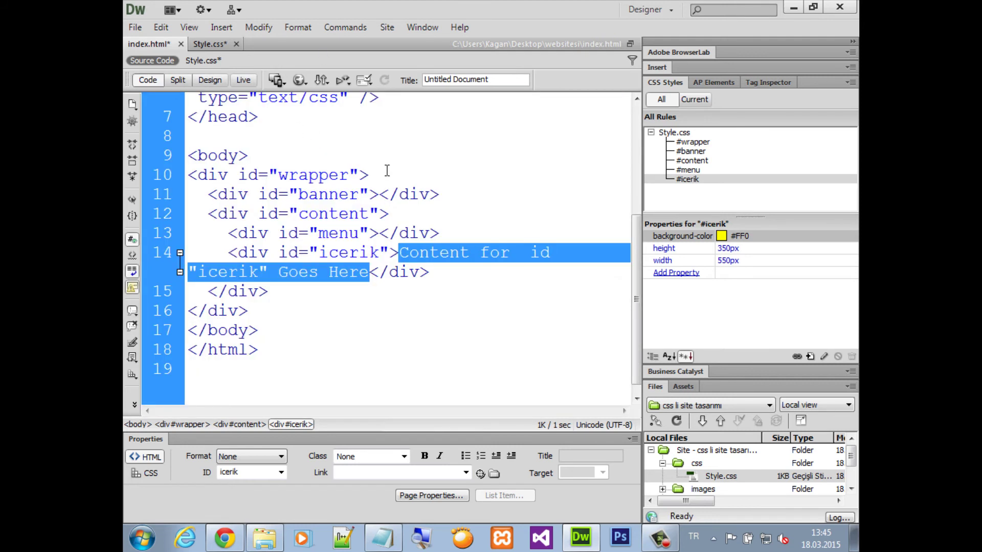
left_click(445, 267)
left_click_drag(207, 214, 228, 214)
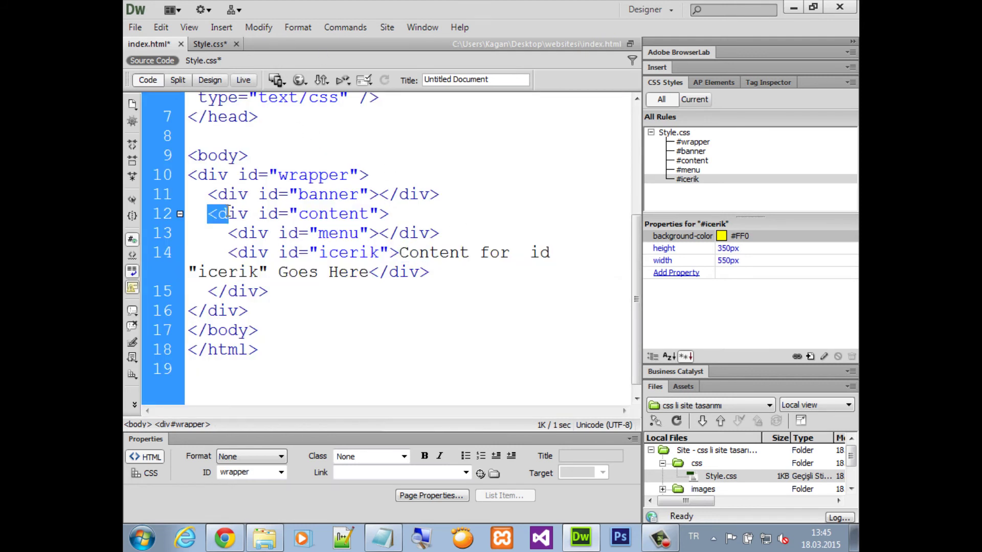
left_click_drag(293, 292, 214, 291)
left_click_drag(218, 214, 465, 278)
left_click(460, 231)
left_click(466, 278)
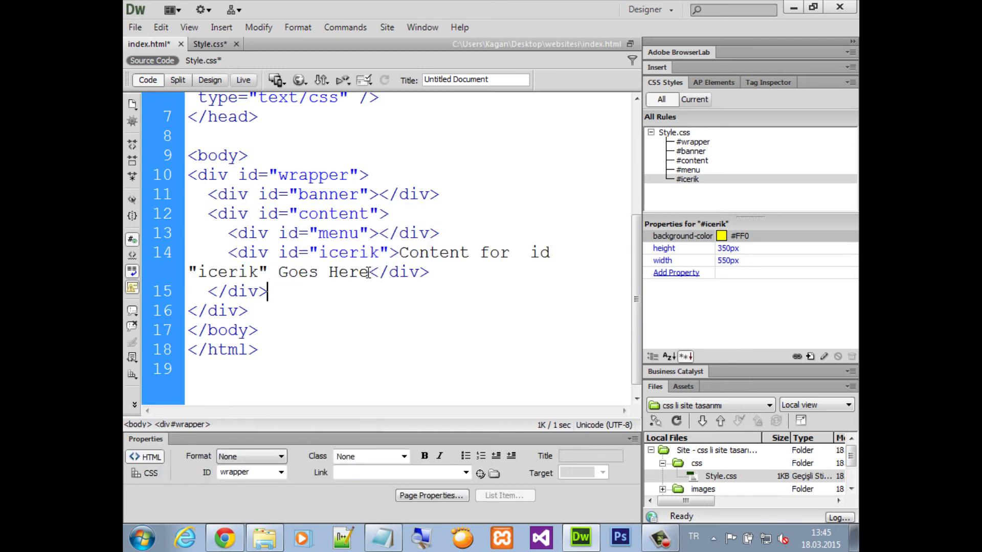
Step: Delete the placeholder text from the icerik div in the code and save both index.html and Style.css
left_click_drag(370, 272, 398, 257)
key("Delete")
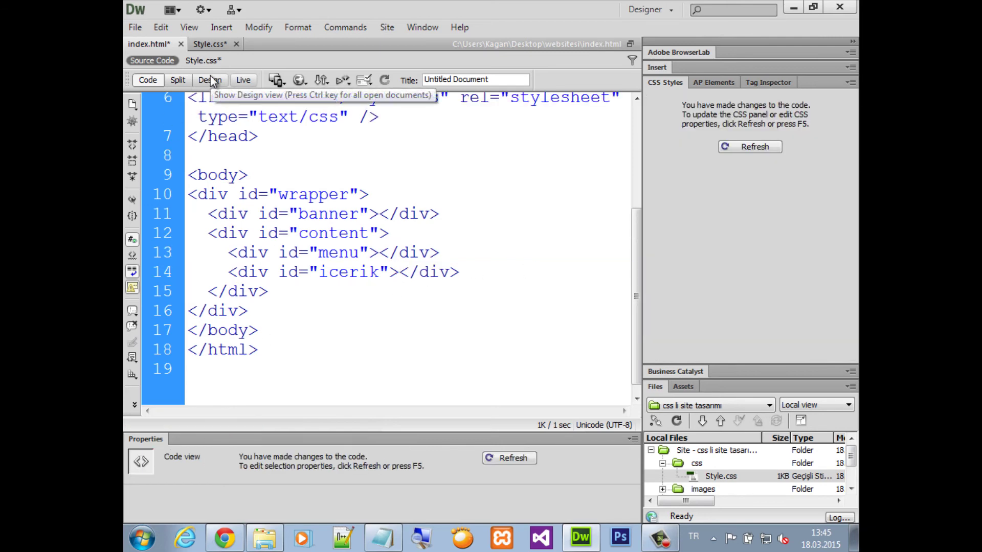
key("ctrl+s")
left_click(207, 45)
key("ctrl+s")
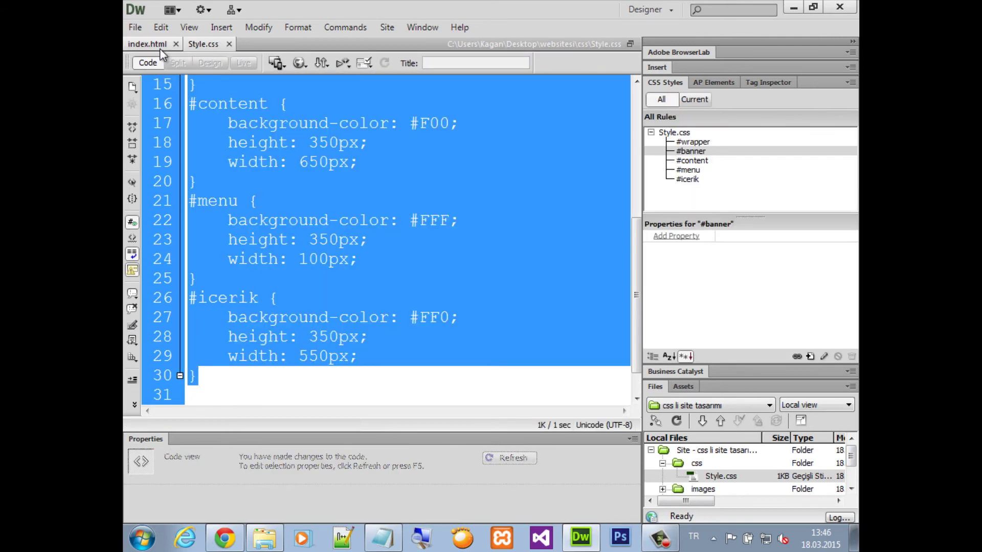
Step: Return to the Design view of index.html and set the #menu rule's float to left
left_click(153, 45)
left_click(213, 81)
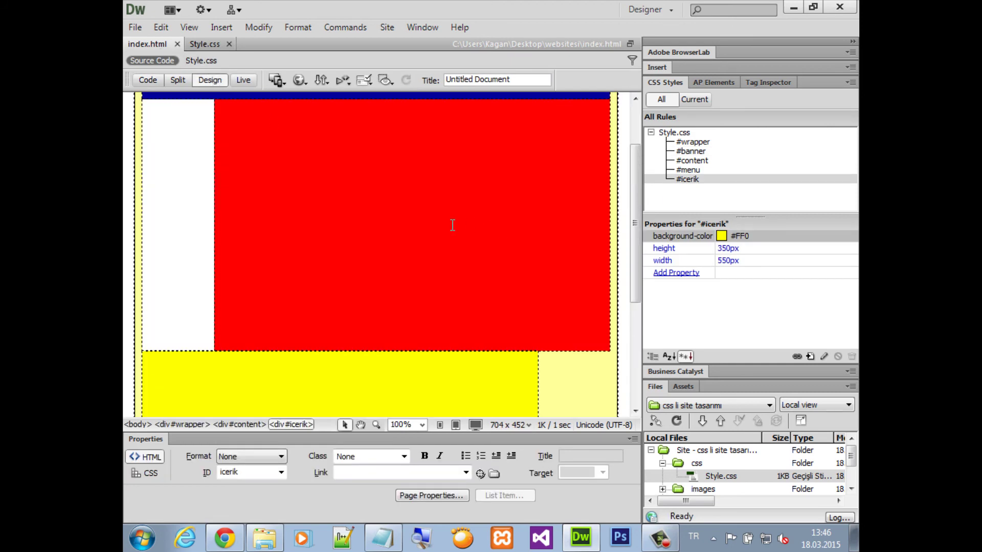
scroll(371, 259, "down", 2)
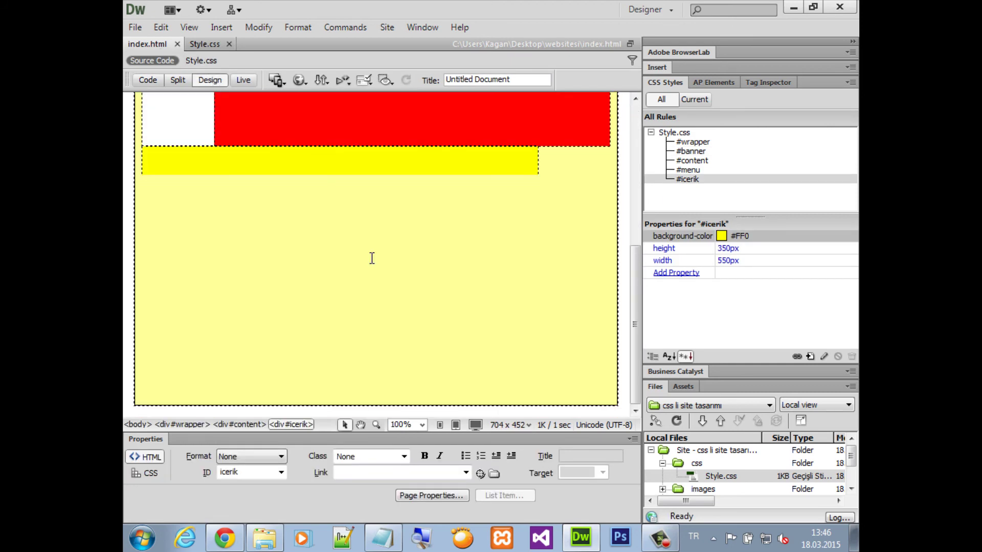
scroll(382, 258, "up", 3)
scroll(384, 258, "up", 3)
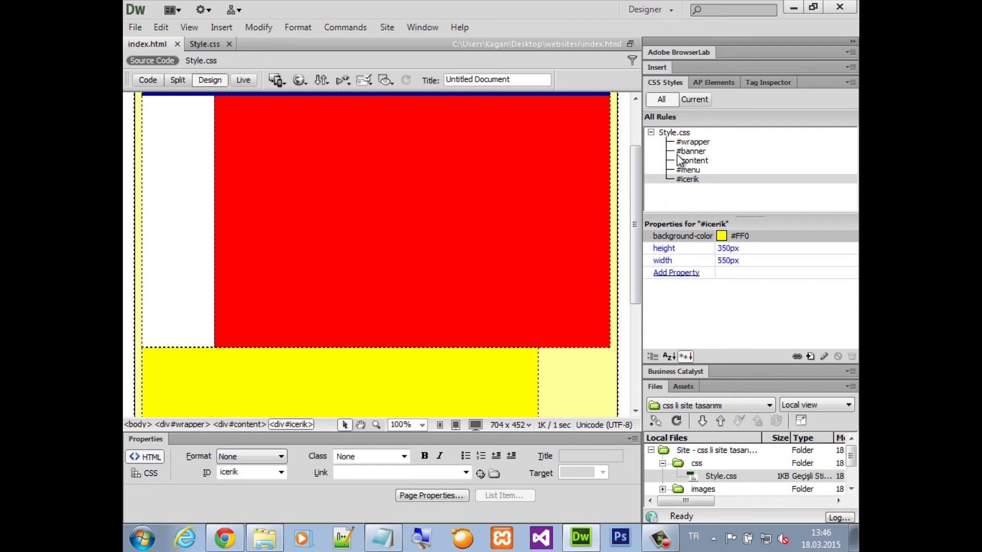
left_click(699, 172)
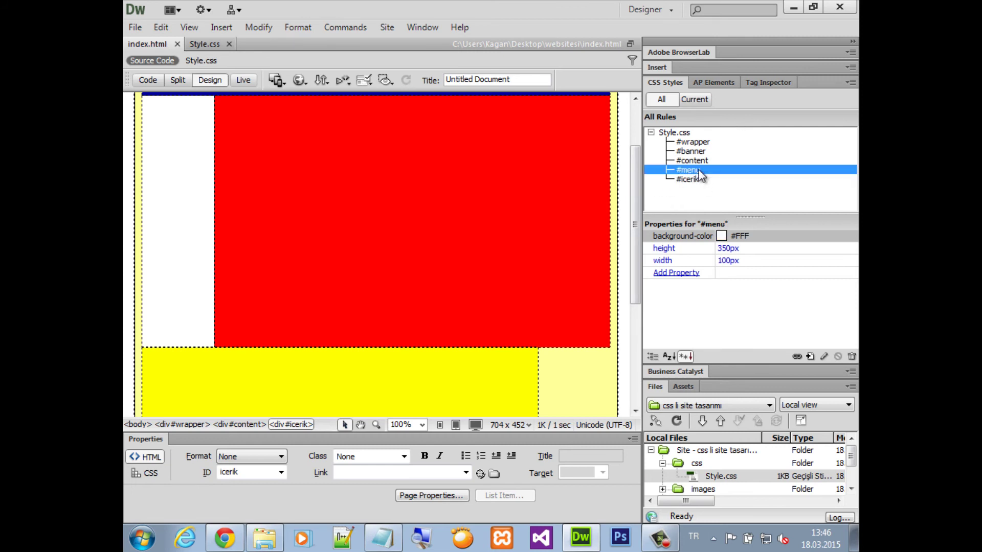
double_click(699, 172)
left_click_drag(571, 142, 506, 120)
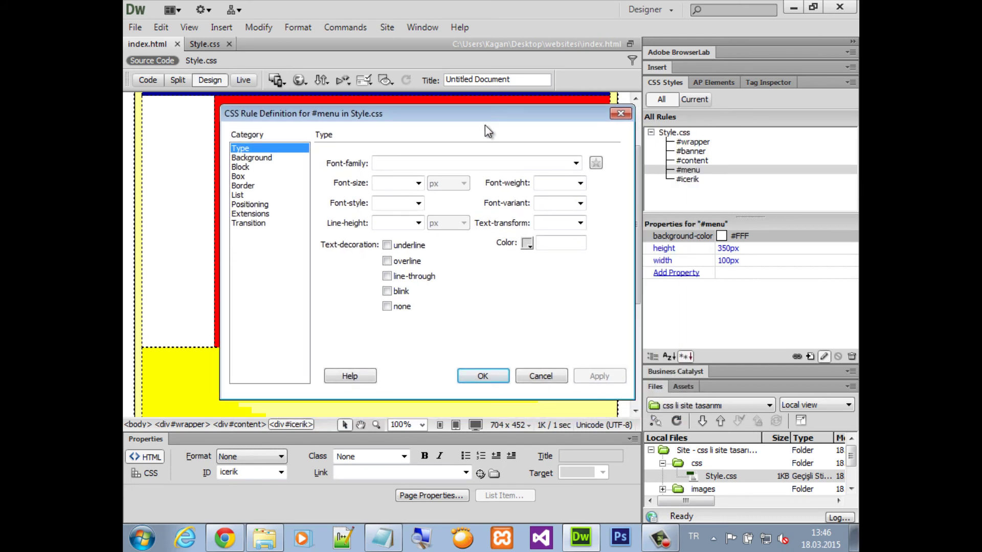
left_click(251, 176)
left_click(536, 163)
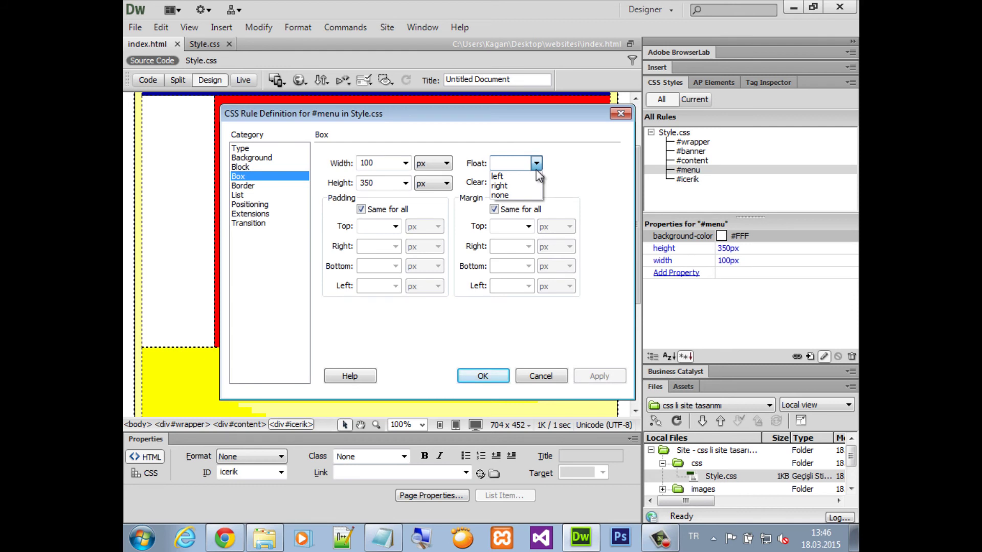
left_click(497, 176)
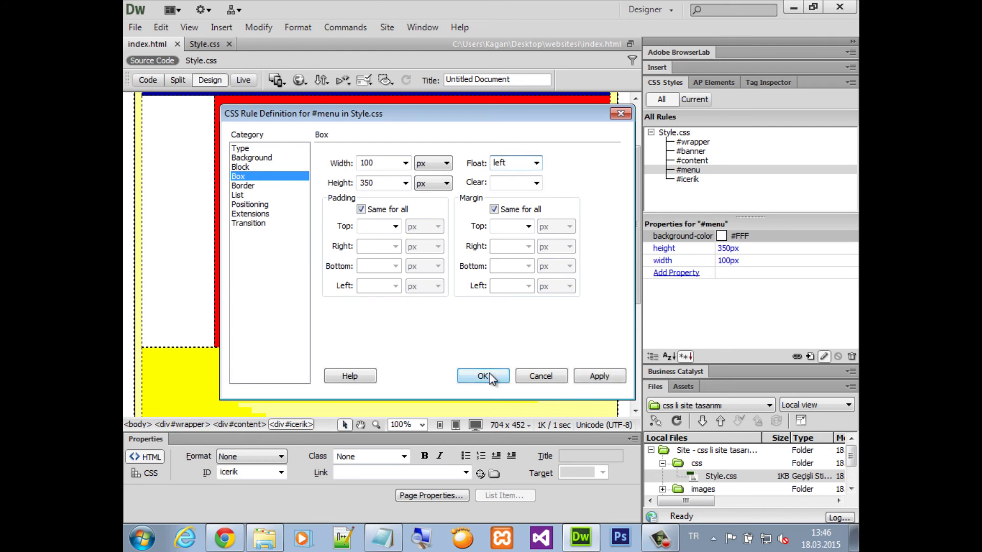
left_click(483, 377)
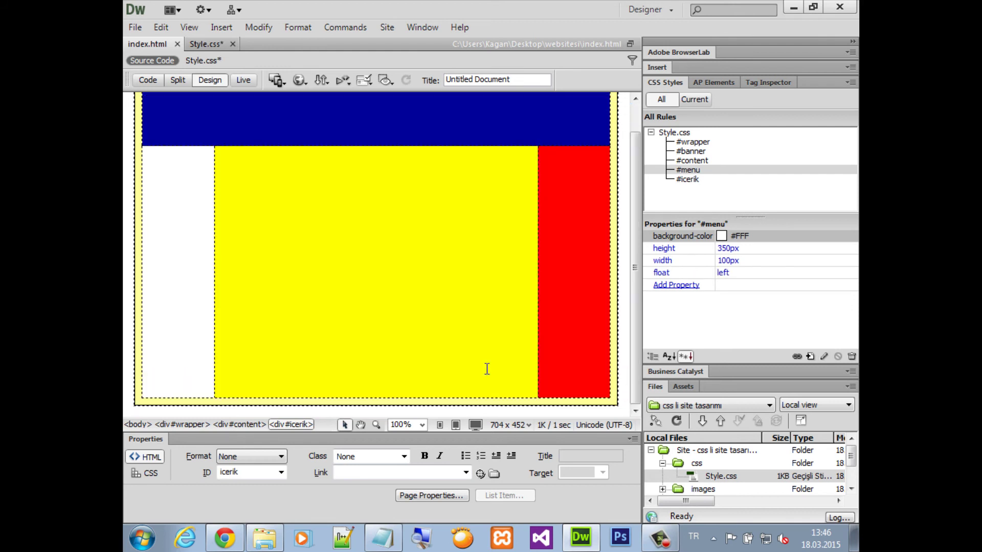
Step: Set the #icerik rule's float to left so its div sits beside the menu div
left_click(251, 248)
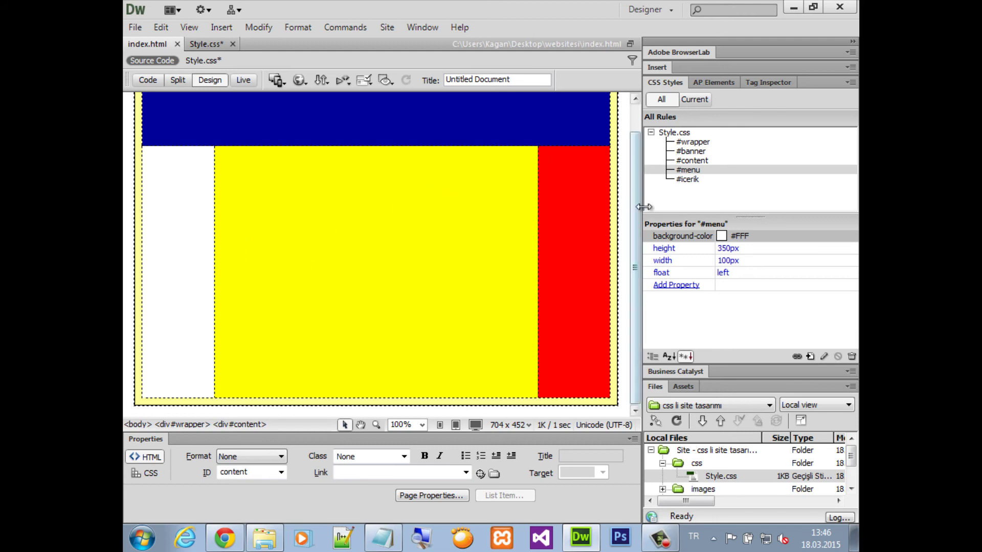
double_click(694, 179)
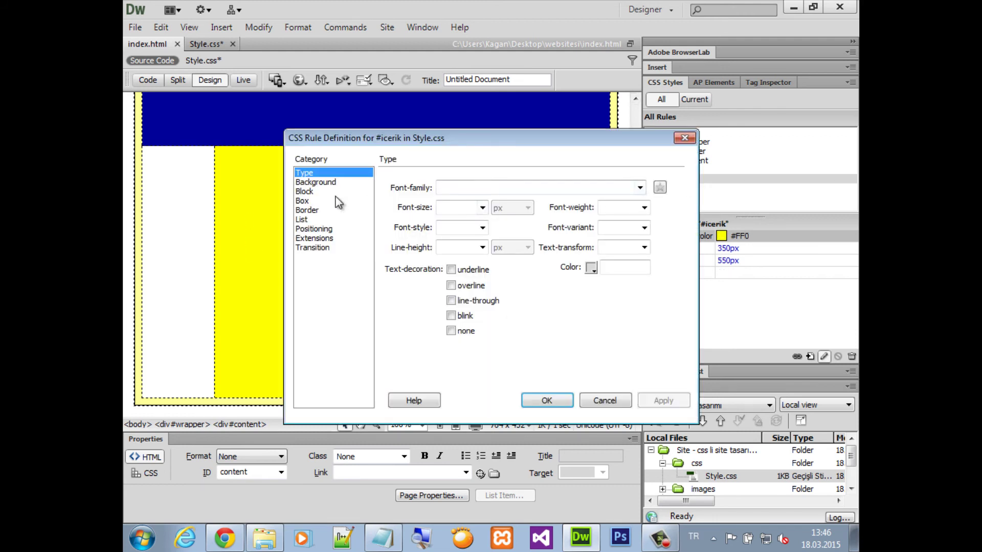
key("Escape")
double_click(693, 180)
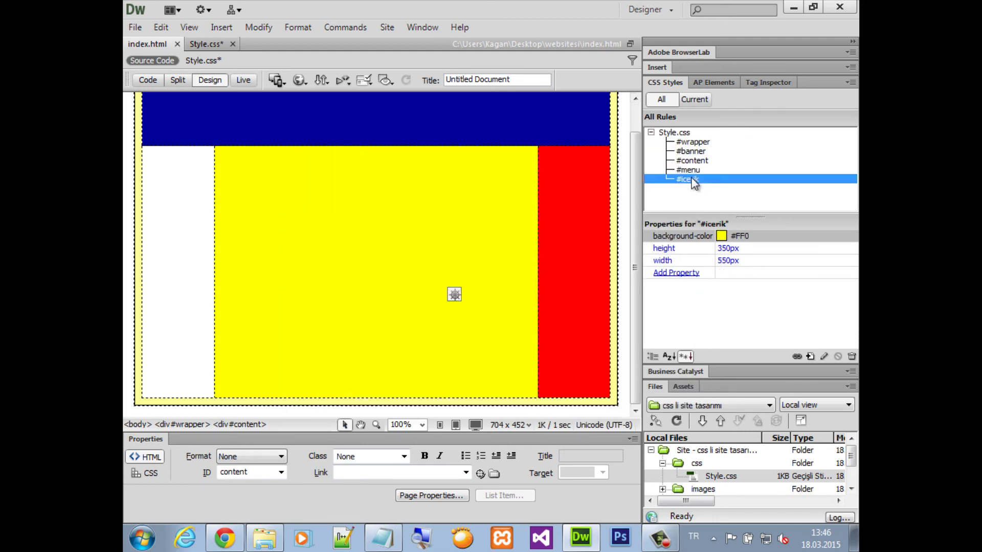
left_click(307, 192)
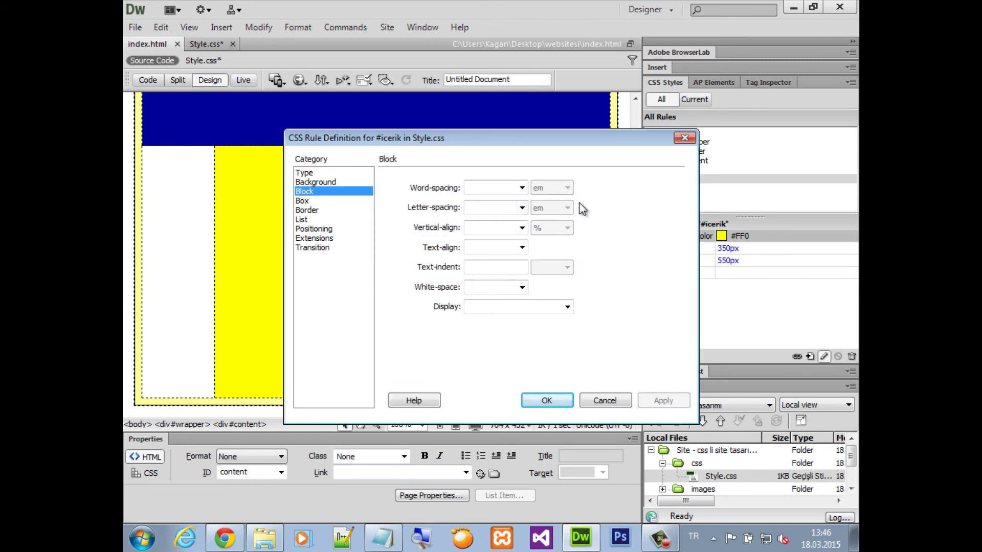
left_click(350, 205)
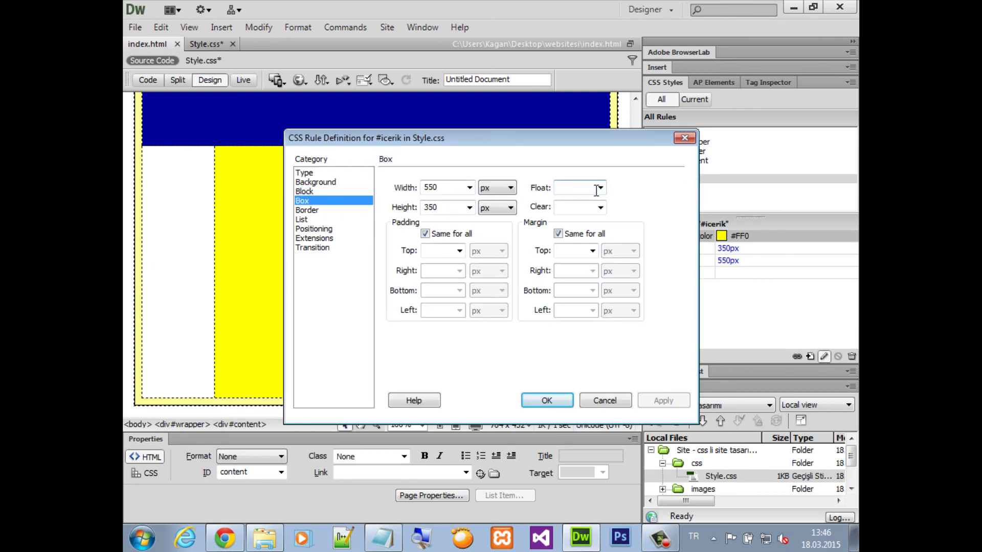
left_click(600, 187)
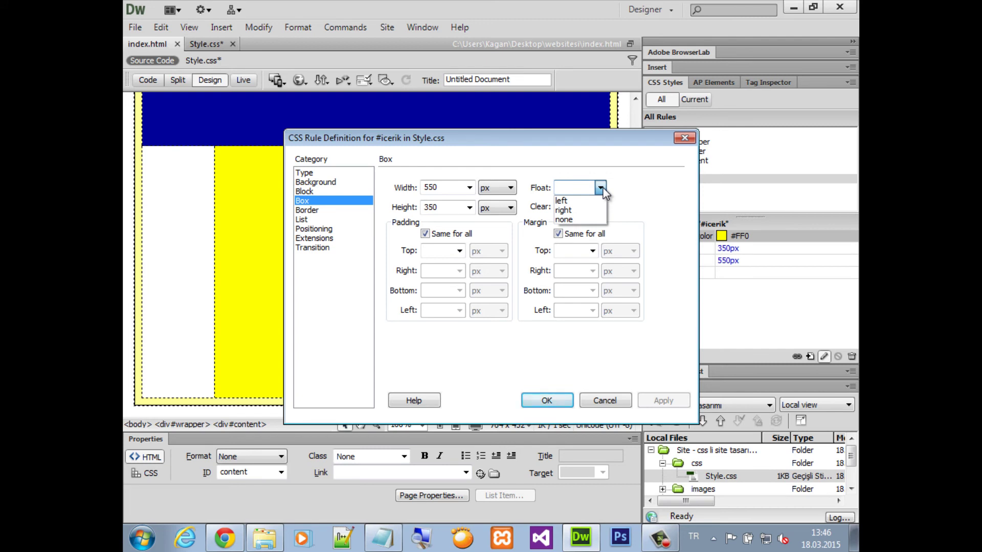
left_click(571, 200)
left_click(547, 400)
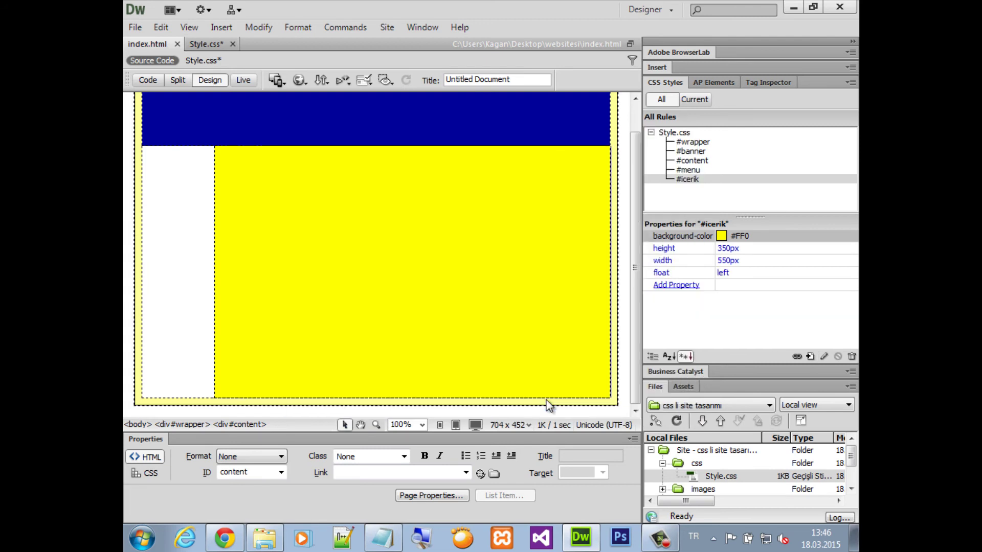
Step: Save Style.css, then switch to Chrome and reload index.html to preview the layout
scroll(566, 255, "up", 1)
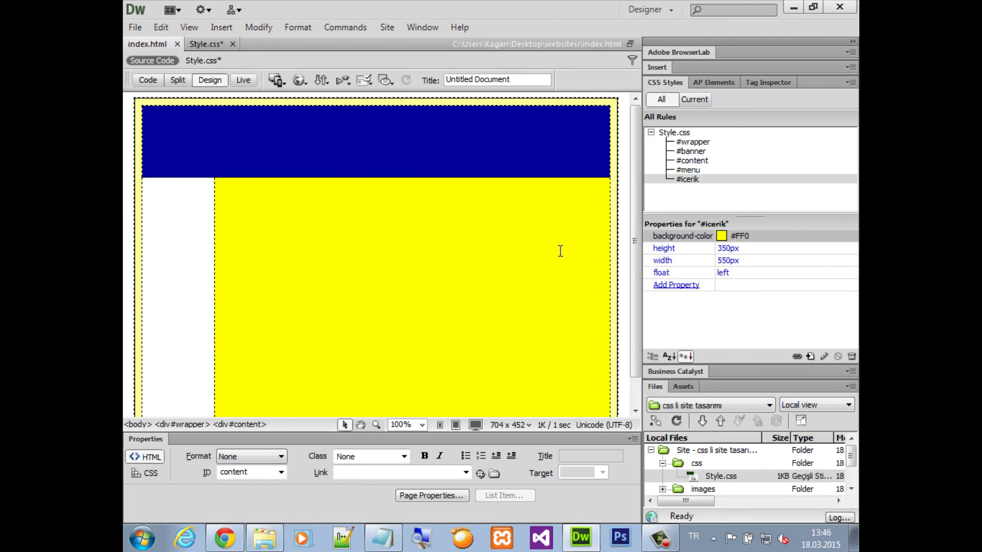
left_click(206, 44)
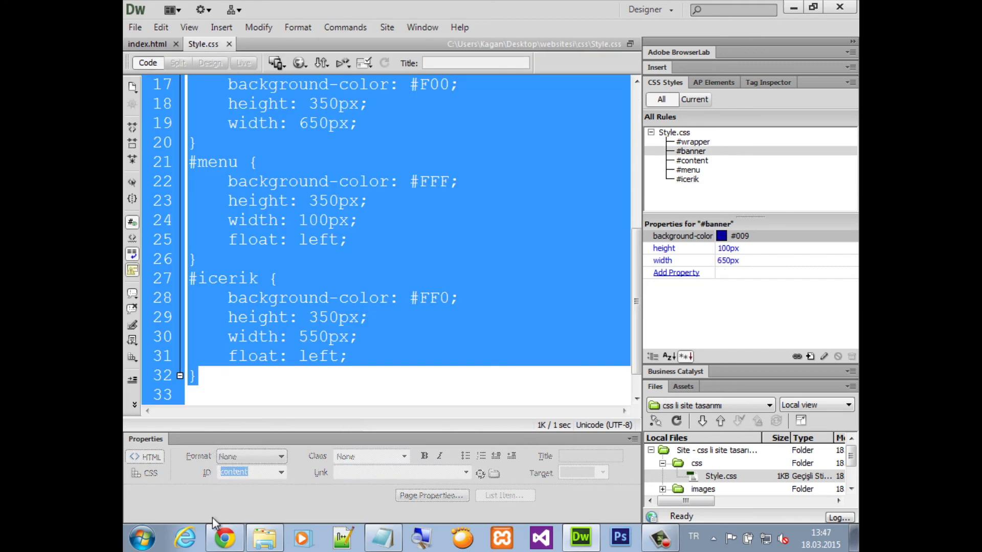
left_click(225, 539)
left_click(397, 31)
key("Return")
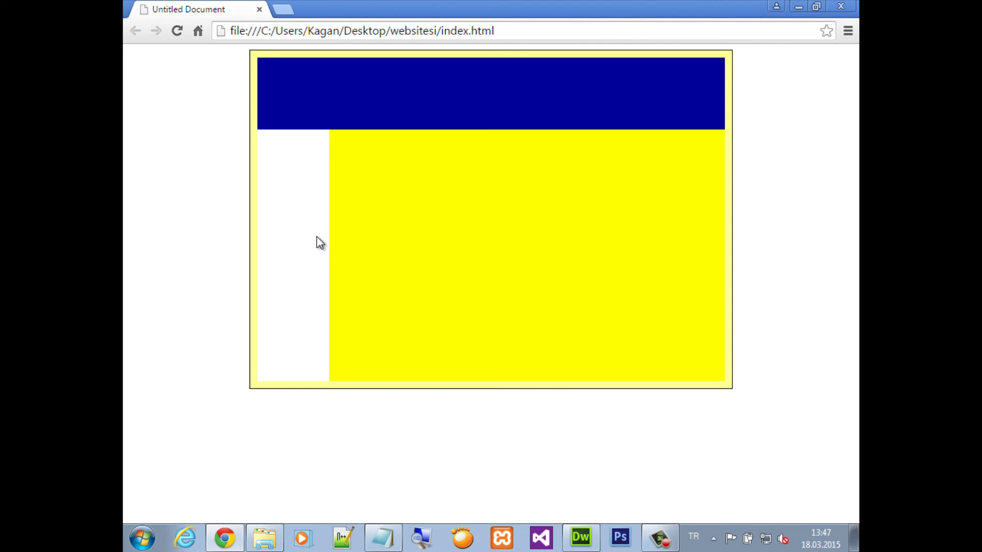
Step: Switch back to Dreamweaver and examine the float declarations of the #icerik and #menu rules in Style.css
left_click(585, 543)
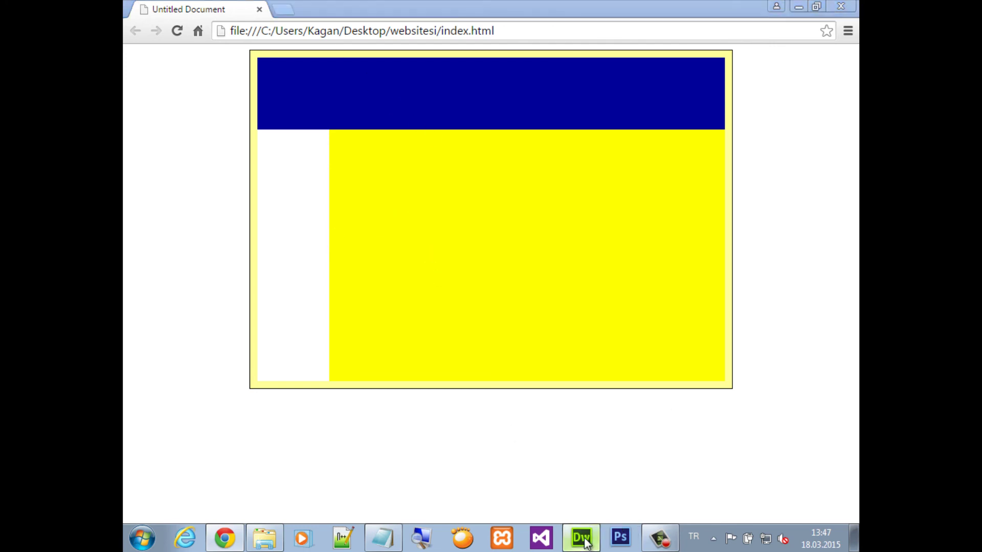
left_click(285, 267)
left_click_drag(370, 358, 185, 358)
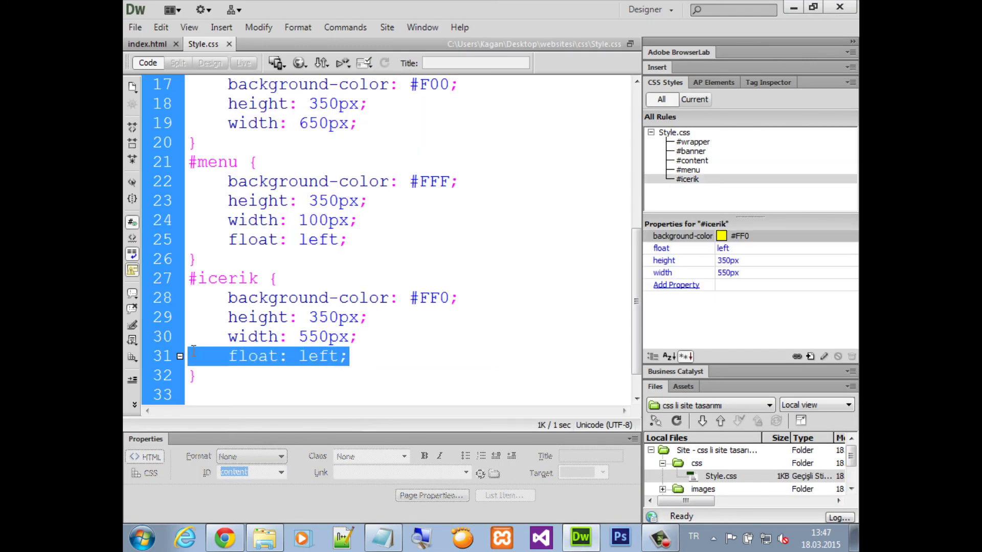
left_click_drag(358, 239, 137, 237)
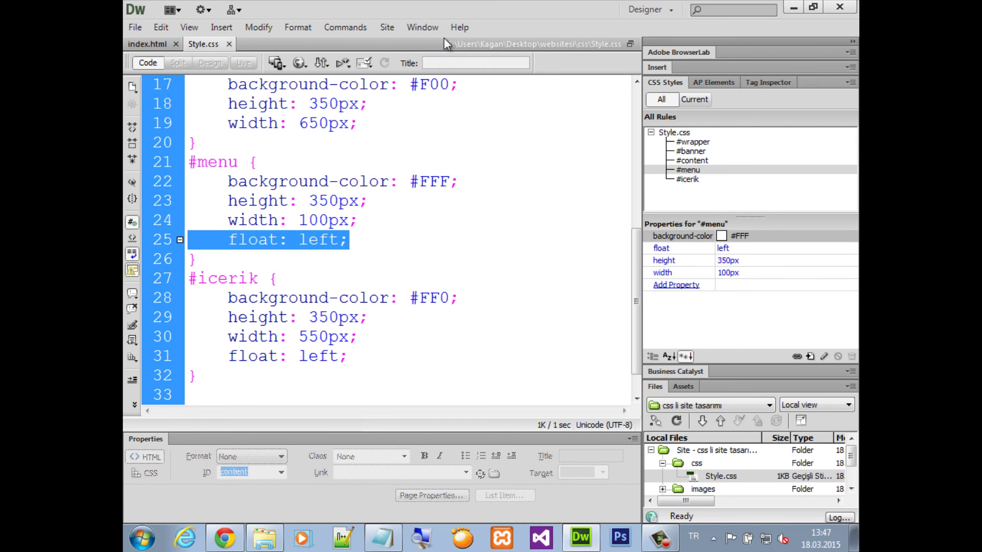
Step: In index.html, set up a new div tag placed after the content div, with the ID footer
left_click(155, 45)
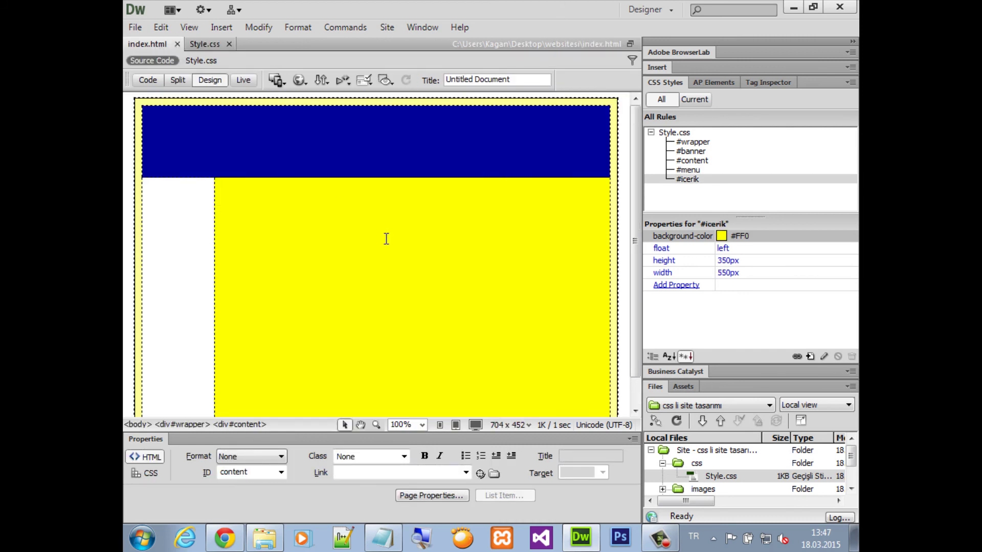
scroll(314, 378, "down", 1)
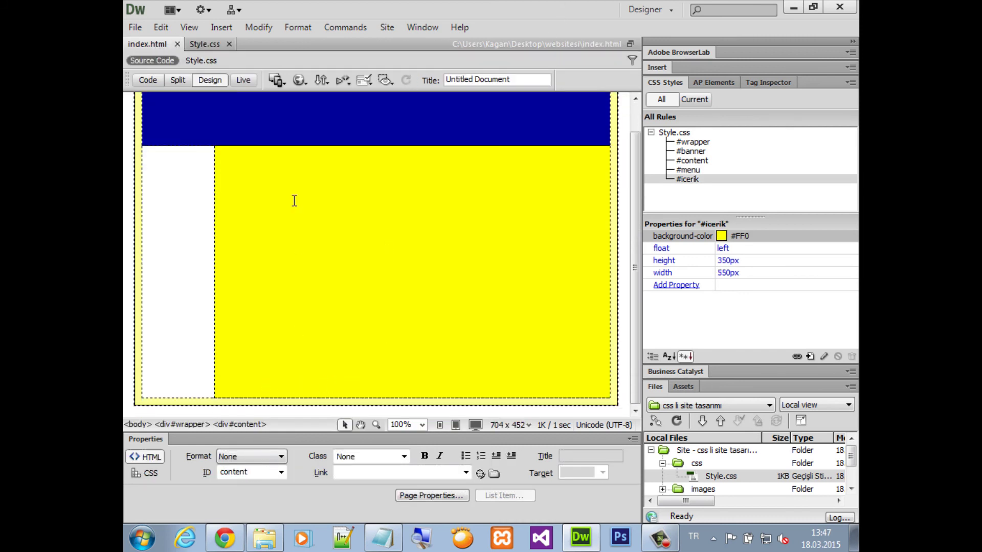
left_click(234, 25)
mouse_move(308, 160)
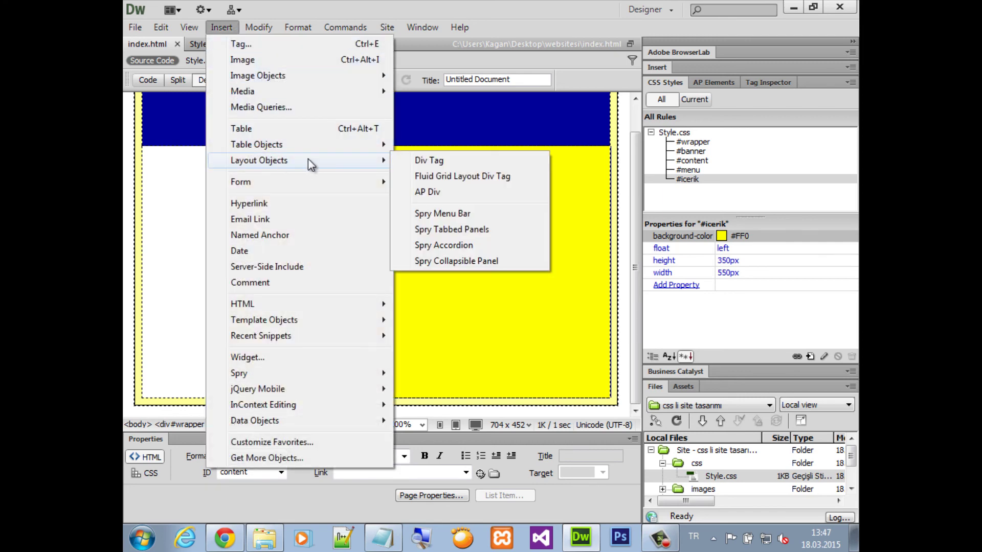
left_click(453, 160)
left_click(452, 226)
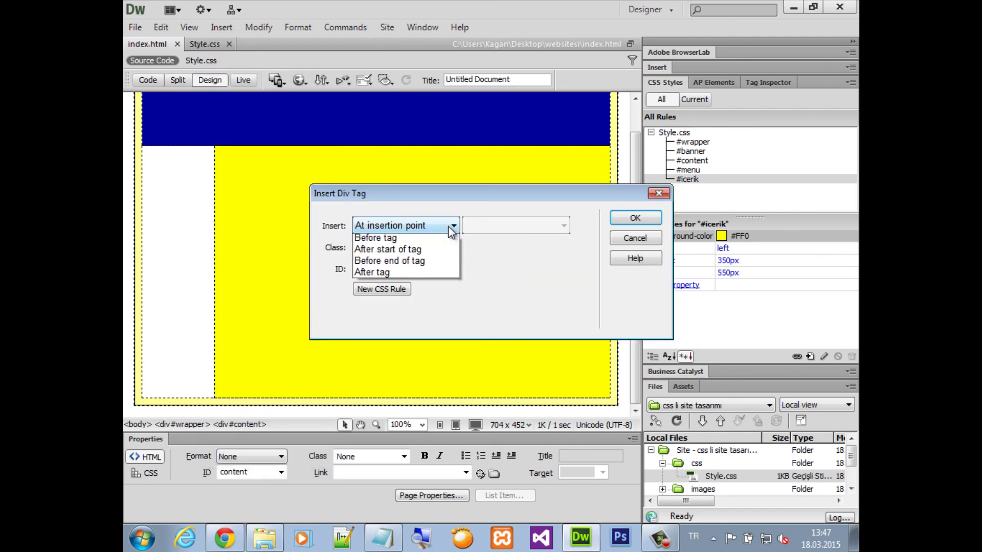
left_click(410, 286)
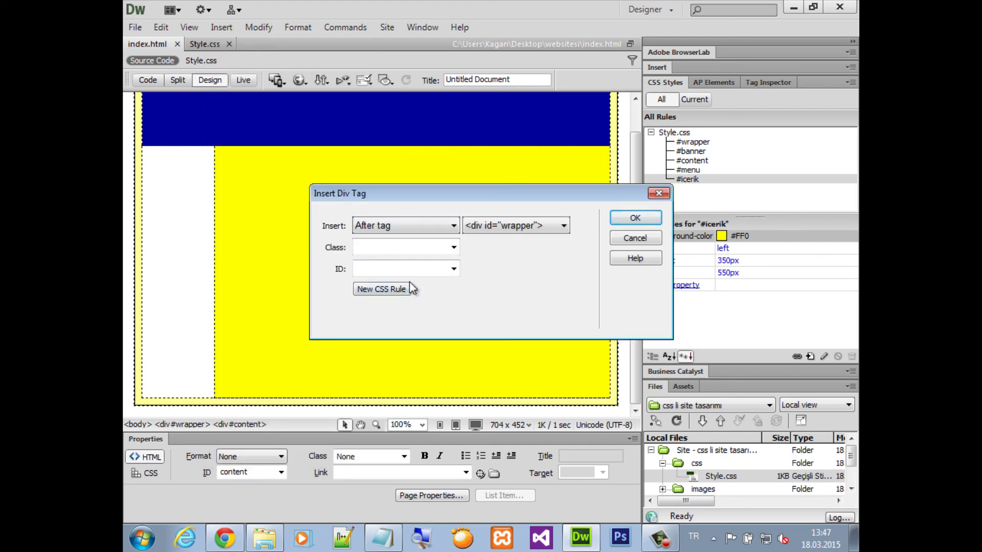
left_click(517, 225)
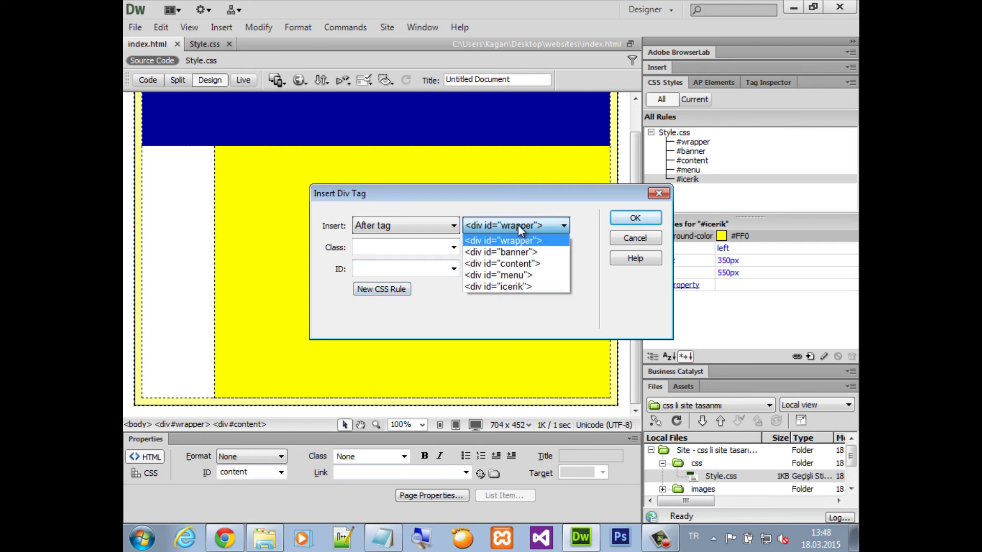
left_click(530, 289)
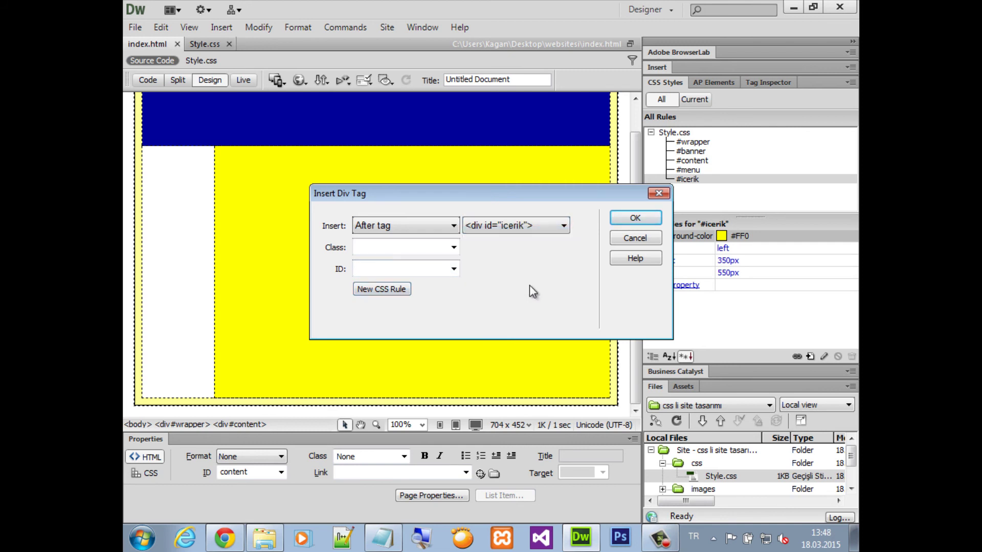
left_click(520, 228)
left_click(513, 263)
left_click(407, 271)
type("footer")
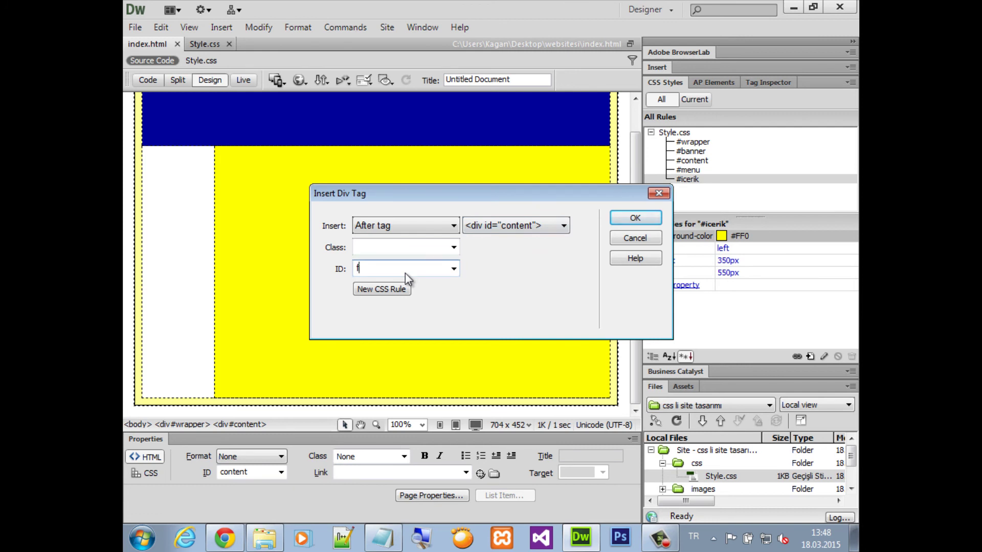